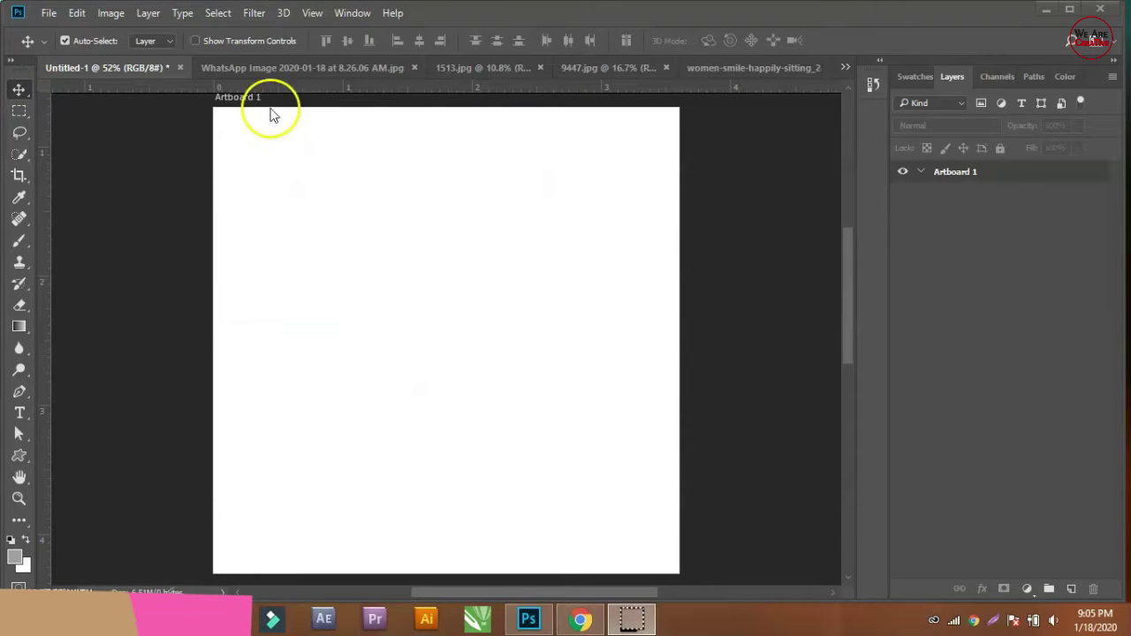
Step: Copy the WhatsApp Image cat post screenshot and paste it onto Untitled-1's blank Artboard 1
left_click(274, 68)
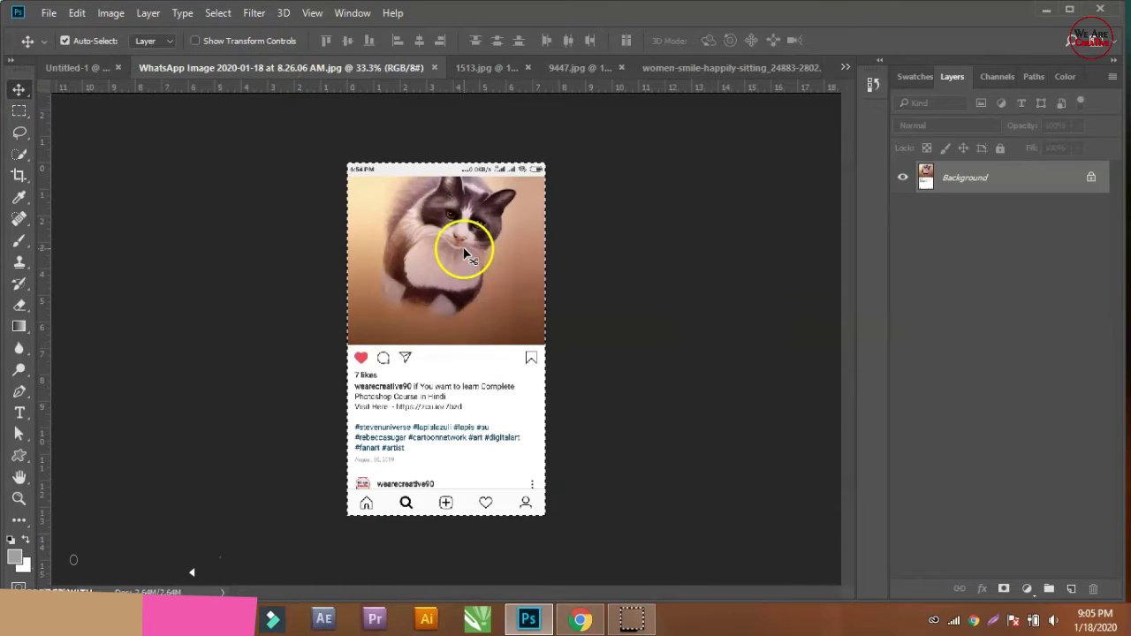
left_click(87, 69)
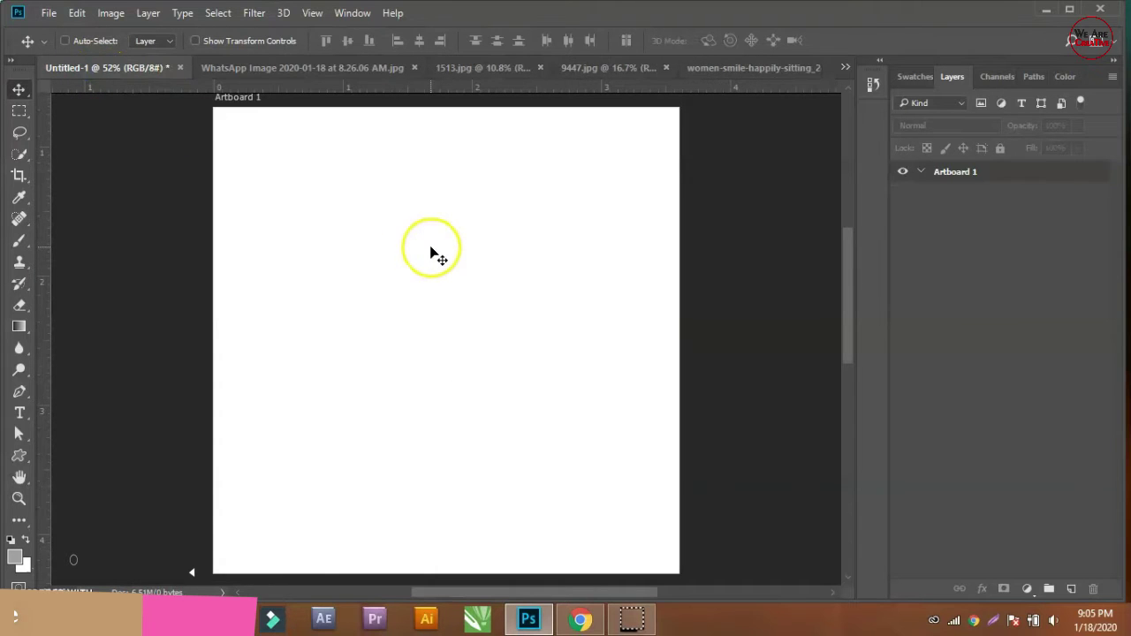
key("ctrl+v")
Step: Scale the pasted post up to about 151% so it spans the artboard
left_click_drag(460, 219, 459, 263)
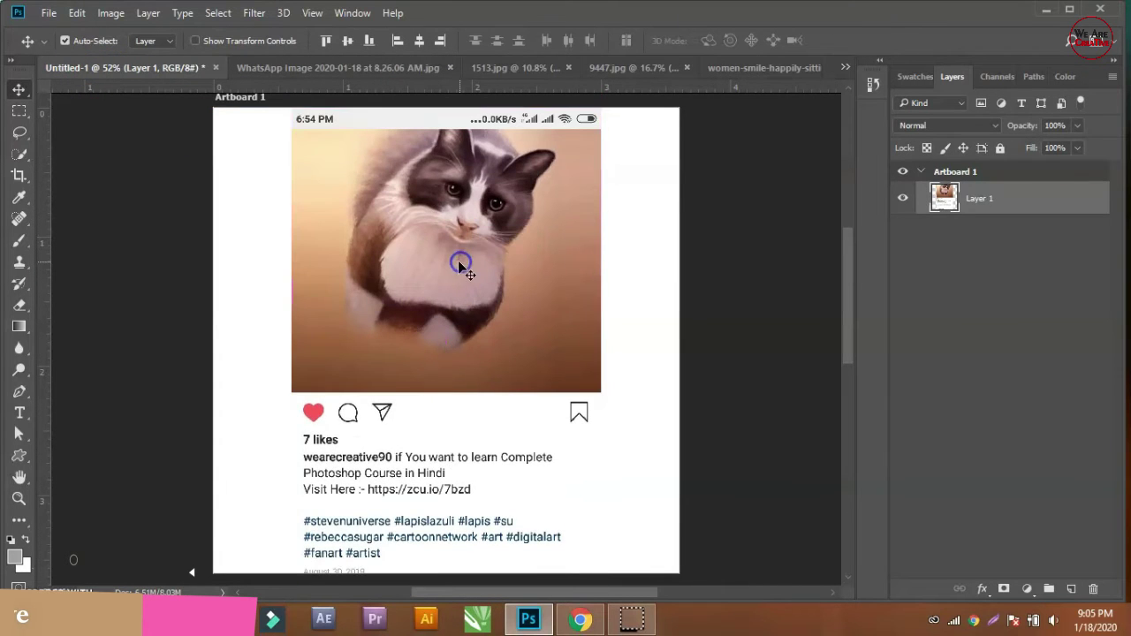
key("ctrl+minus")
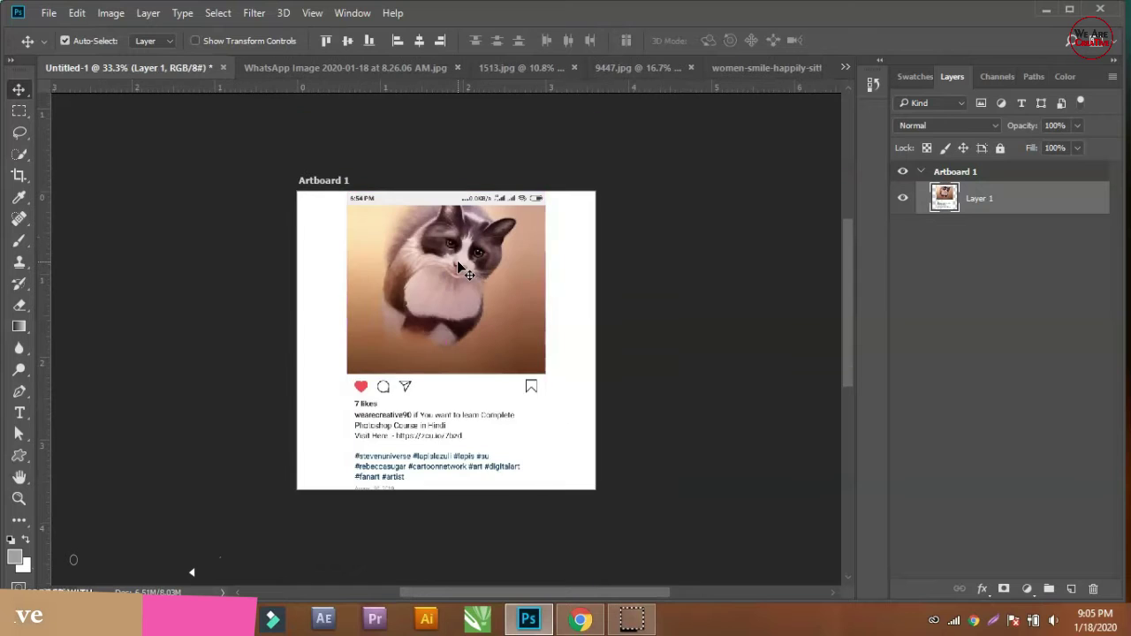
key("ctrl+t")
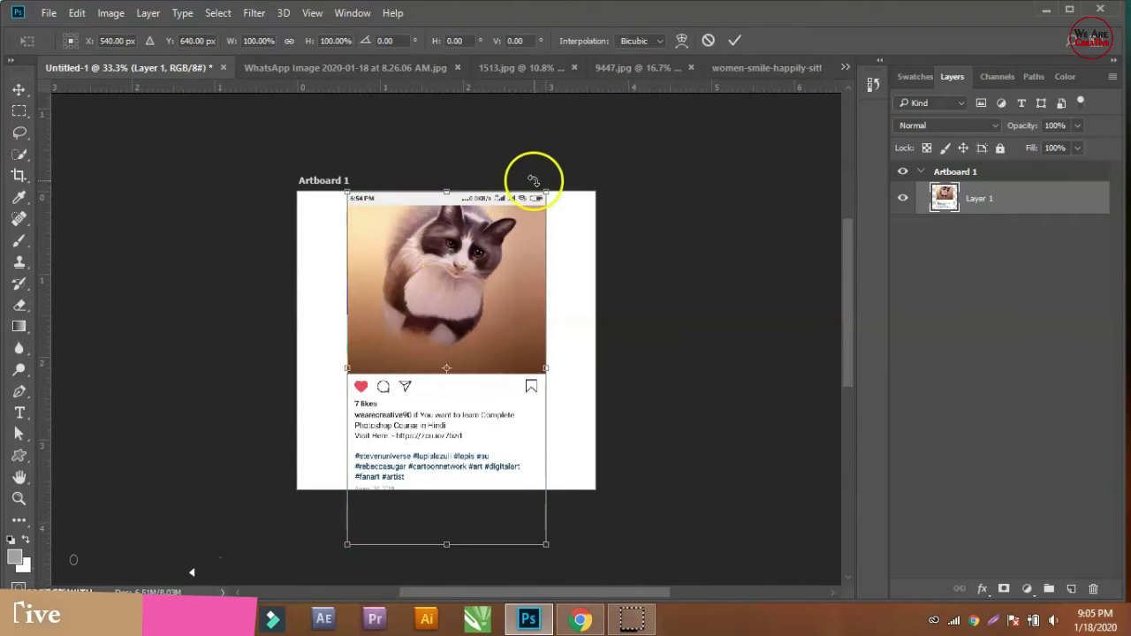
left_click_drag(546, 191, 648, 134)
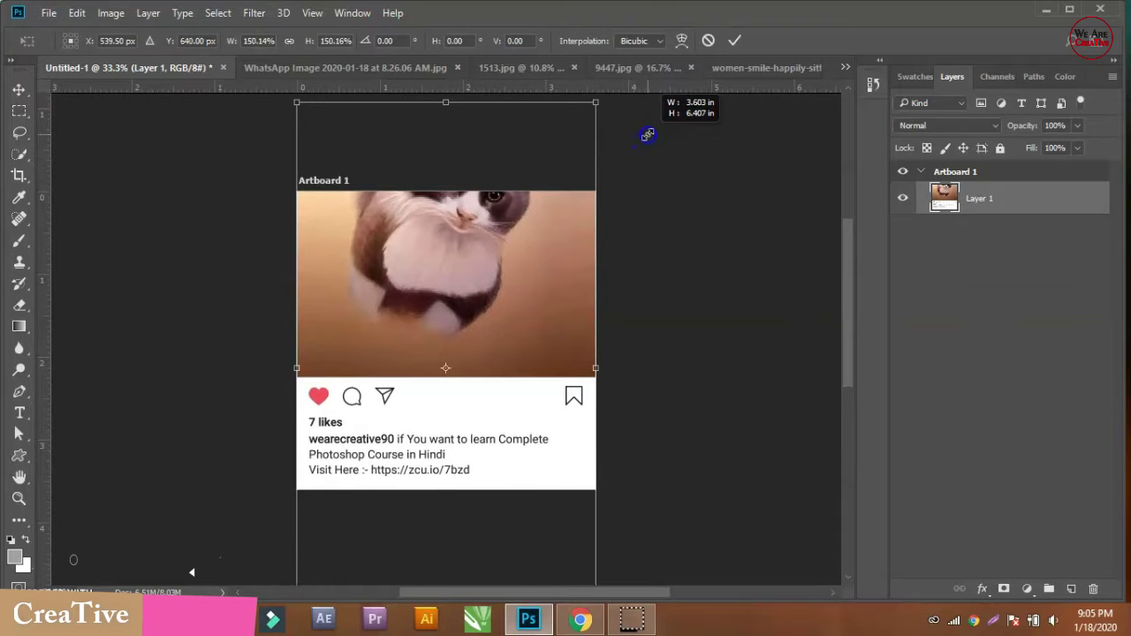
left_click_drag(647, 135, 650, 133)
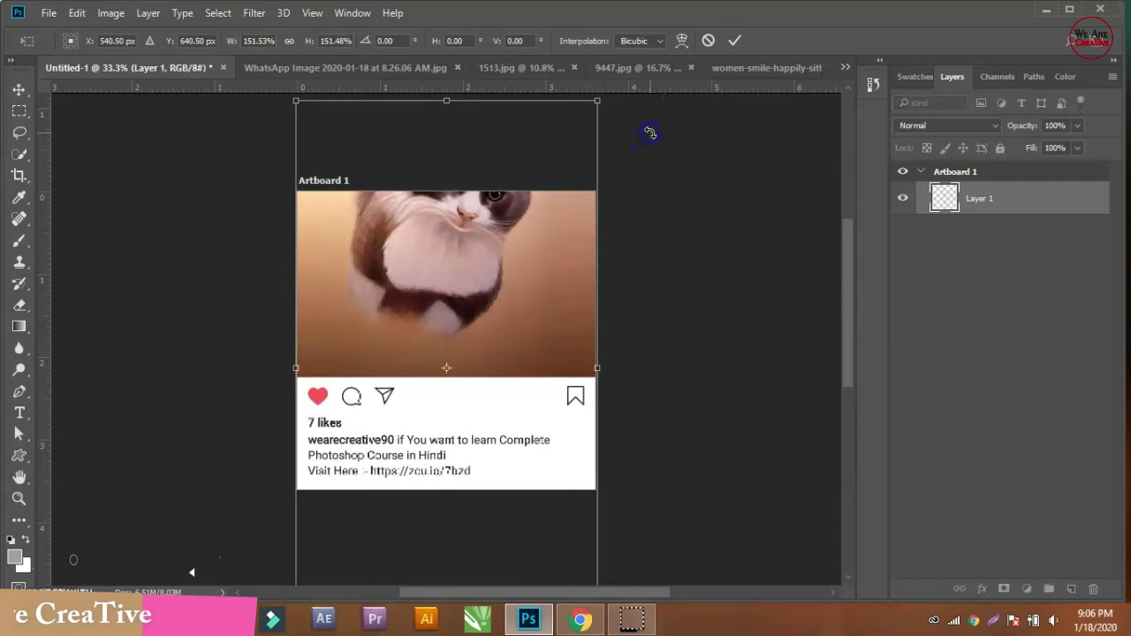
key("Return")
Step: Nudge the post up so the hashtag lines show, then marquee-select its cat photo area
key("shift+Up")
key("shift+Up")
key("shift+Up")
key("shift+Up")
key("shift+Up")
key("shift+Up")
key("shift+Up")
key("shift+Up")
key("Up")
key("Up")
key("Up")
key("Up")
key("Up")
key("Up")
key("Up")
key("Up")
key("Up")
key("Up")
key("Up")
key("Up")
key("Down")
key("Down")
key("Down")
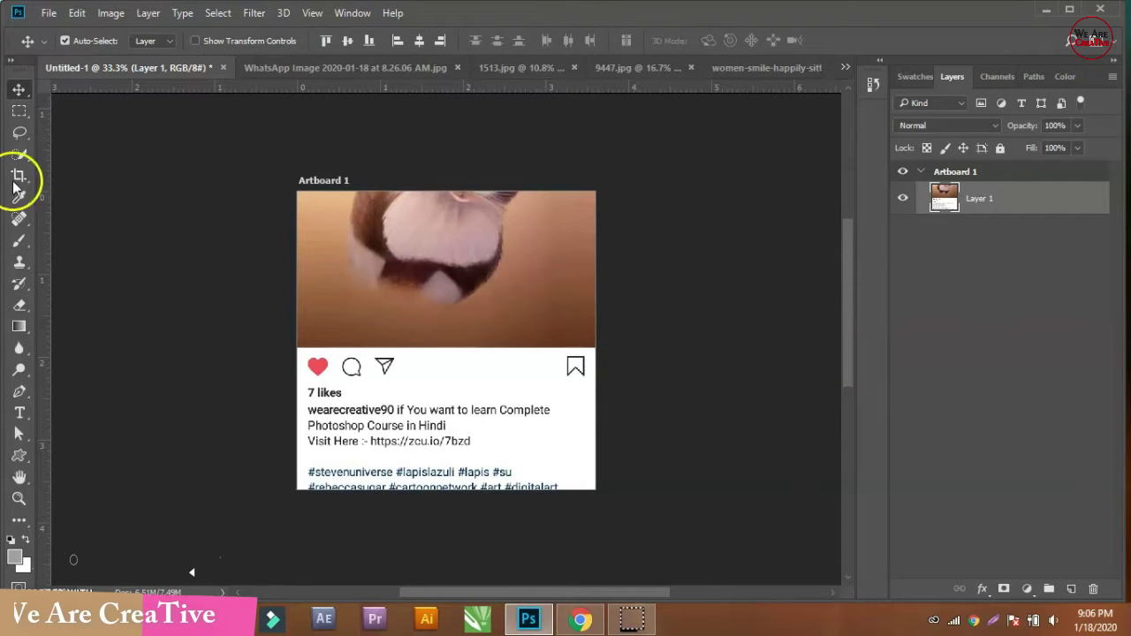
left_click(19, 111)
mouse_move(297, 189)
left_mouse_down()
mouse_move(614, 324)
mouse_move(617, 345)
left_mouse_up()
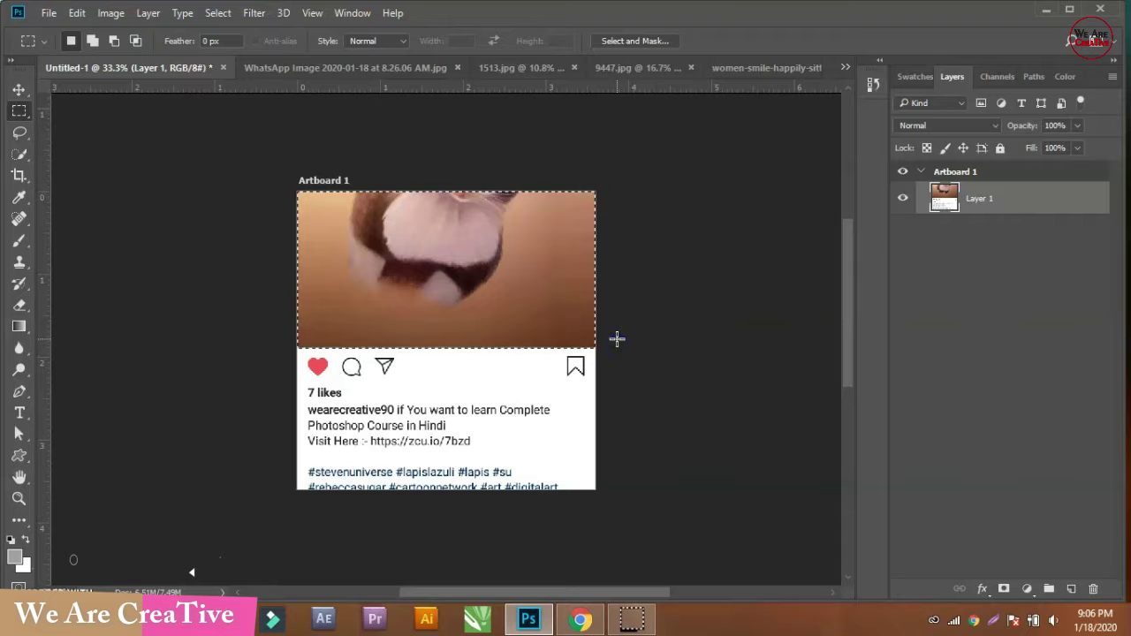
Step: Delete the cat photo, leaving blank white space, and select all of the 9447.jpg beach image
key("Delete")
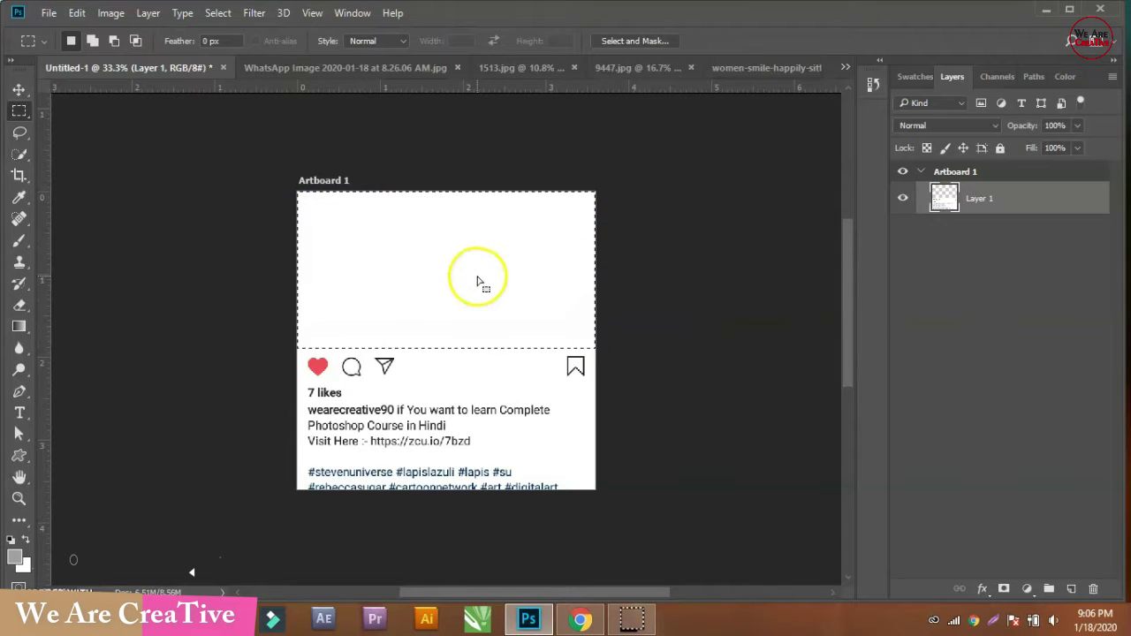
key("ctrl+d")
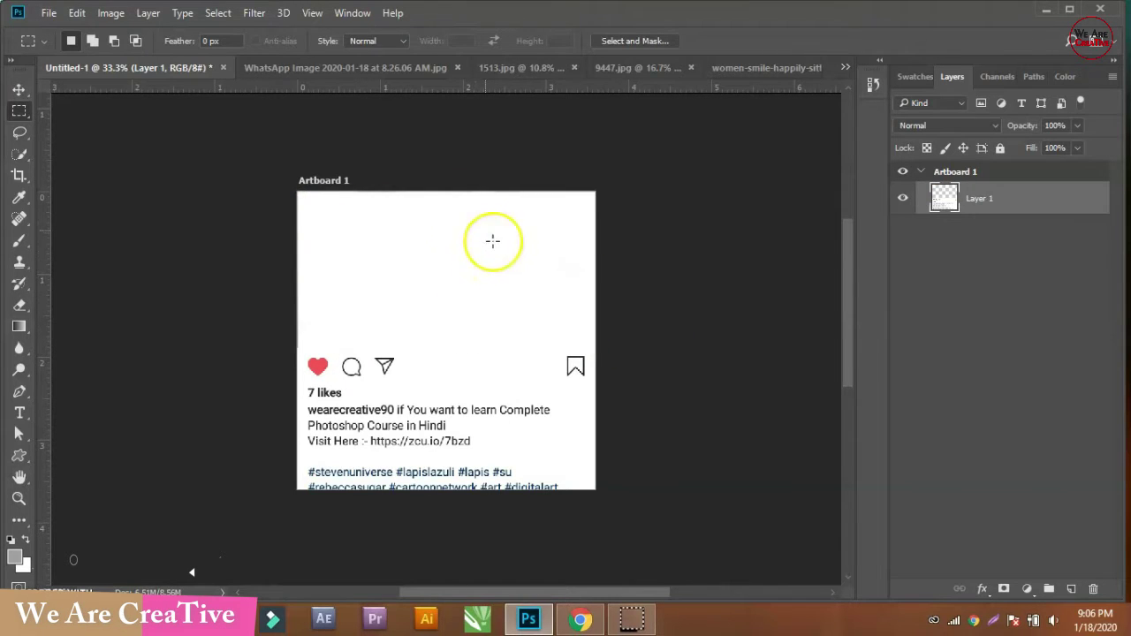
left_click(356, 67)
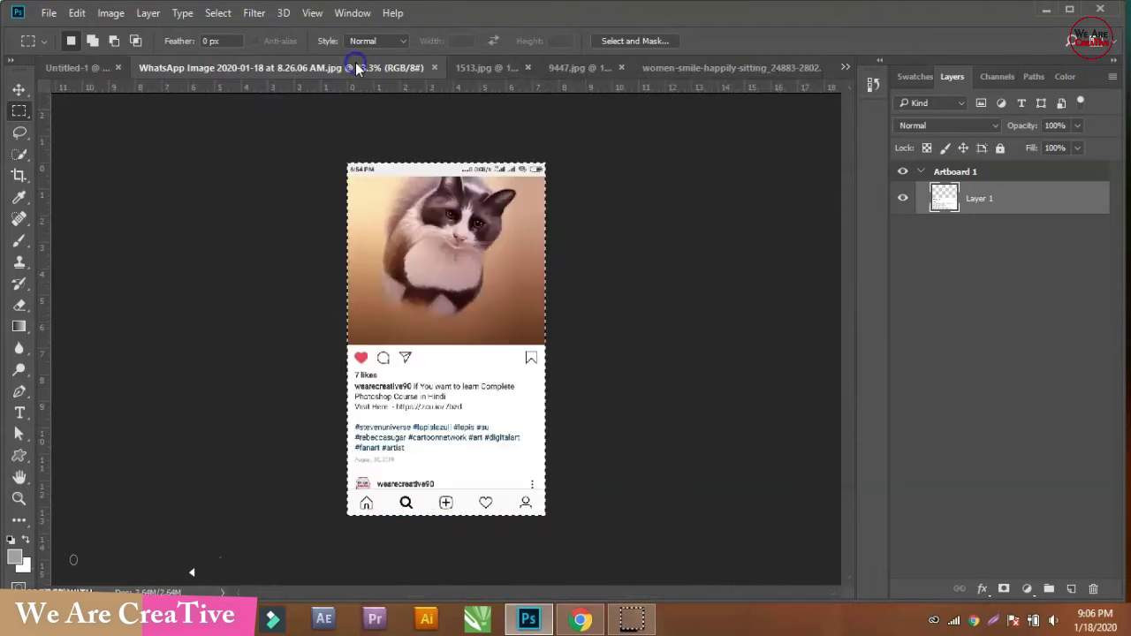
left_click(486, 71)
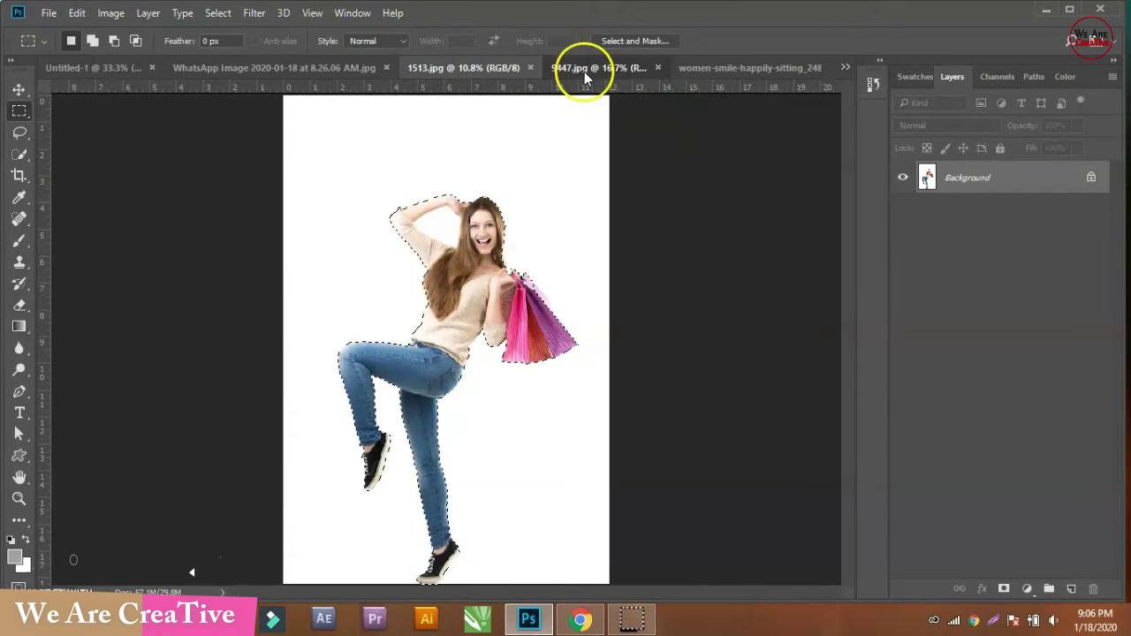
left_click(585, 69)
key("ctrl+a")
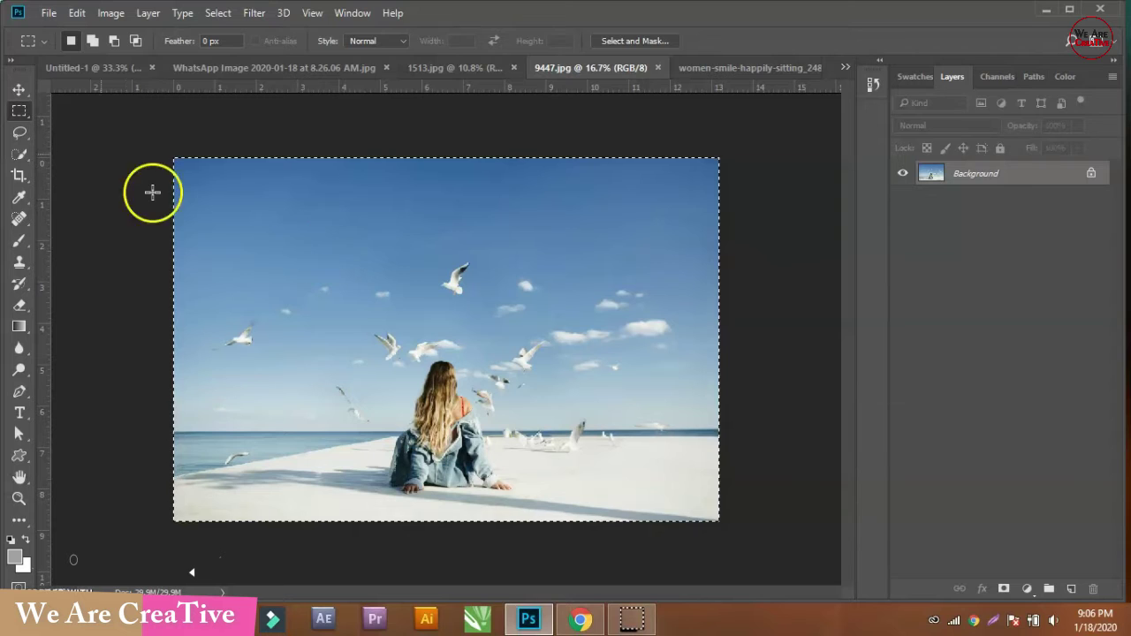
left_click(102, 71)
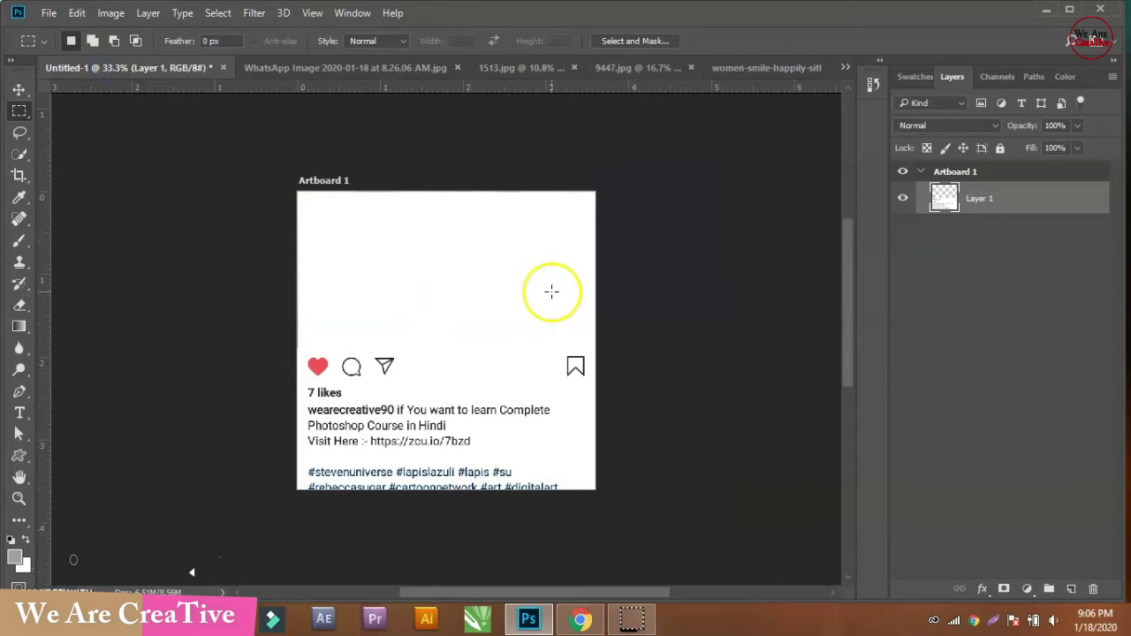
Step: Paste the beach photo as Layer 2 beneath the post layer and shift it to show the seagull
key("ctrl+v")
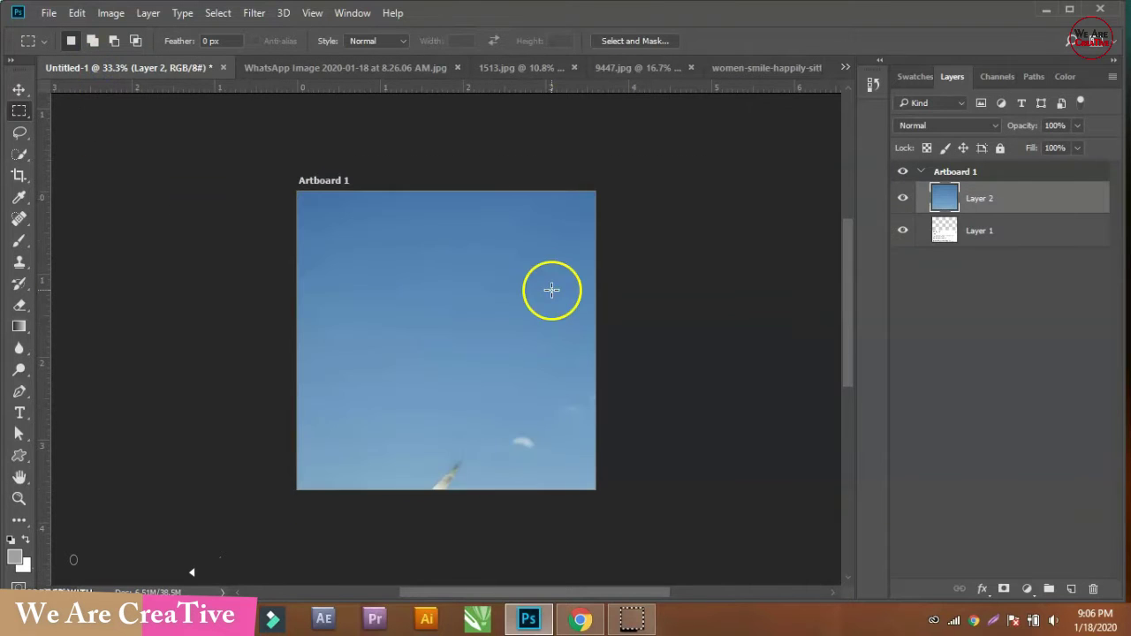
left_click(18, 89)
left_click_drag(500, 314, 411, 268)
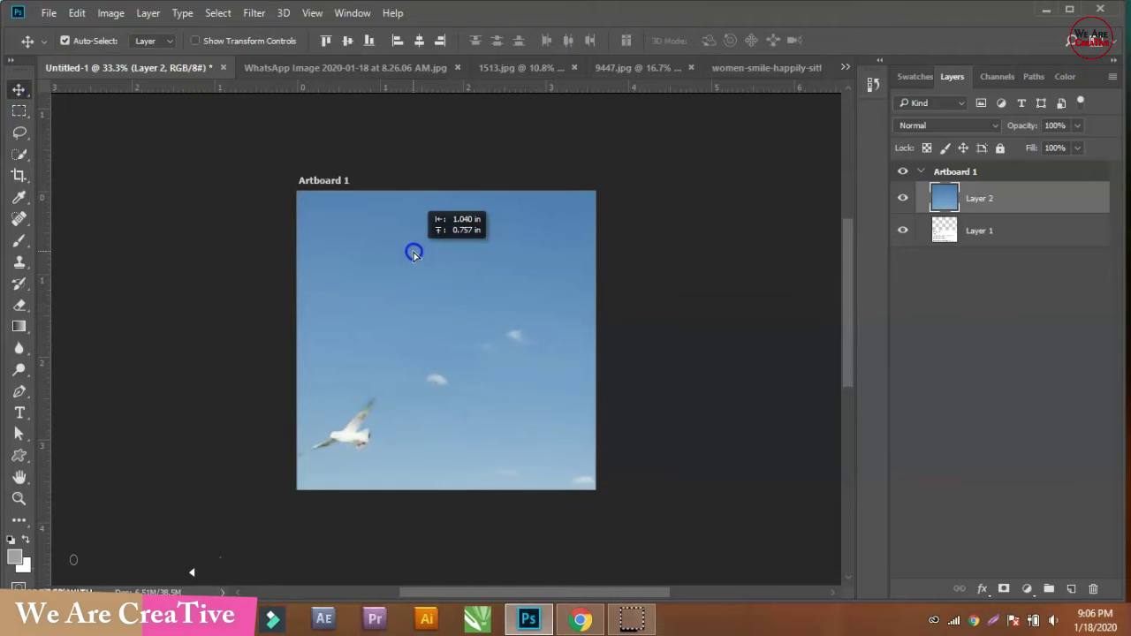
left_click_drag(933, 208, 993, 243)
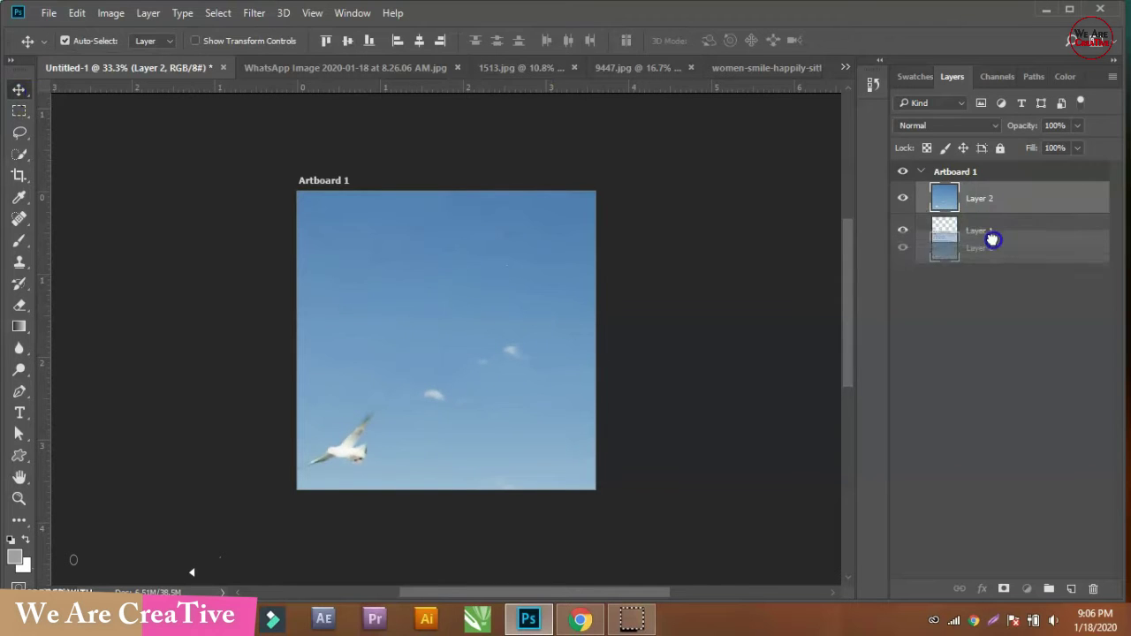
left_click_drag(443, 263, 370, 222)
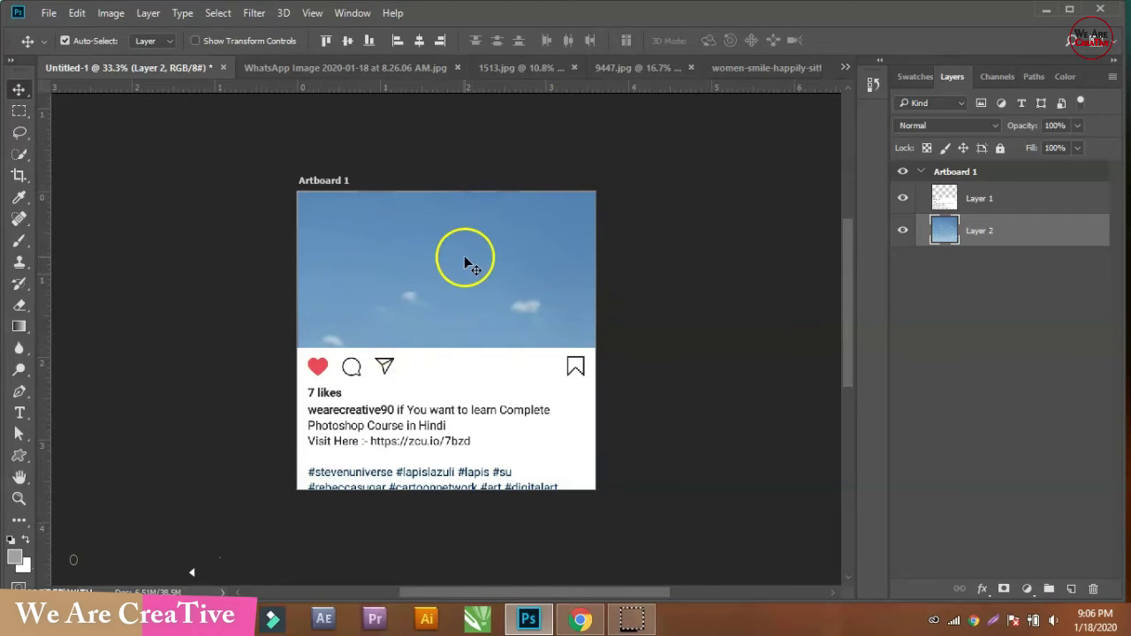
Step: Scale the beach photo down to about 45% and place it over the artboard
key("ctrl+t")
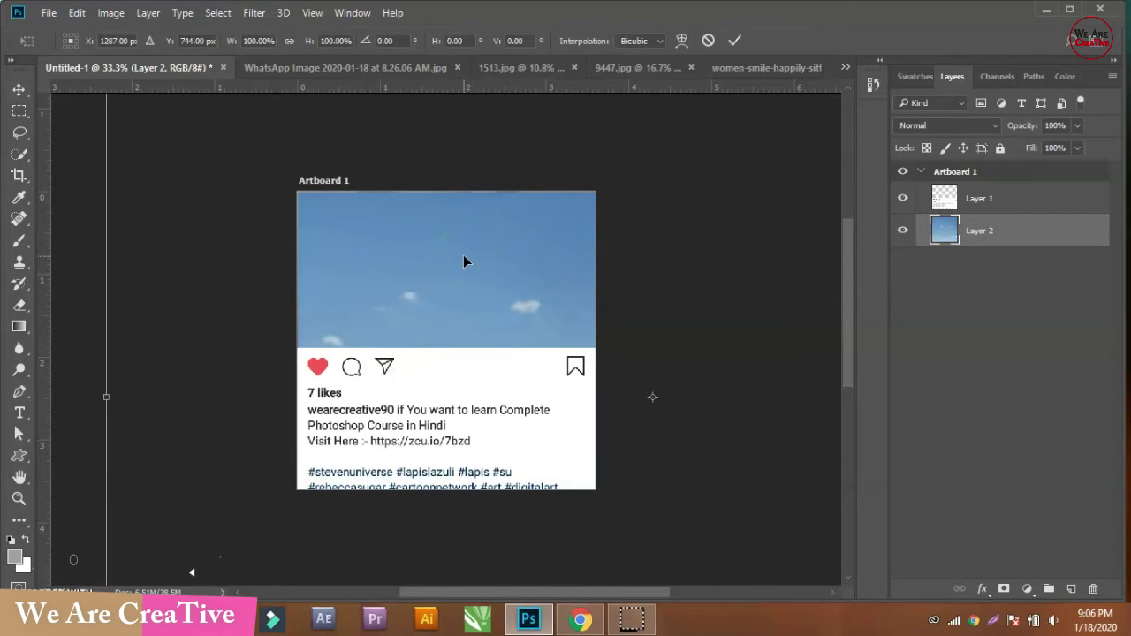
key("ctrl+minus")
key("ctrl+minus")
key("ctrl+minus")
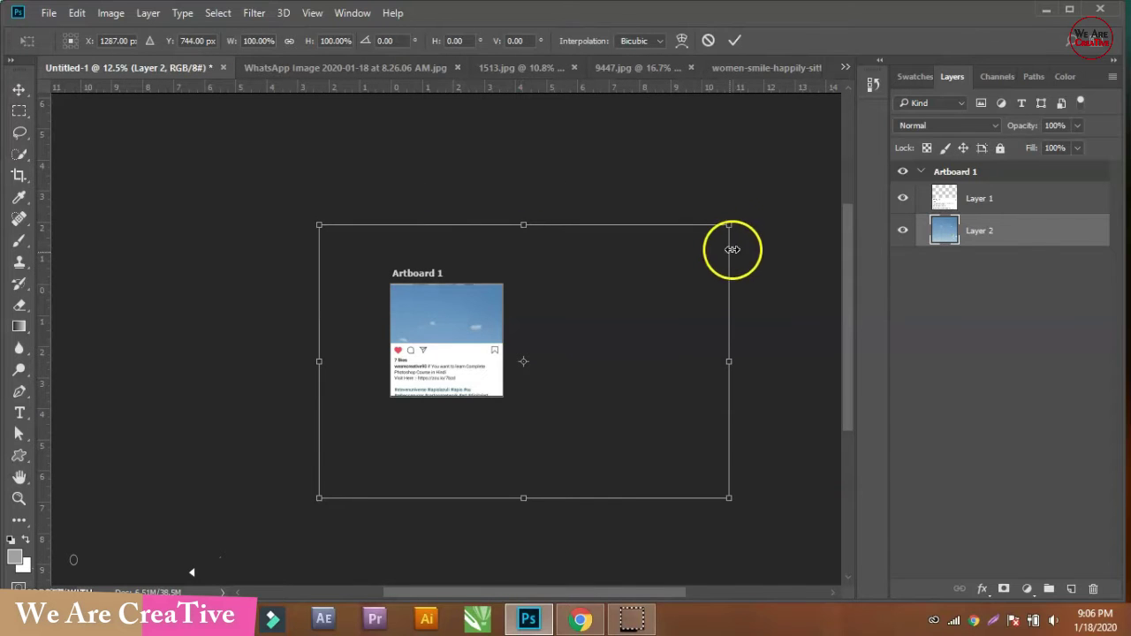
left_click_drag(728, 225, 608, 320)
left_click_drag(480, 328, 345, 285)
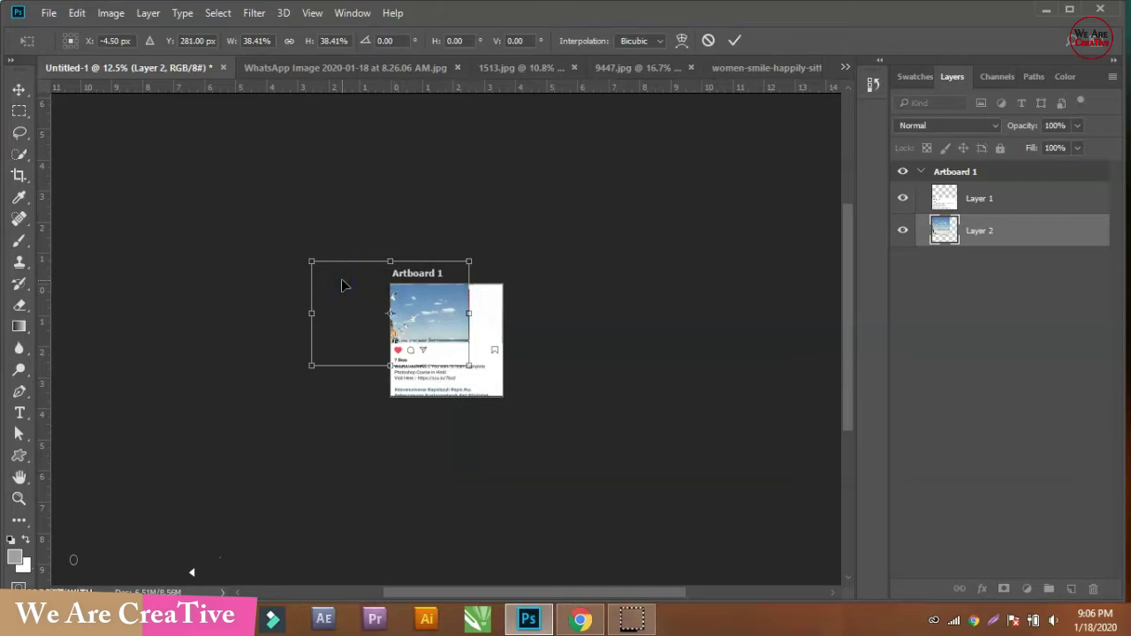
scroll(345, 286, "up", 5, "alt")
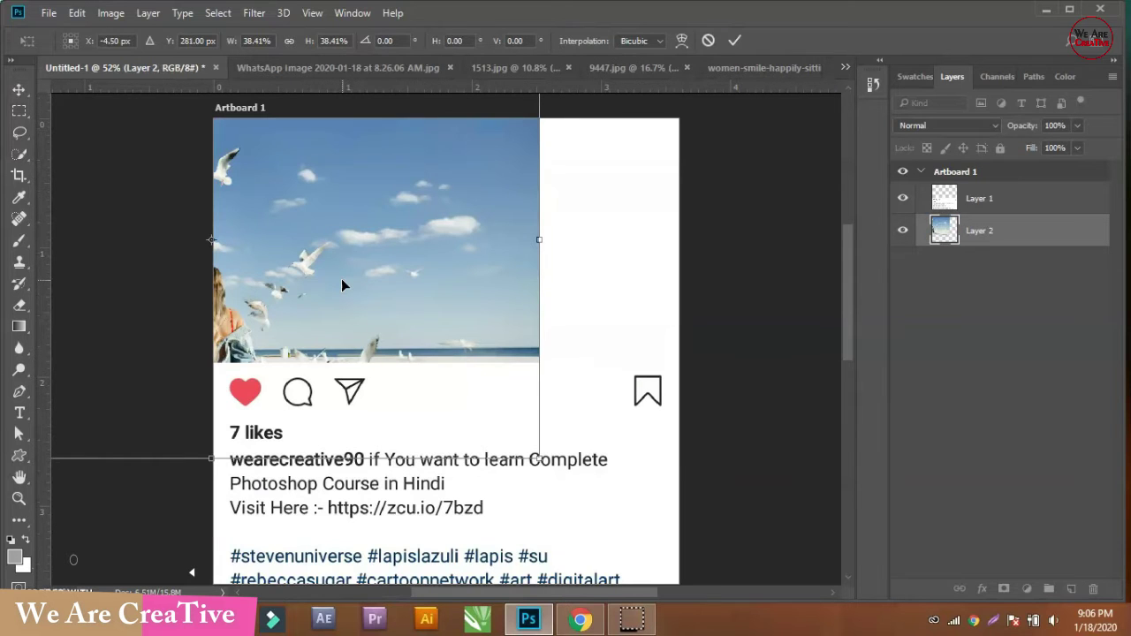
left_click_drag(374, 263, 471, 287)
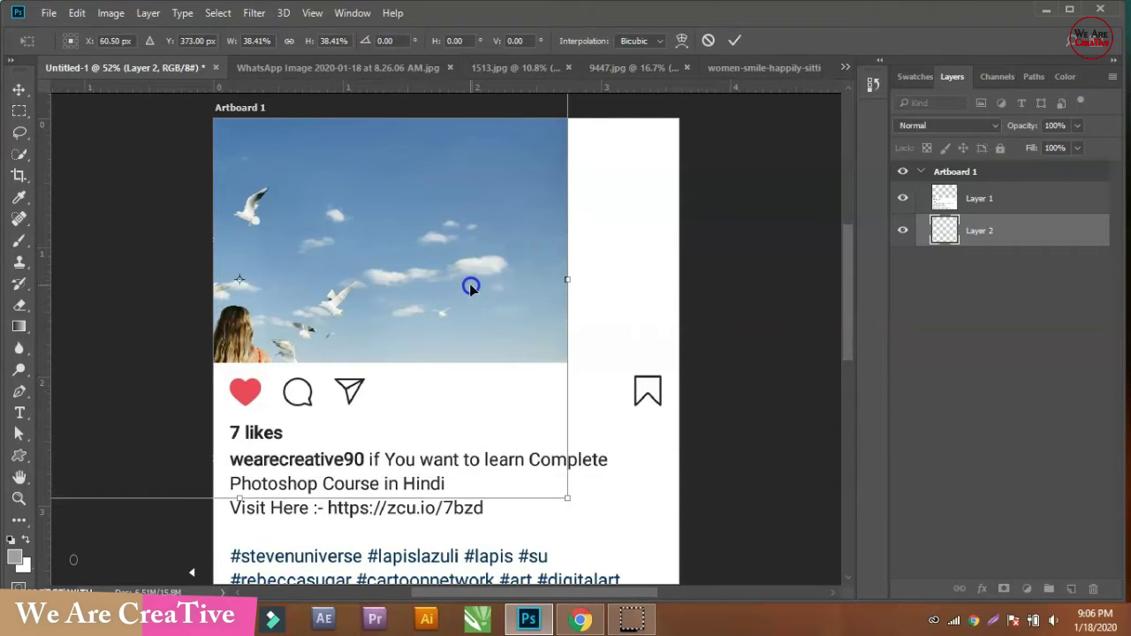
scroll(470, 285, "down", 1, "alt")
scroll(471, 285, "down", 1, "alt")
scroll(470, 285, "down", 1, "alt")
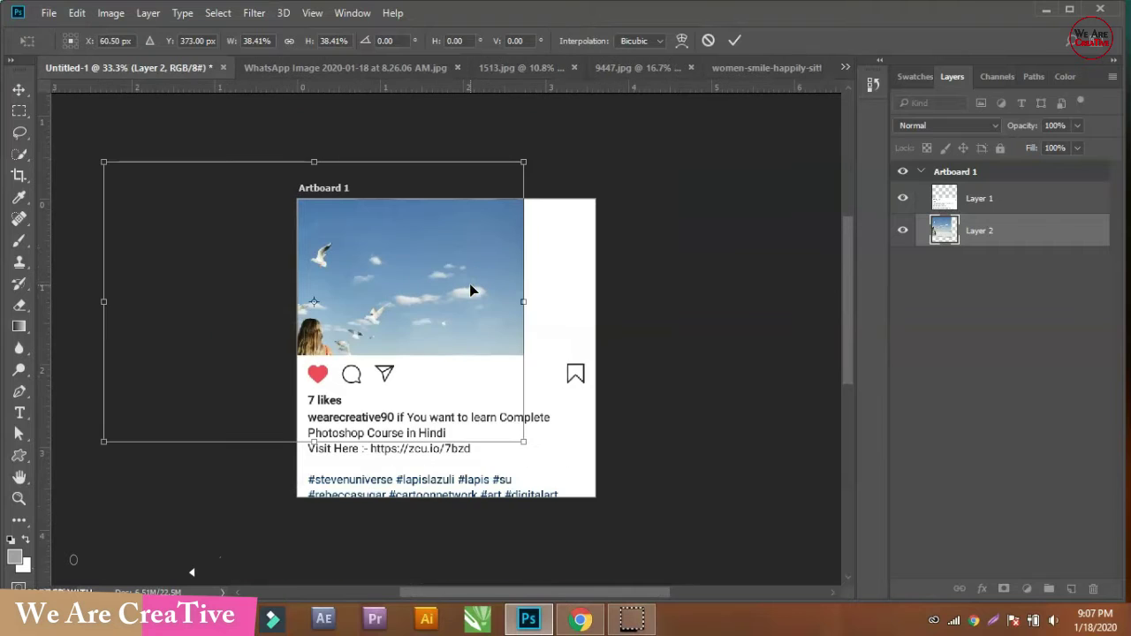
Step: Refine the beach photo to about 57.93% so it fills the blank photo area, and commit
left_click_drag(523, 161, 555, 144)
left_click_drag(499, 232, 472, 168)
left_click_drag(528, 398, 545, 412)
mouse_move(513, 333)
left_mouse_down()
mouse_move(472, 265)
mouse_move(481, 282)
left_mouse_up()
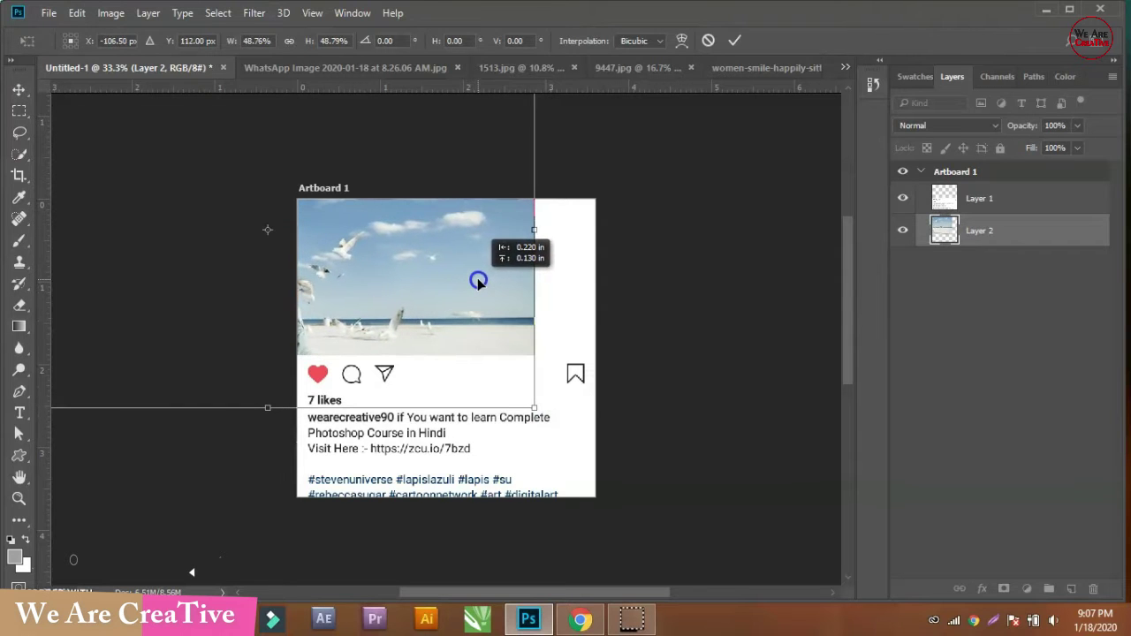
left_click_drag(541, 416, 570, 433)
mouse_move(504, 331)
left_mouse_down()
mouse_move(482, 287)
mouse_move(490, 307)
left_mouse_up()
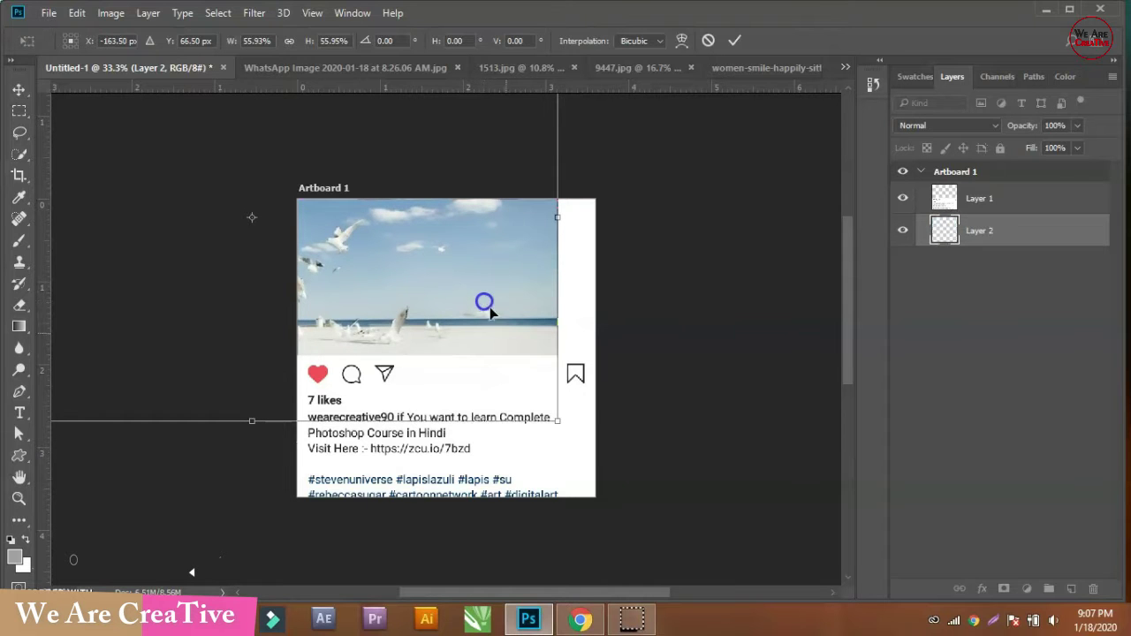
left_click_drag(556, 417, 569, 430)
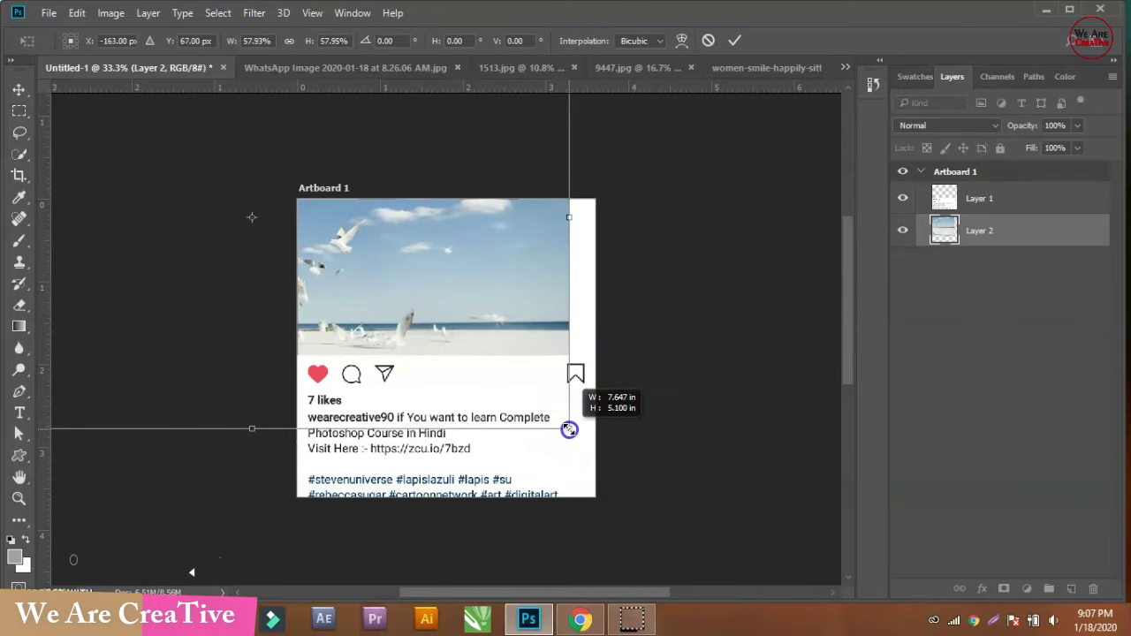
left_click_drag(510, 319, 512, 314)
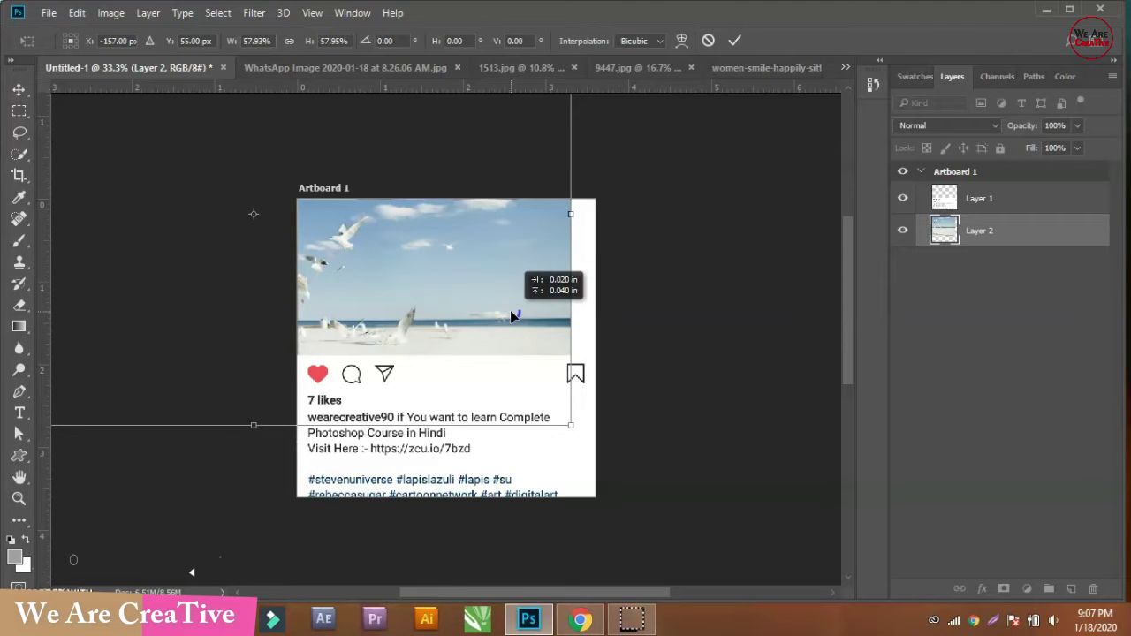
key("Return")
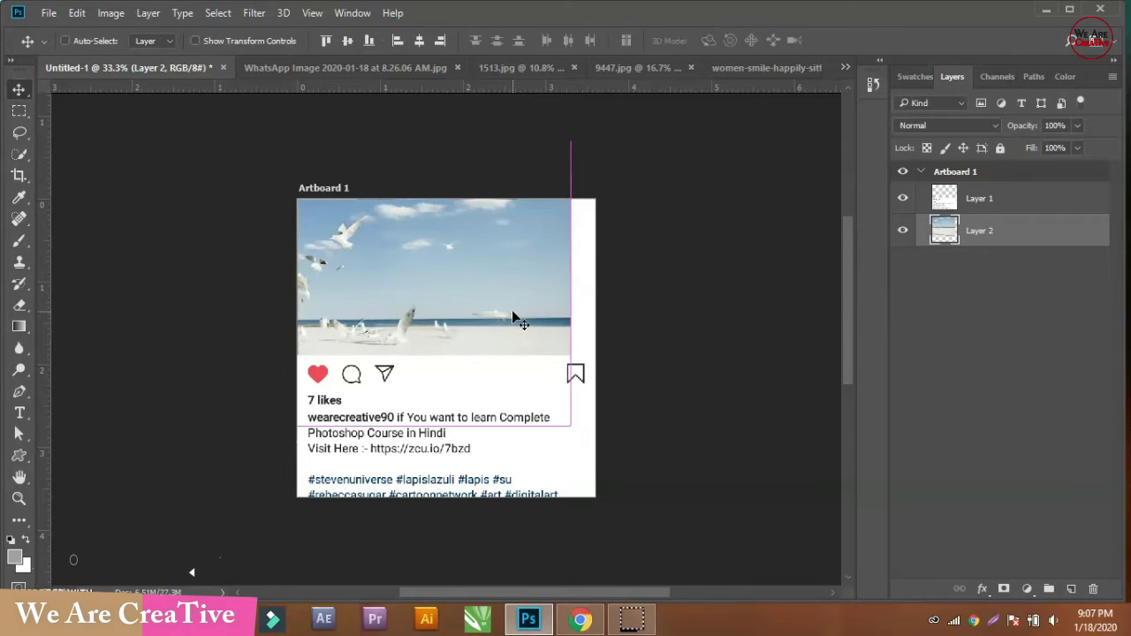
scroll(512, 316, "up", 2)
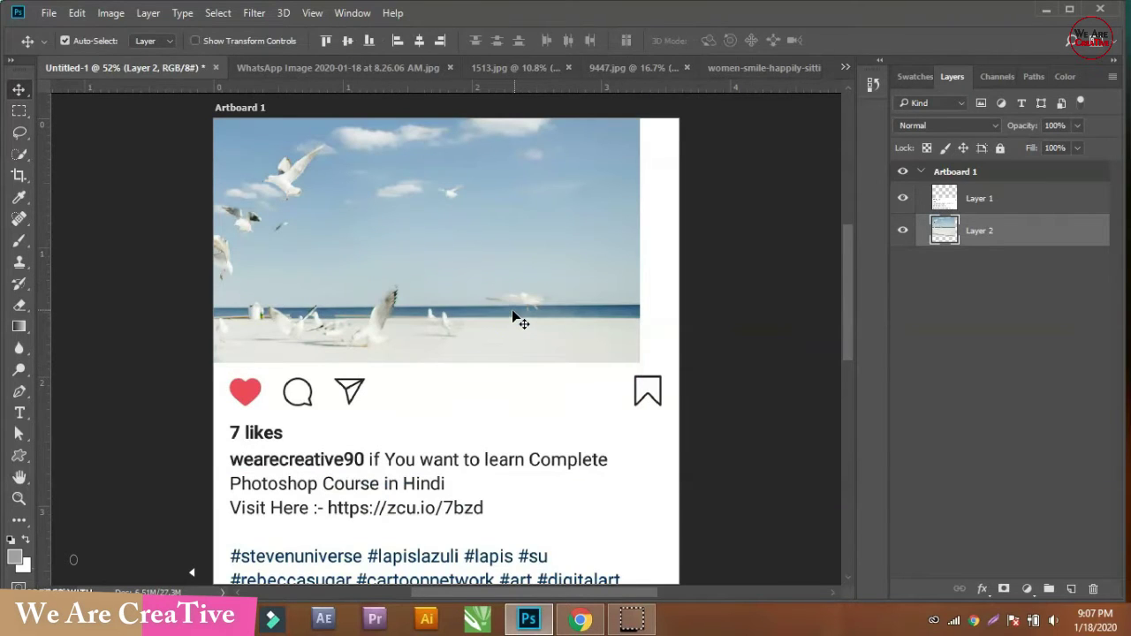
Step: Stretch the beach photo's right-edge strip outward so the image fills the post edge to edge
left_click(19, 110)
left_click_drag(600, 109, 657, 363)
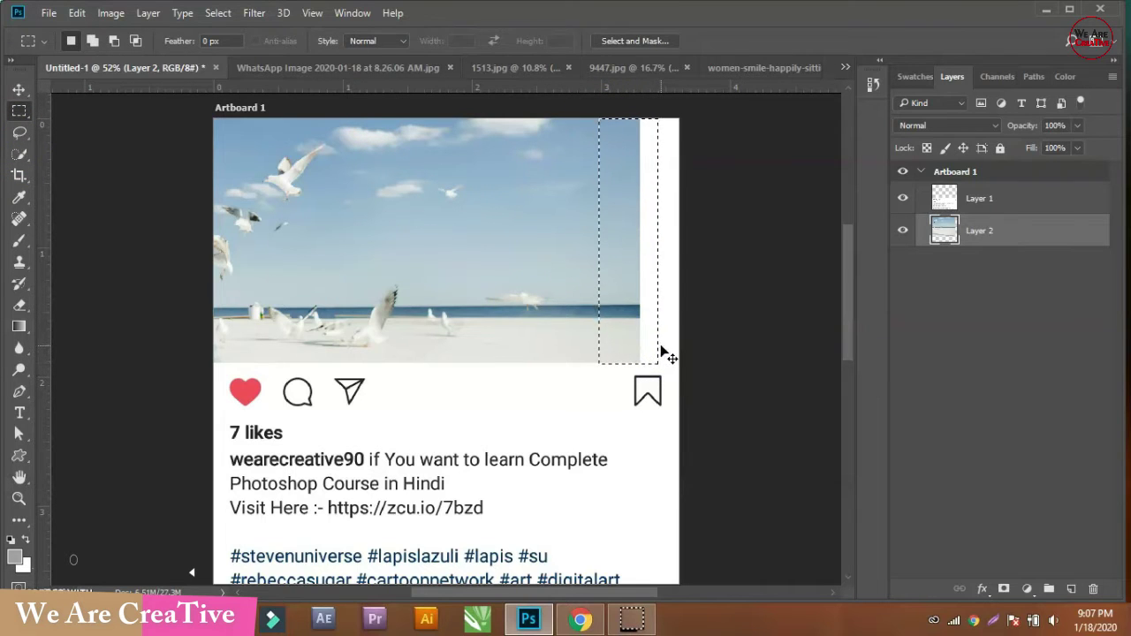
key("ctrl+t")
left_click_drag(657, 239, 729, 235)
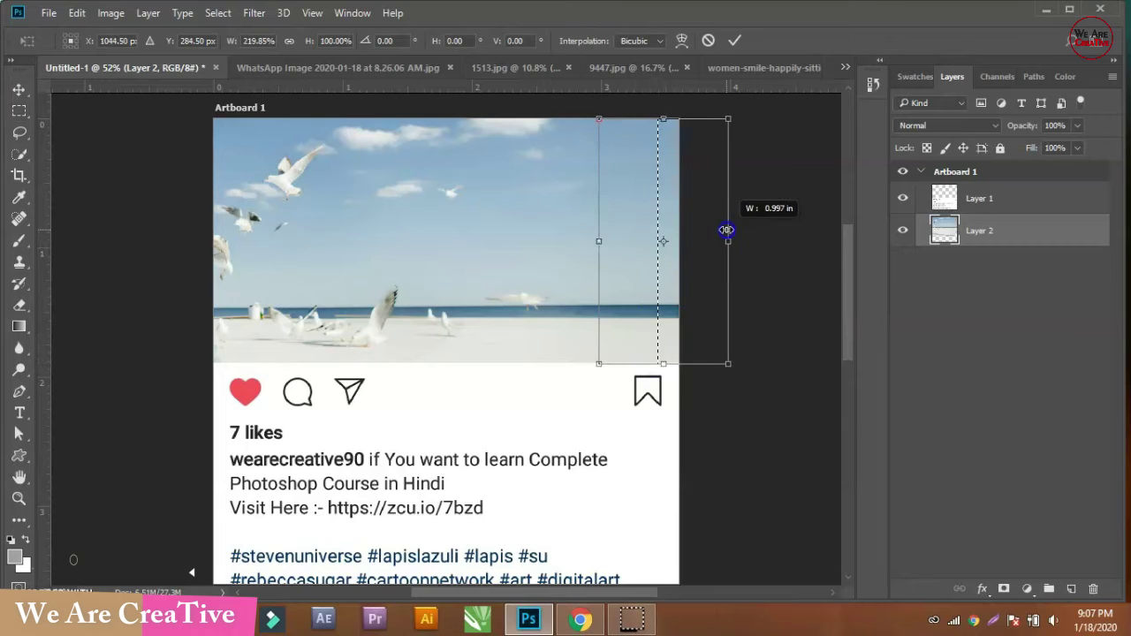
key("Return")
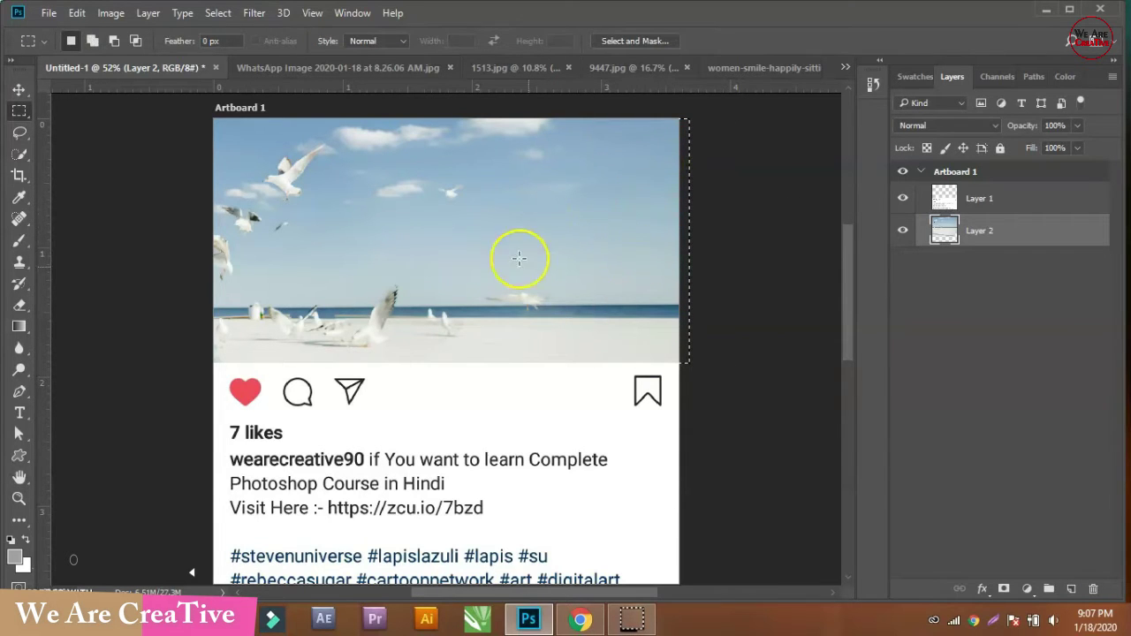
left_click(18, 91)
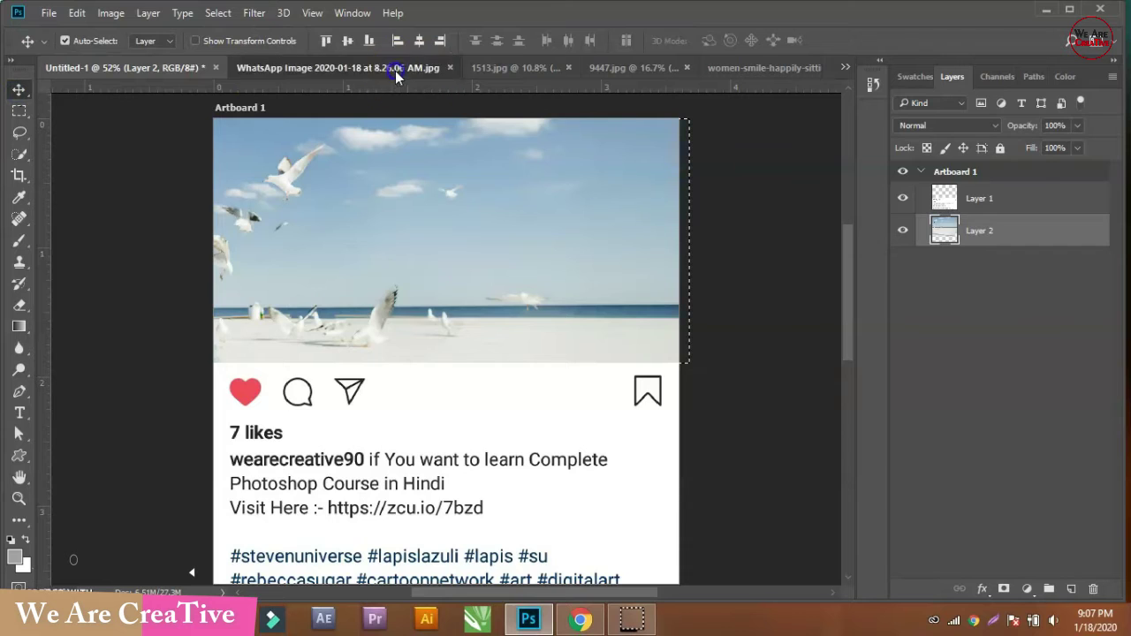
left_click(395, 69)
Step: Feather the selection around the seated woman in her photo
left_click(495, 69)
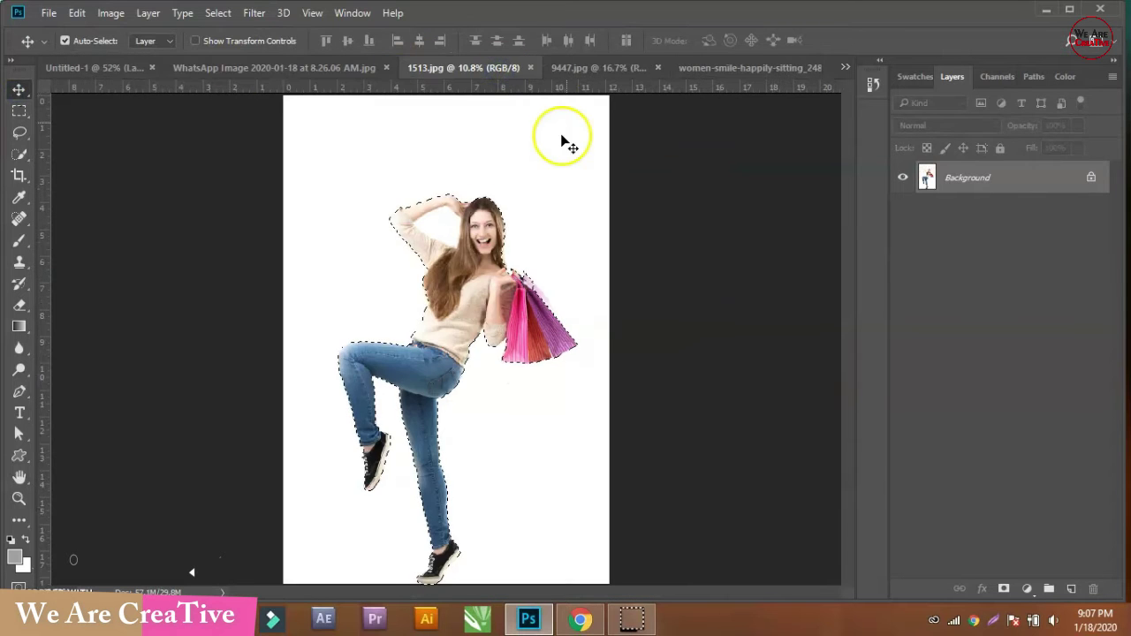
left_click(573, 71)
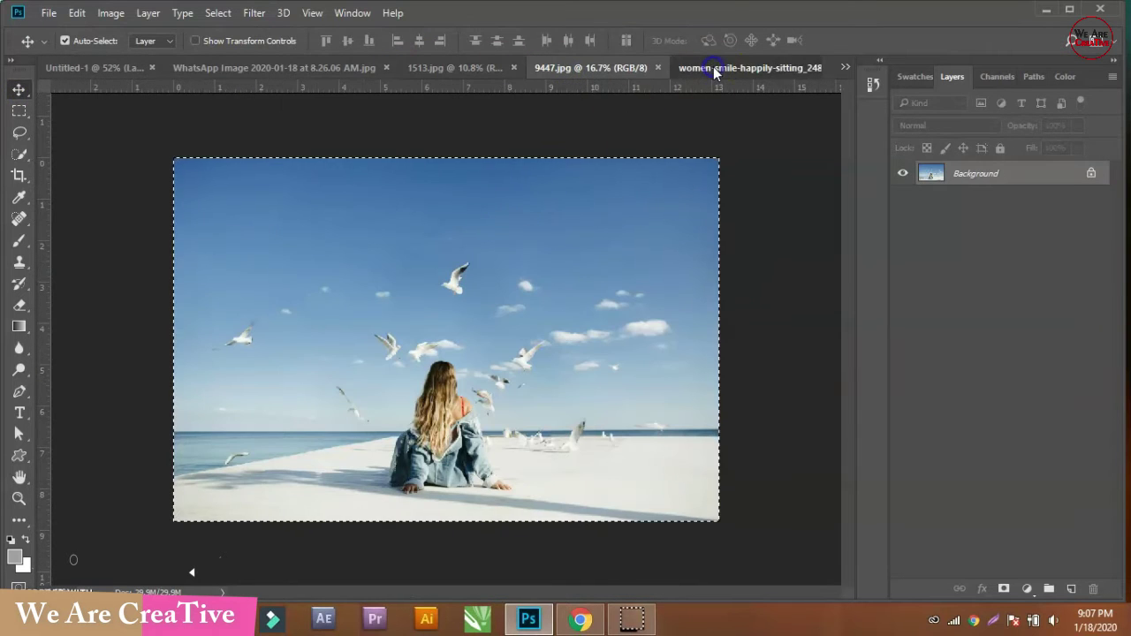
left_click(713, 67)
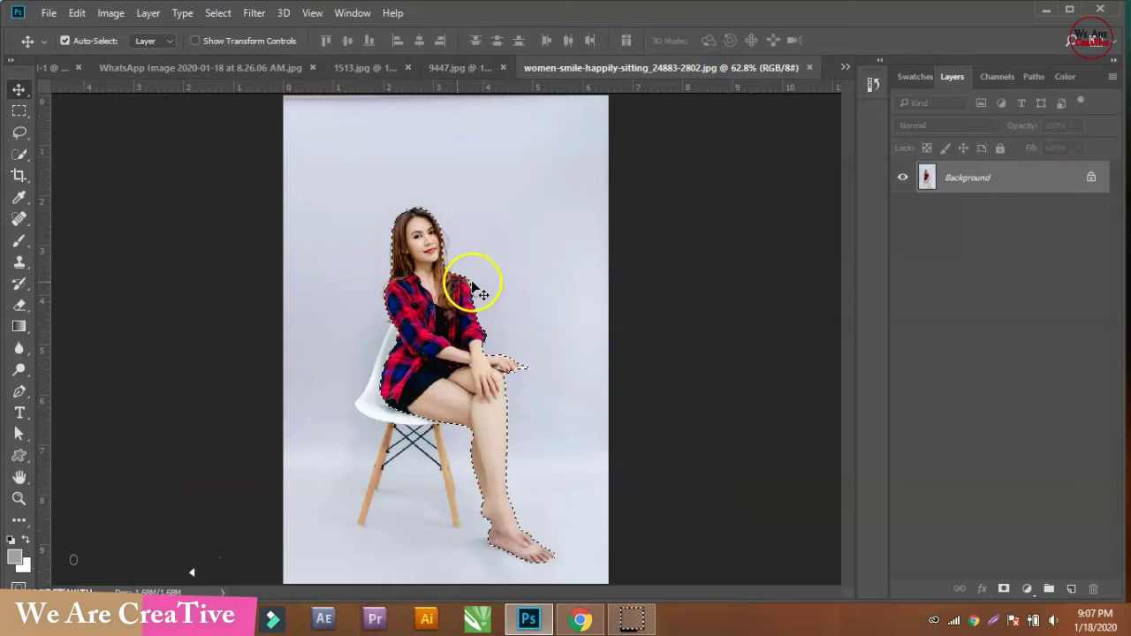
key("ctrl")
left_click(256, 17)
mouse_move(231, 227)
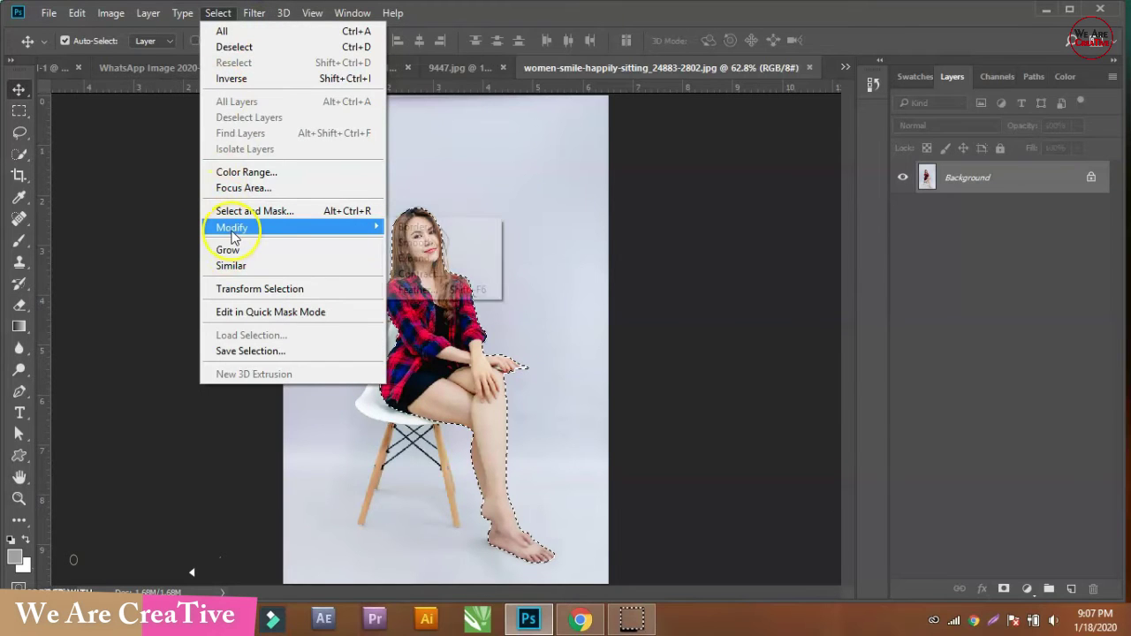
left_click(446, 289)
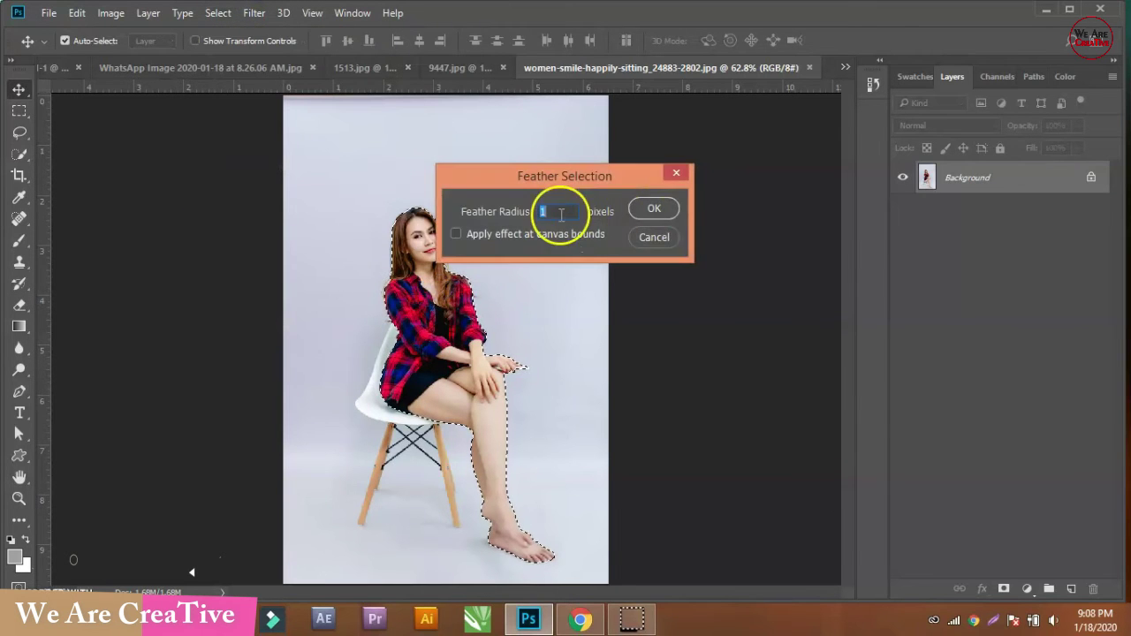
left_click(646, 209)
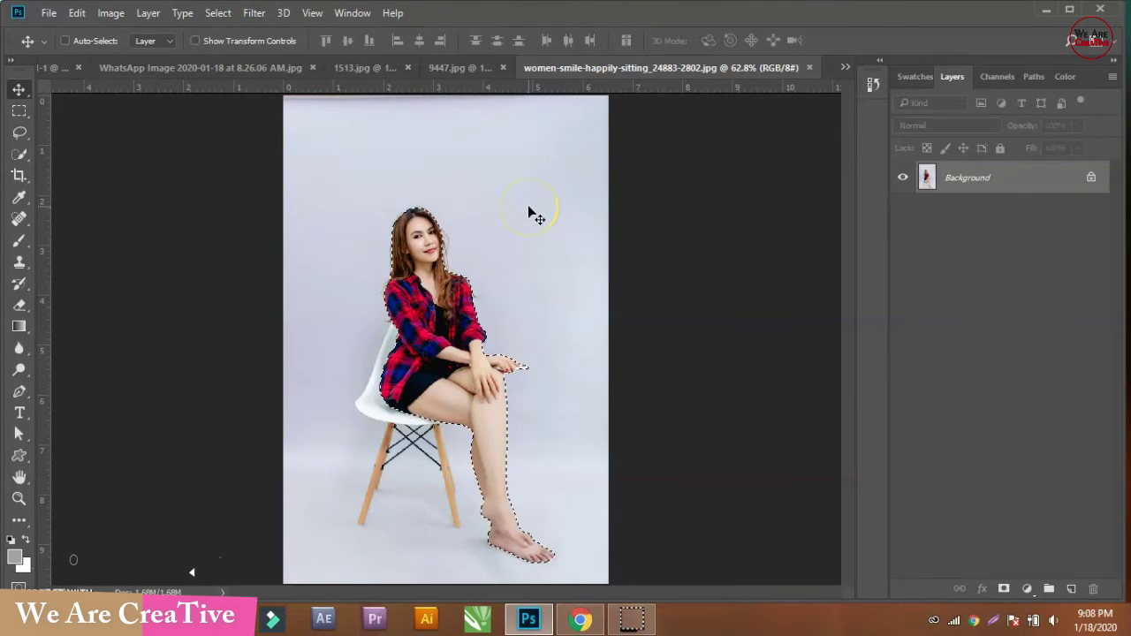
Step: Drag the woman into the post as Layer 3, stacked above Layer 1, and move her right
left_click(64, 41)
left_click(115, 69)
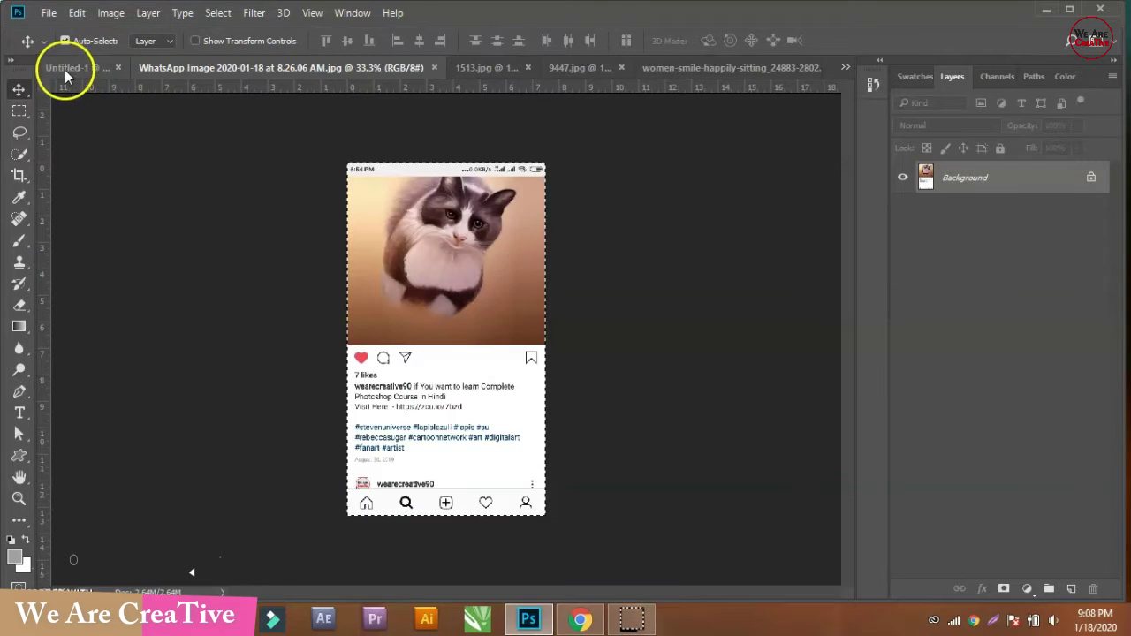
left_click(64, 70)
left_click_drag(559, 248, 556, 246)
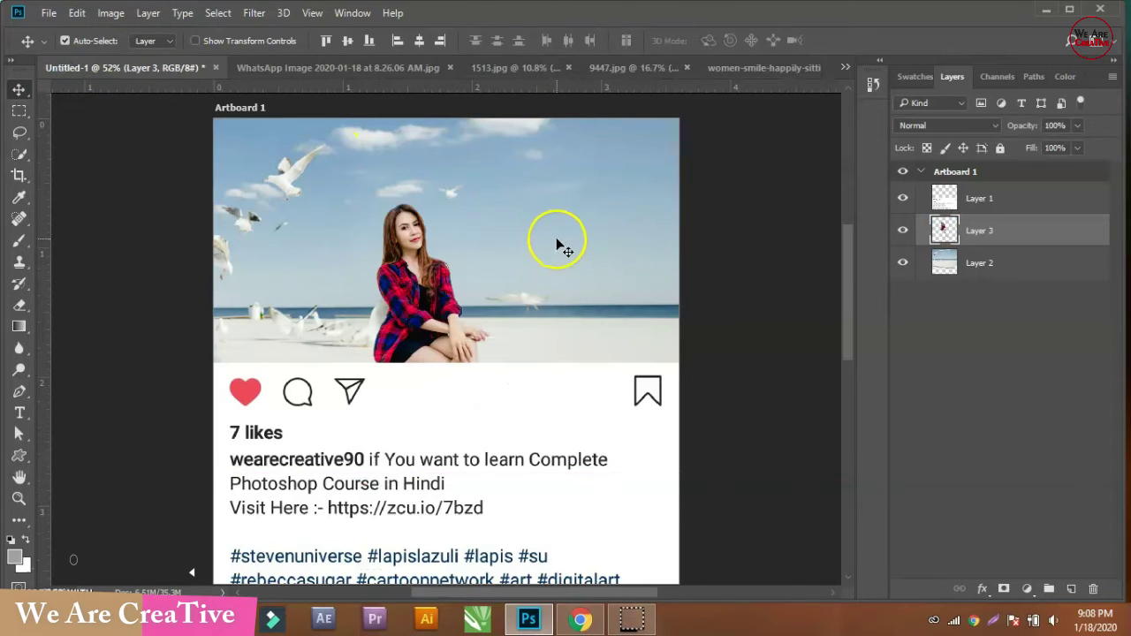
left_click_drag(973, 232, 973, 196)
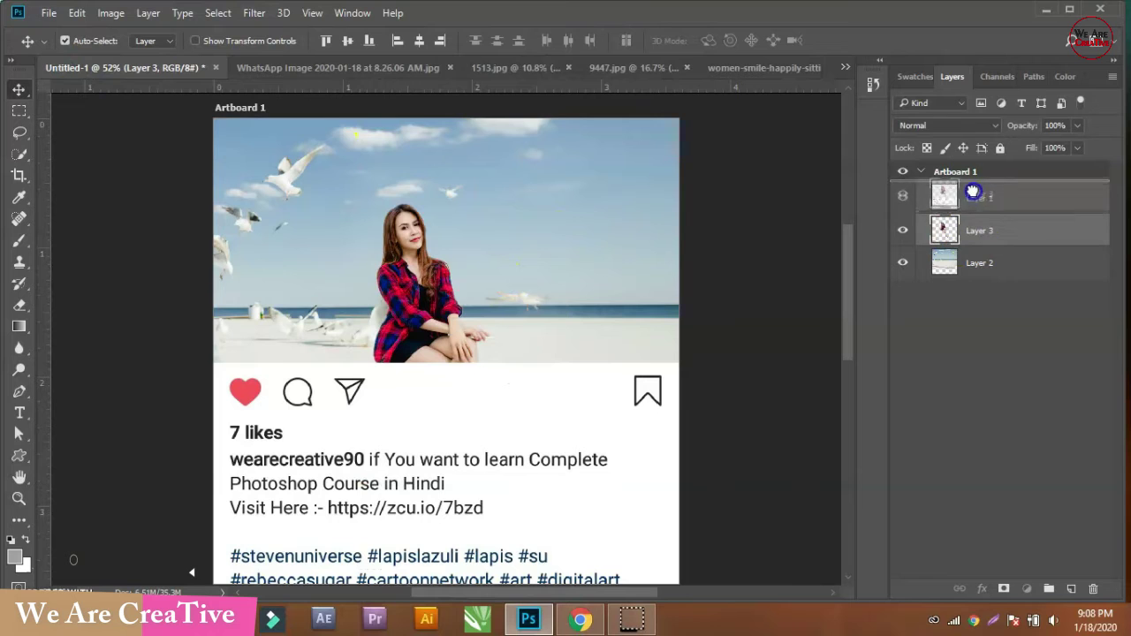
mouse_move(433, 296)
left_mouse_down()
mouse_move(510, 280)
mouse_move(502, 270)
left_mouse_up()
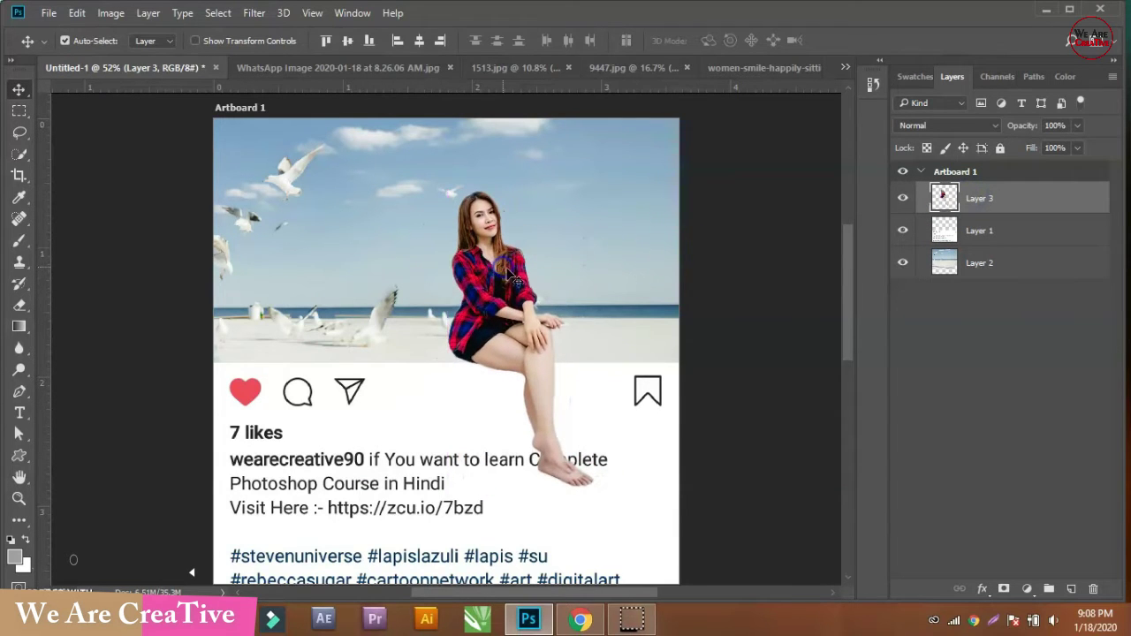
Step: Enlarge the woman to about 118% and place her at the post's right edge, feet reaching the caption
key("ctrl+t")
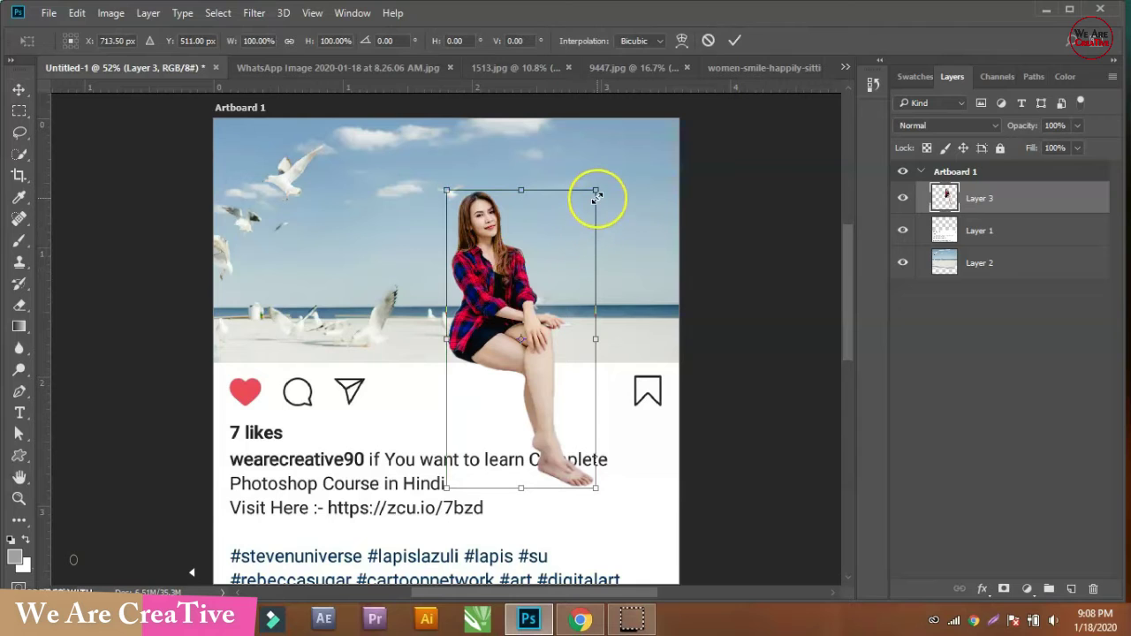
left_click_drag(597, 193, 609, 163)
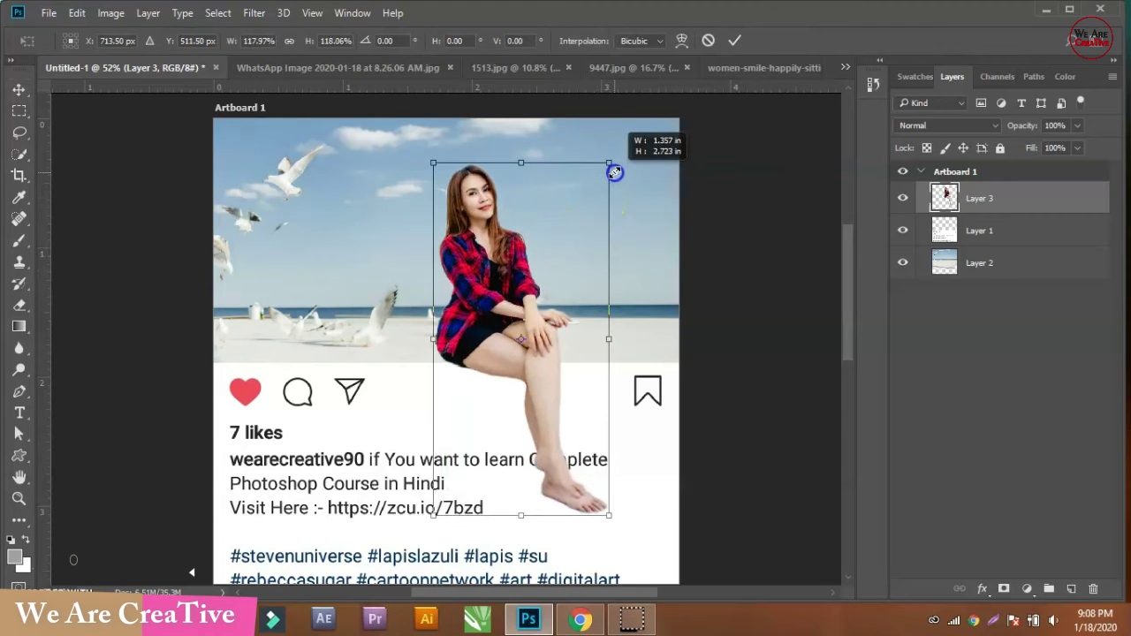
left_click_drag(492, 226, 519, 212)
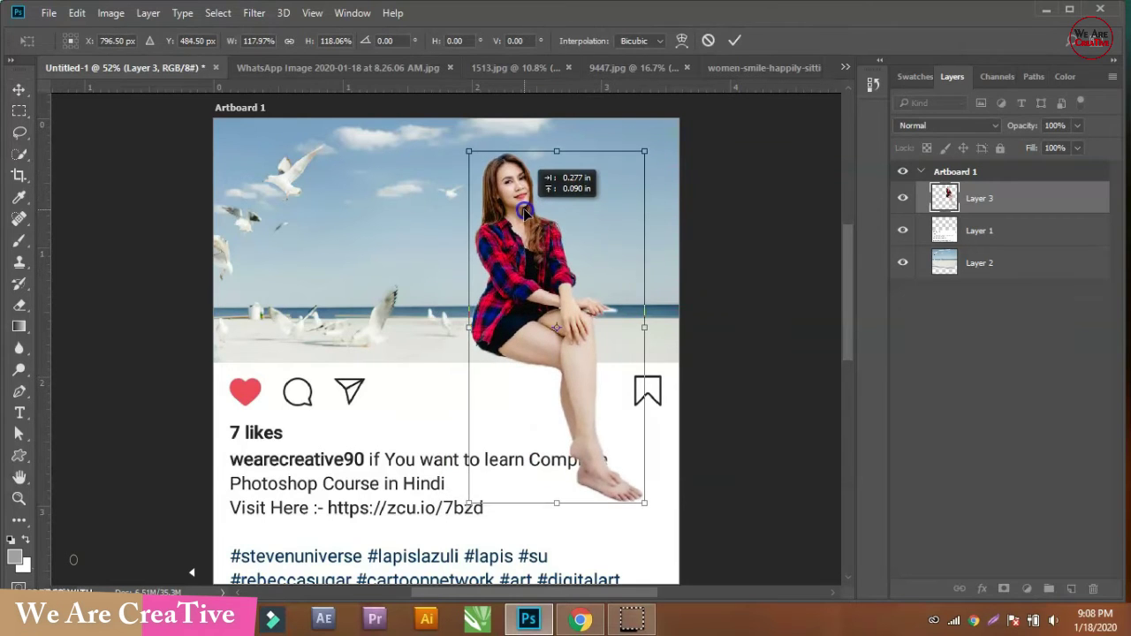
left_click_drag(518, 211, 527, 205)
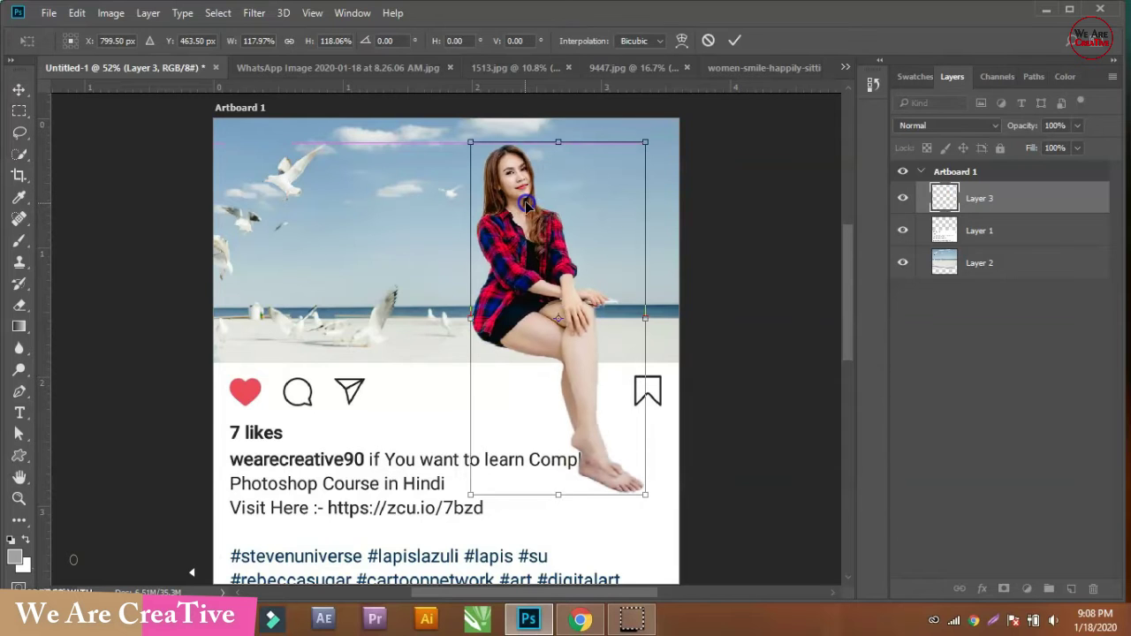
key("Return")
left_click(410, 238)
left_click_drag(530, 277, 523, 291)
key("Down")
key("Down")
key("Down")
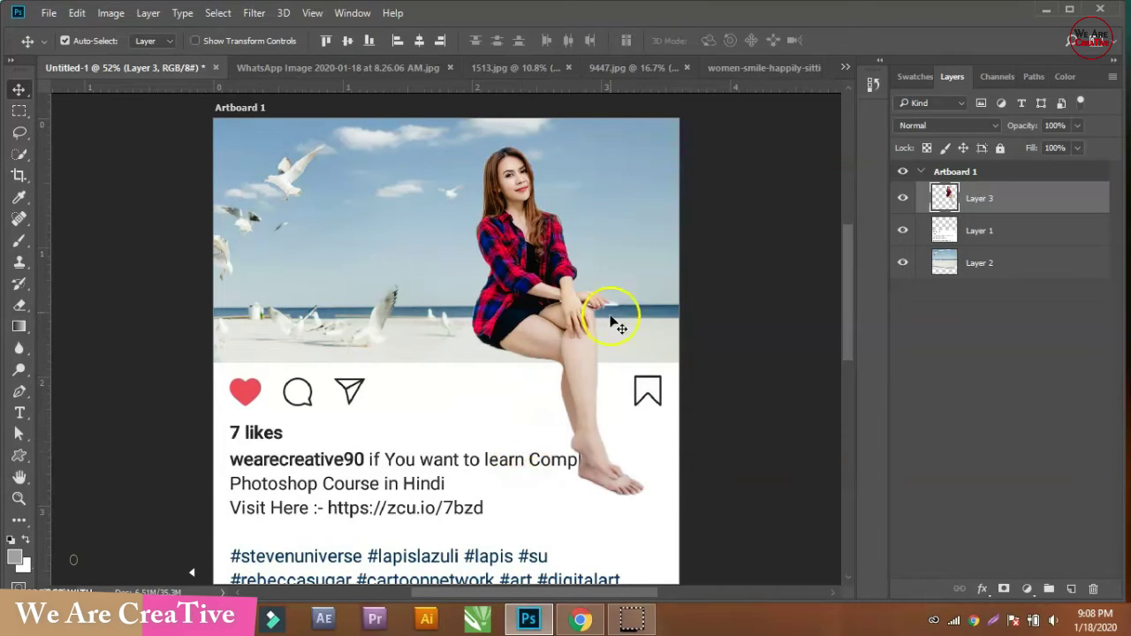
Step: Nudge the white post panel (Layer 1) down and the beach photo (Layer 2) vertically
left_click(471, 389)
scroll(471, 389, "down", 2)
key("Down")
key("Down")
key("Down")
key("Down")
key("Down")
key("Down")
key("Down")
key("Down")
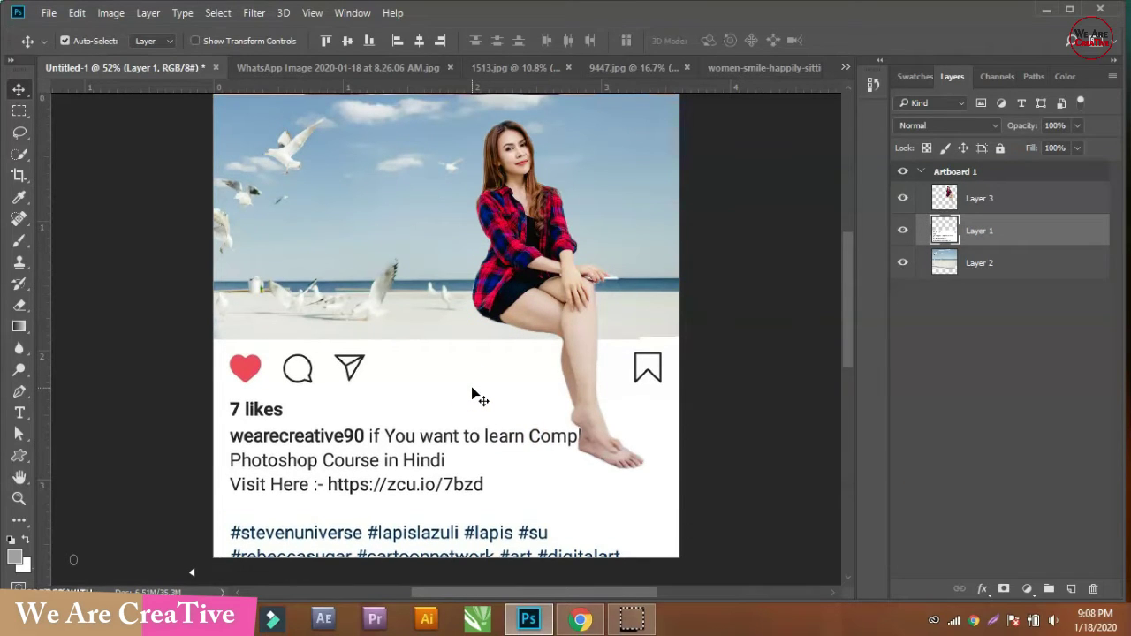
left_click(444, 279)
key("Up")
key("Up")
key("Down")
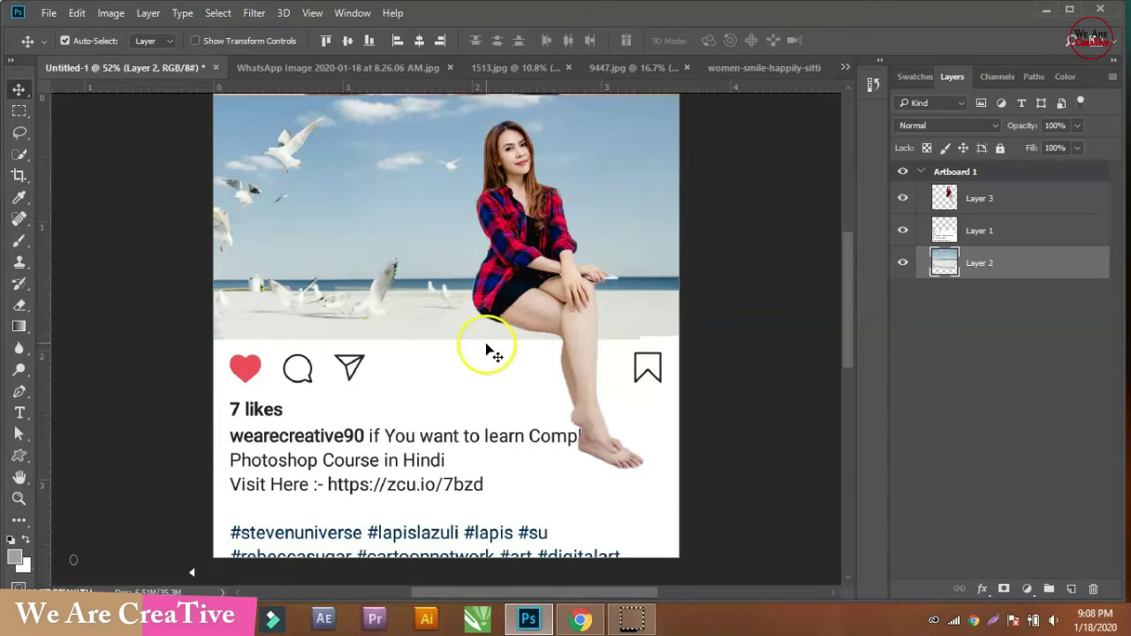
Step: Check the artboard's top edge with a thin marquee strip, then select the woman's layer
scroll(493, 351, "up", 2)
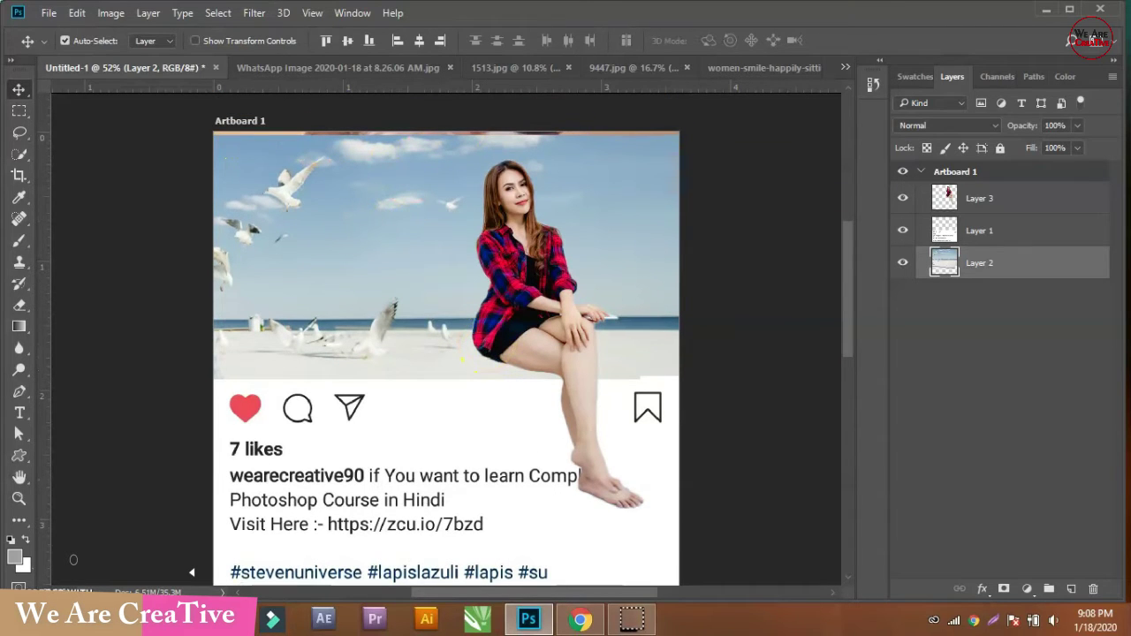
left_click(20, 112)
left_click_drag(144, 111, 721, 160)
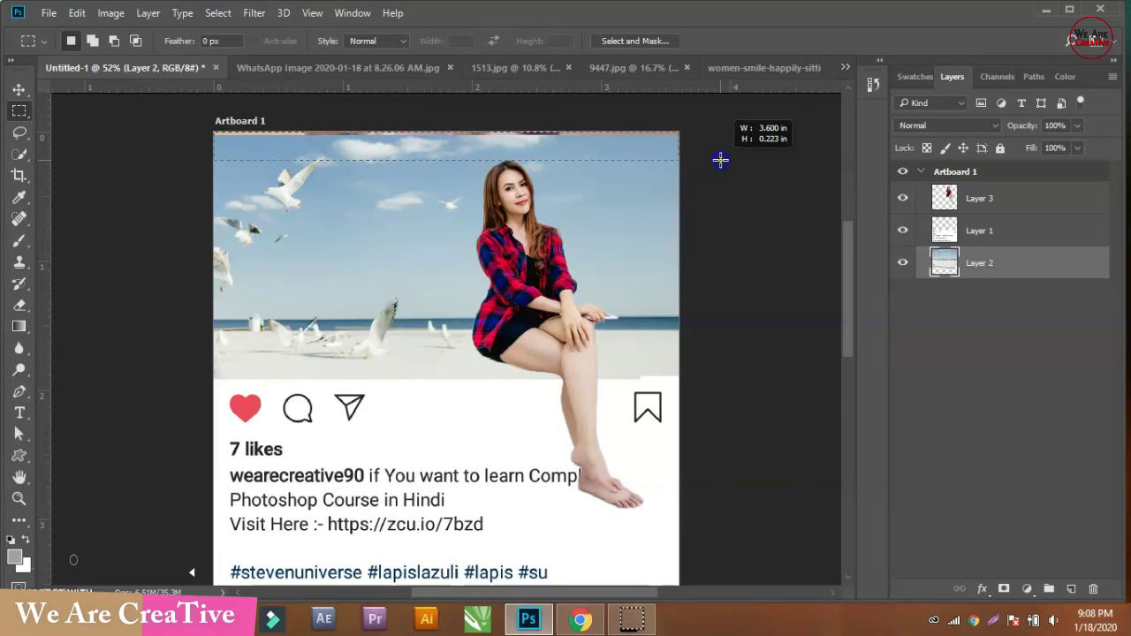
left_click(1011, 228)
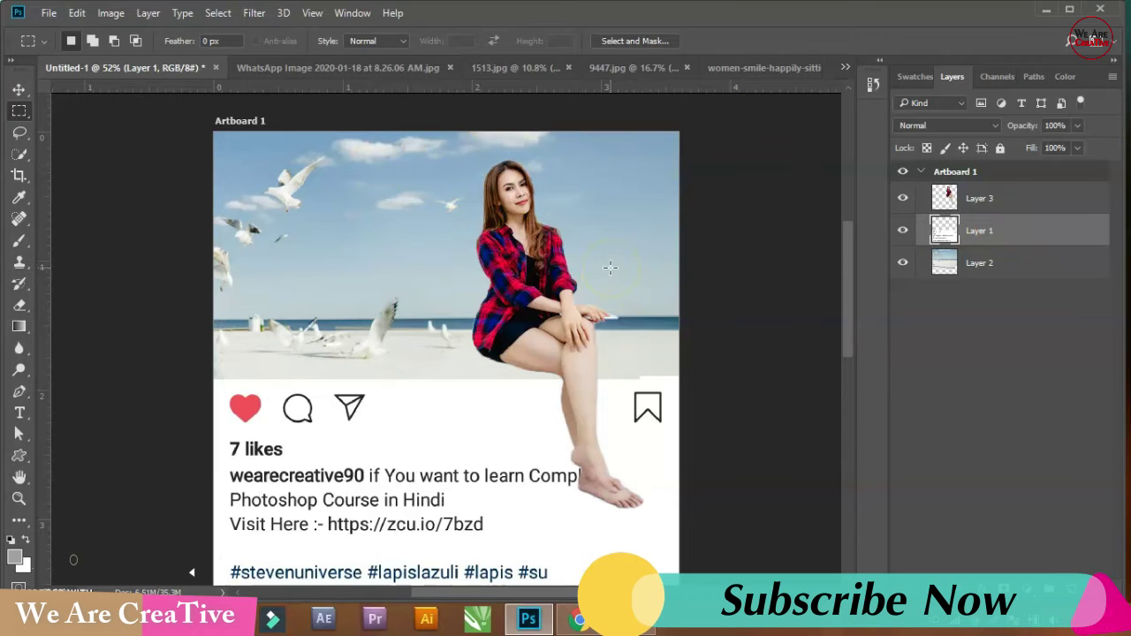
left_click(988, 195)
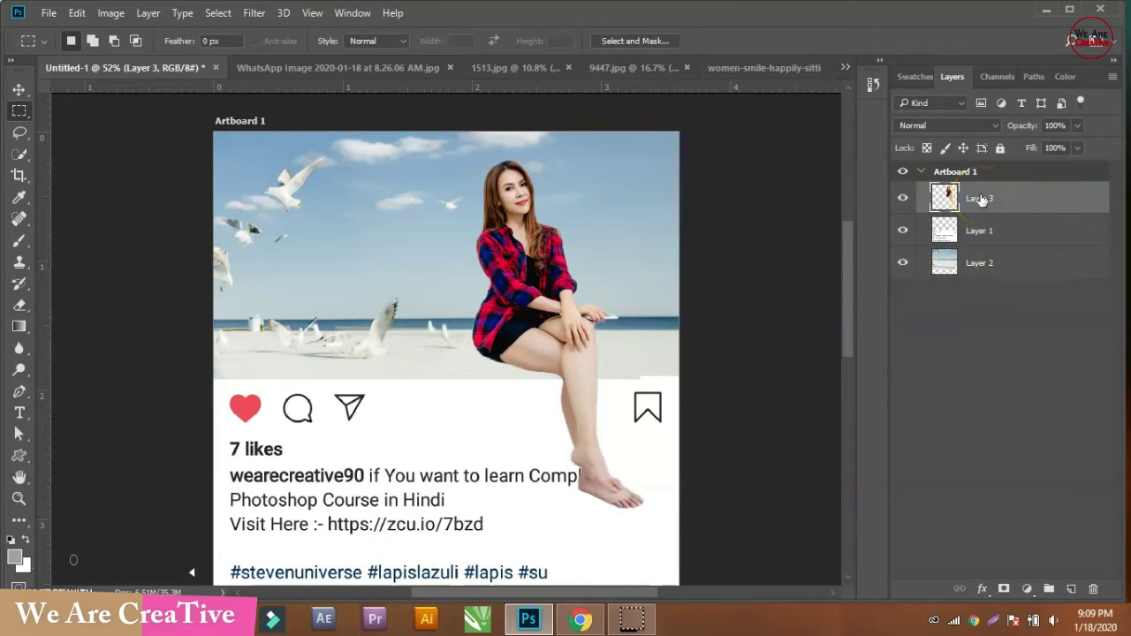
Step: Hide the top woman copy, select the lower copy, and set the foreground to mid grey
left_click_drag(981, 200, 1004, 588)
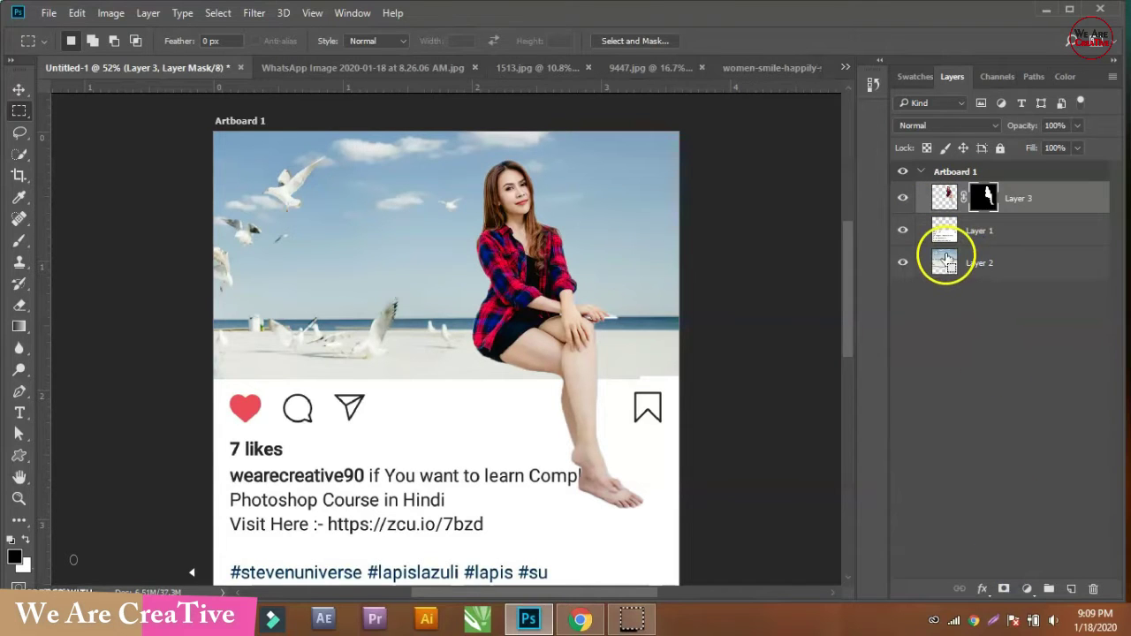
mouse_move(983, 197)
left_mouse_down()
mouse_move(1088, 567)
mouse_move(1072, 589)
left_mouse_up()
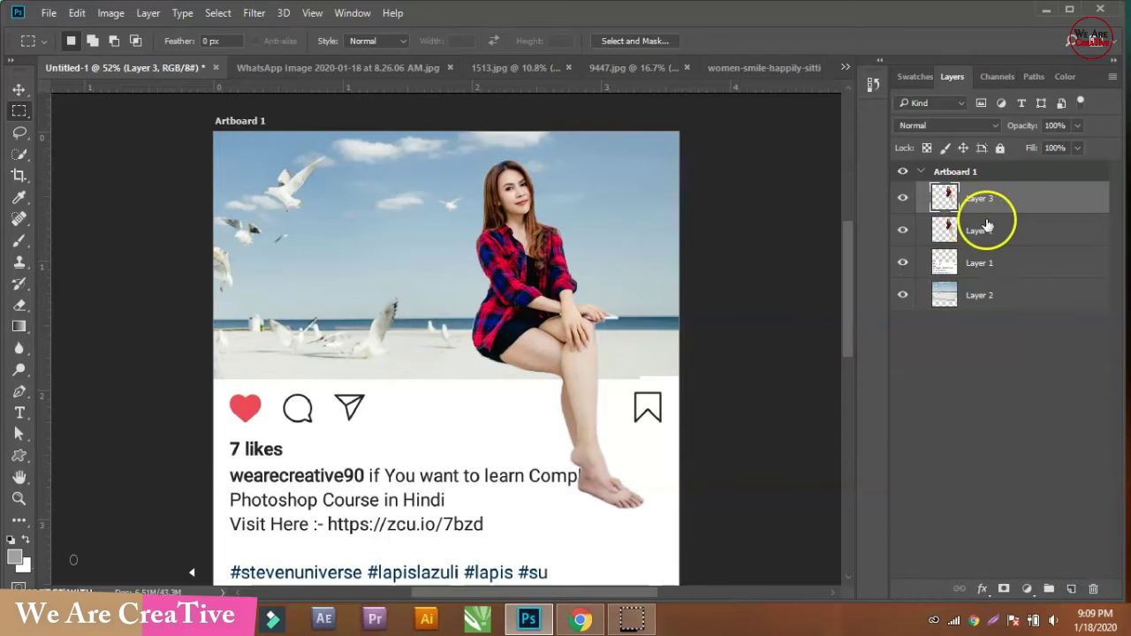
left_click(903, 199)
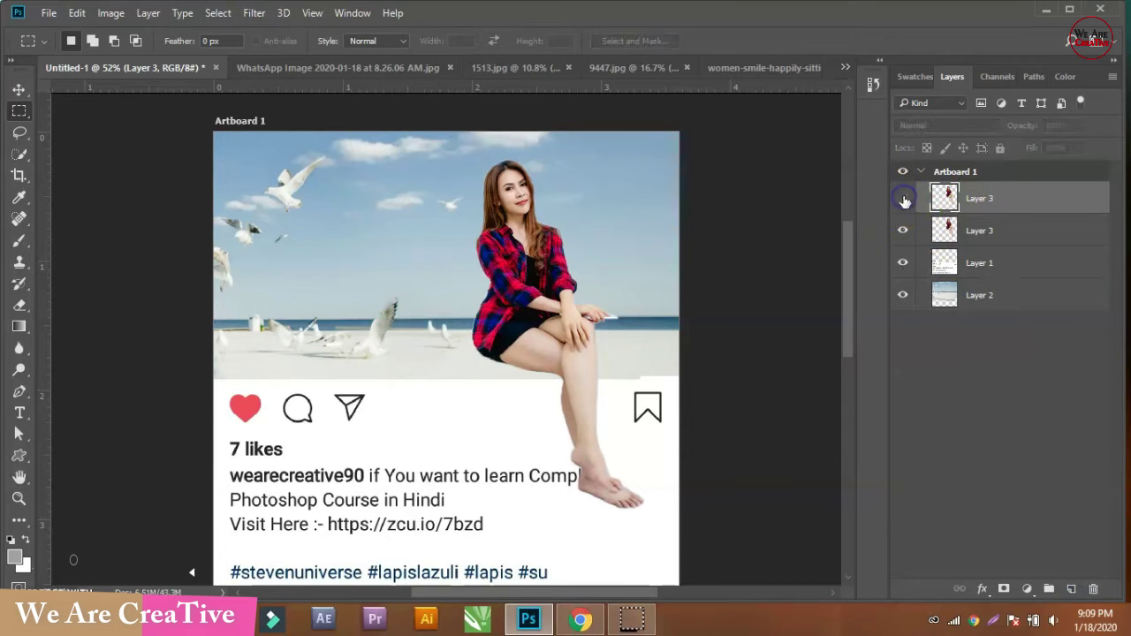
left_click(958, 232)
left_click(13, 557)
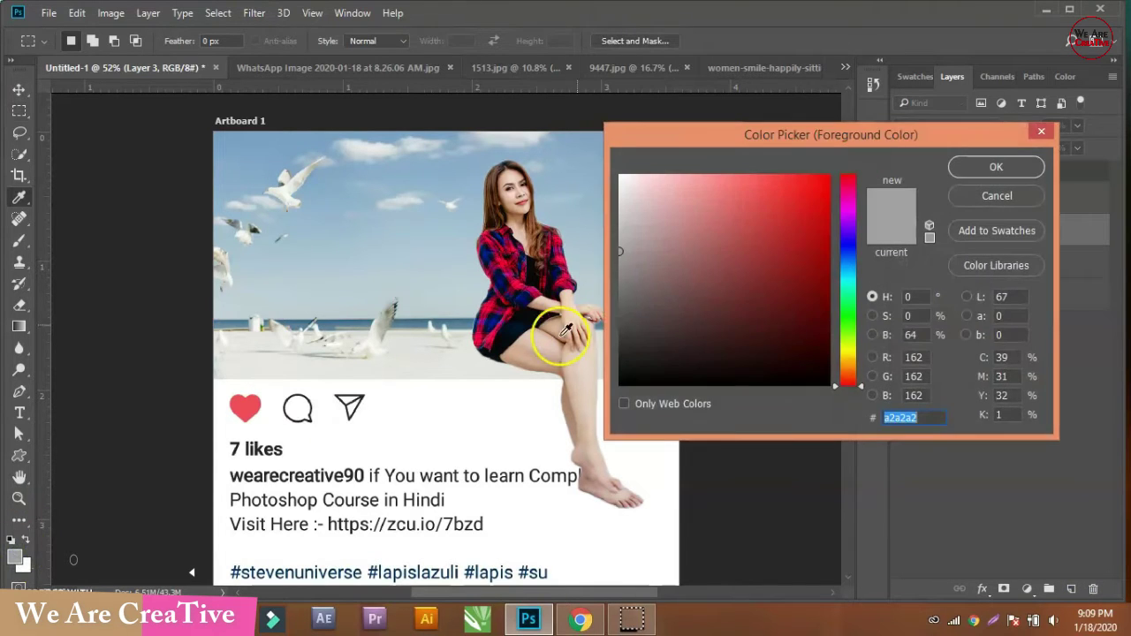
left_click(619, 261)
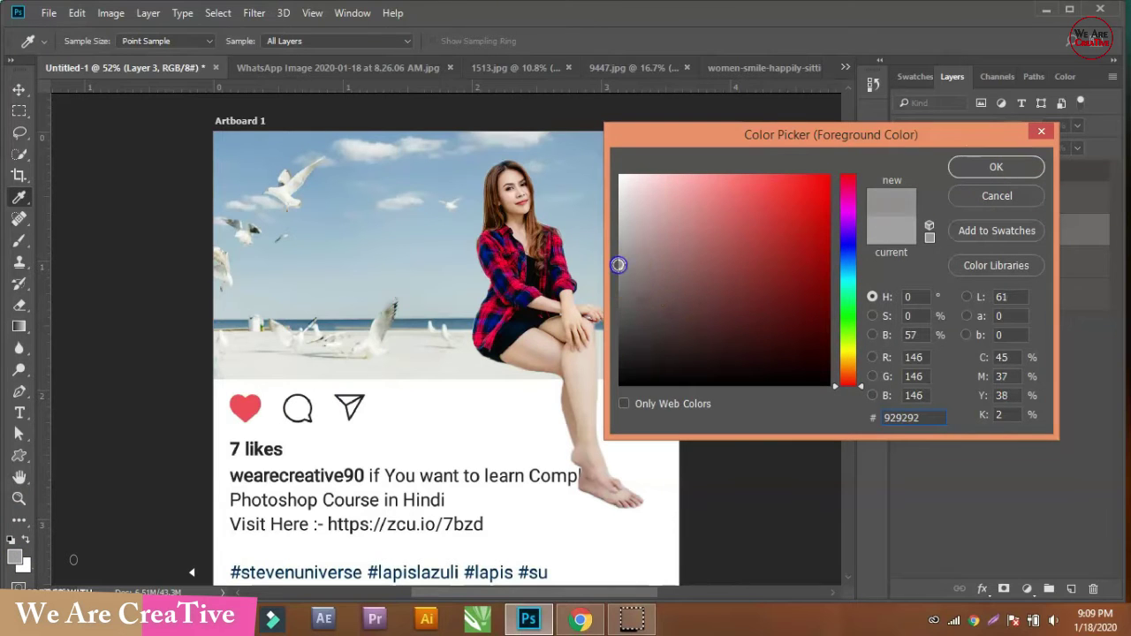
left_click(1003, 167)
Step: Fill the lower copy's outline with solid grey, deselect, and show the woman's photo again
key("m")
left_click(946, 230, "ctrl")
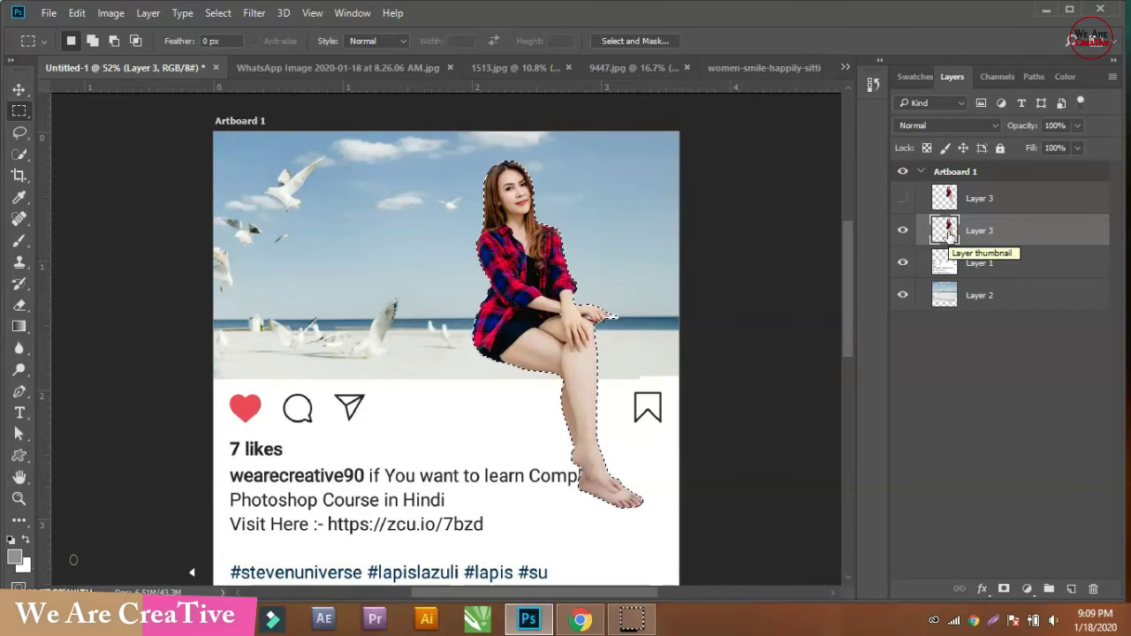
key("alt+BackSpace")
left_click(516, 260)
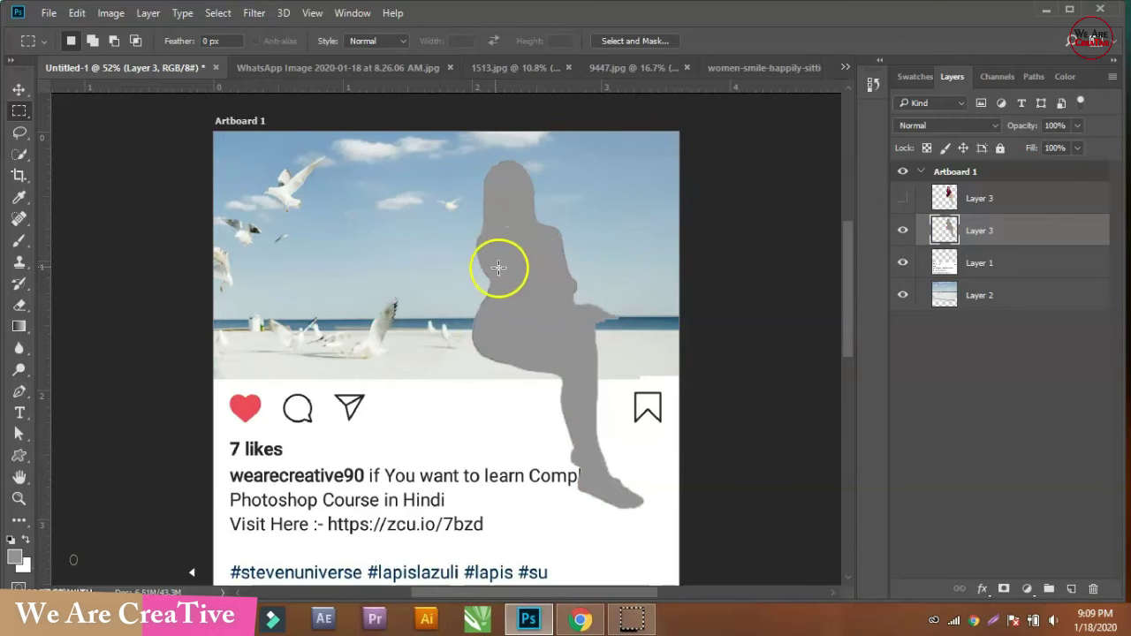
left_click(903, 198)
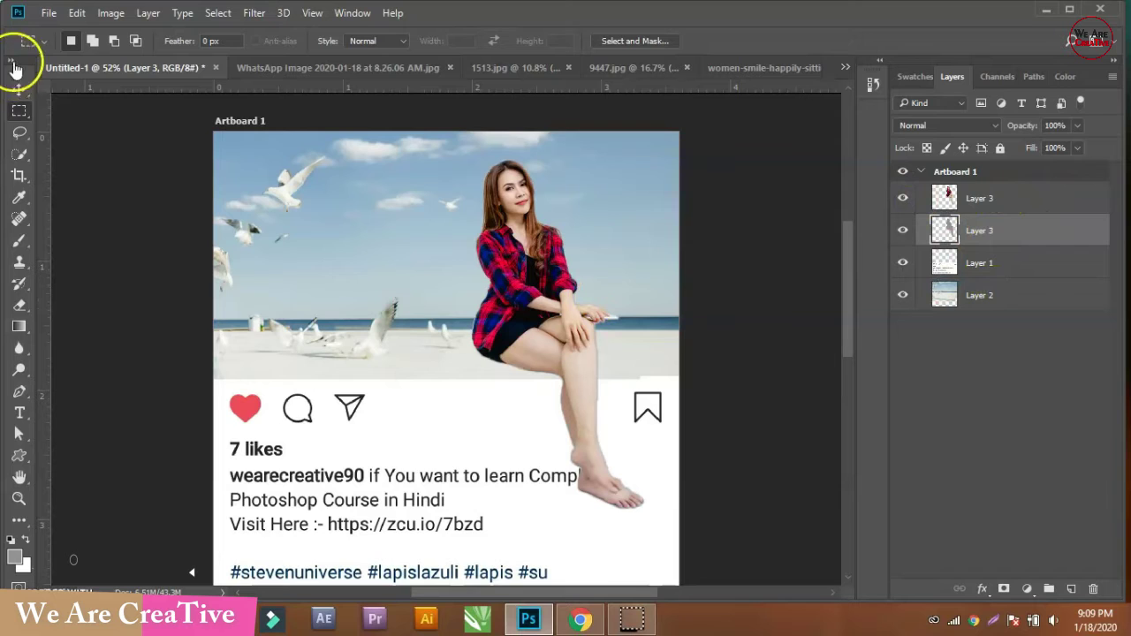
left_click(18, 89)
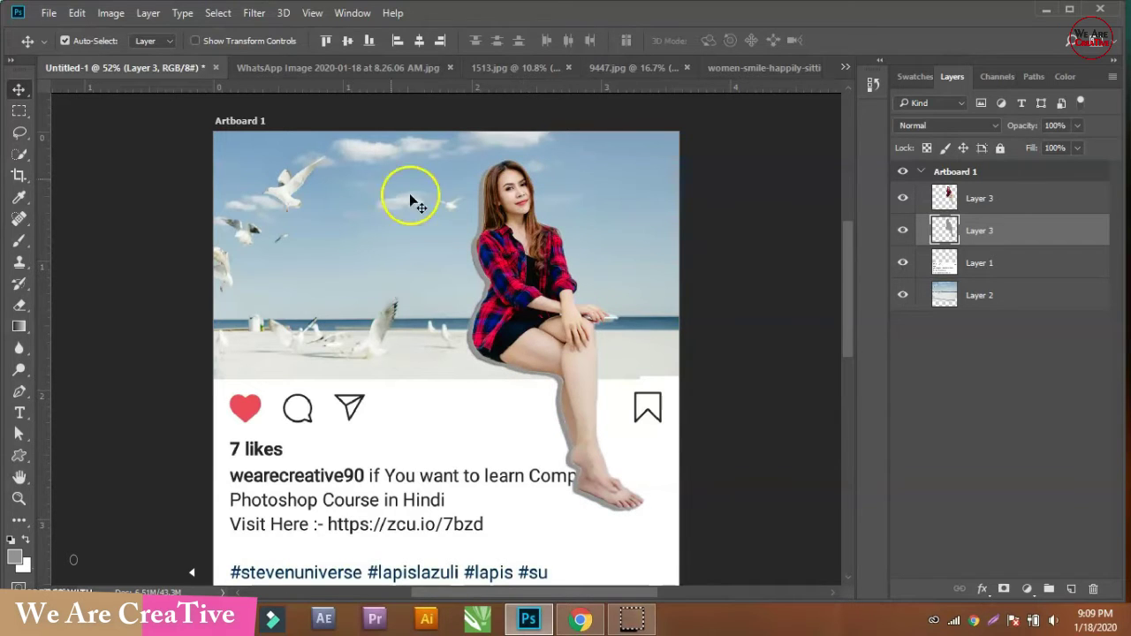
Step: Apply a 13.9 px Gaussian Blur to the grey shadow
left_click(256, 12)
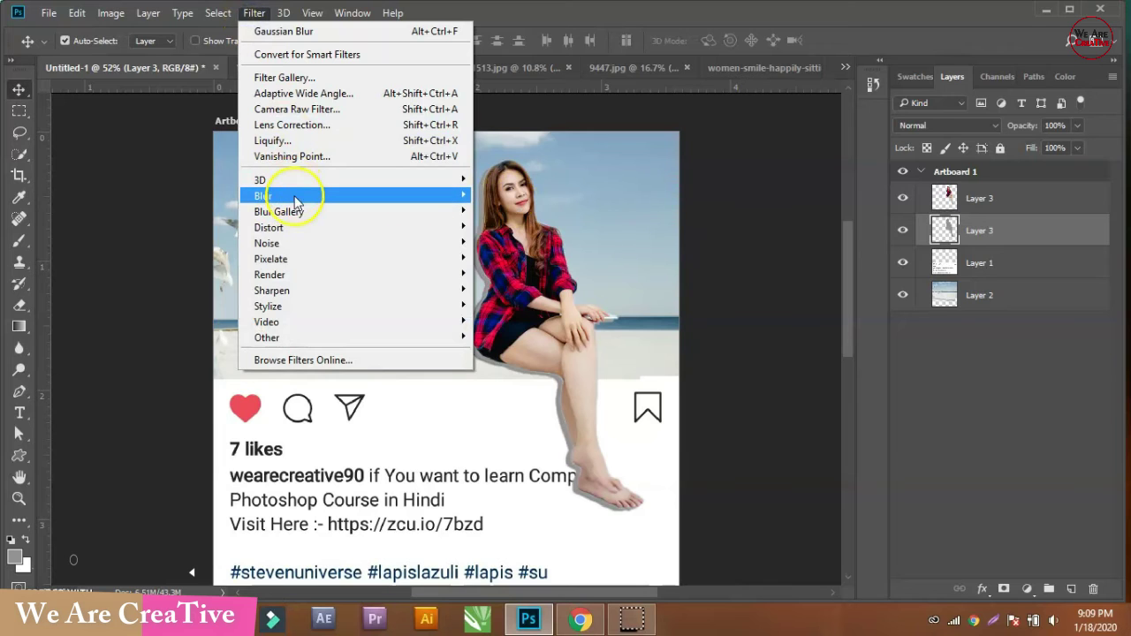
mouse_move(353, 195)
left_click(508, 255)
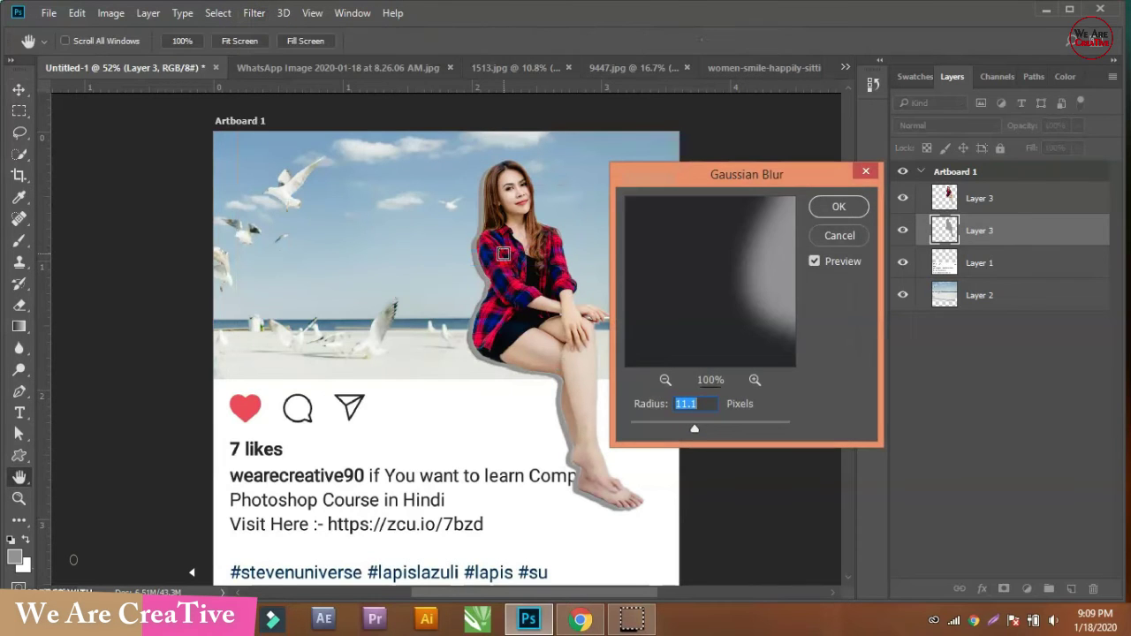
left_click(518, 333)
left_click(708, 420)
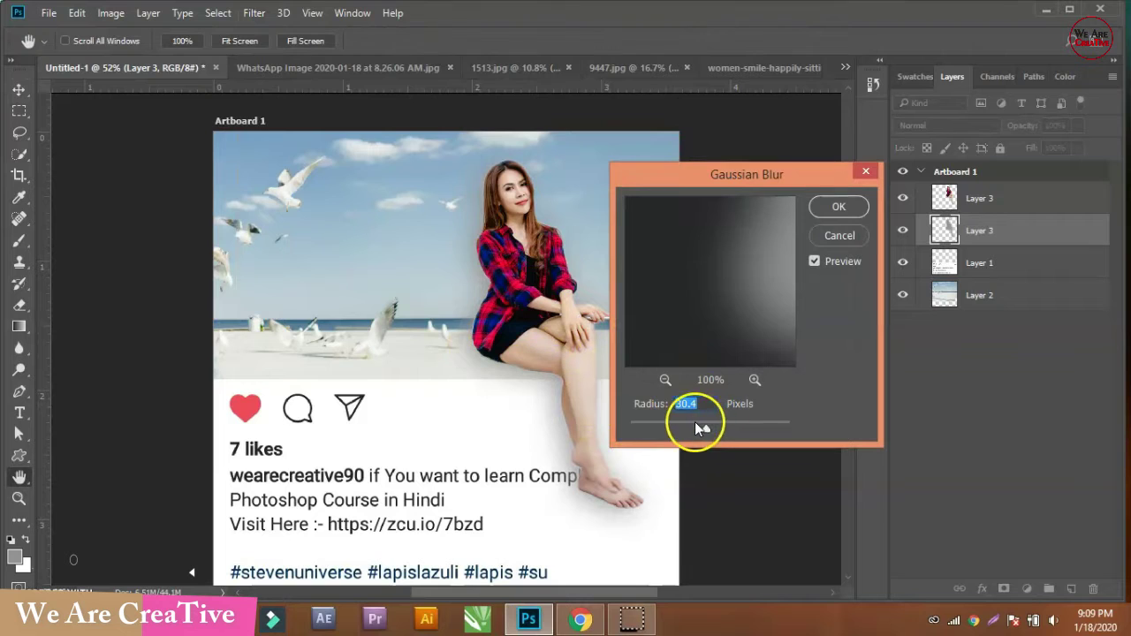
left_click(695, 422)
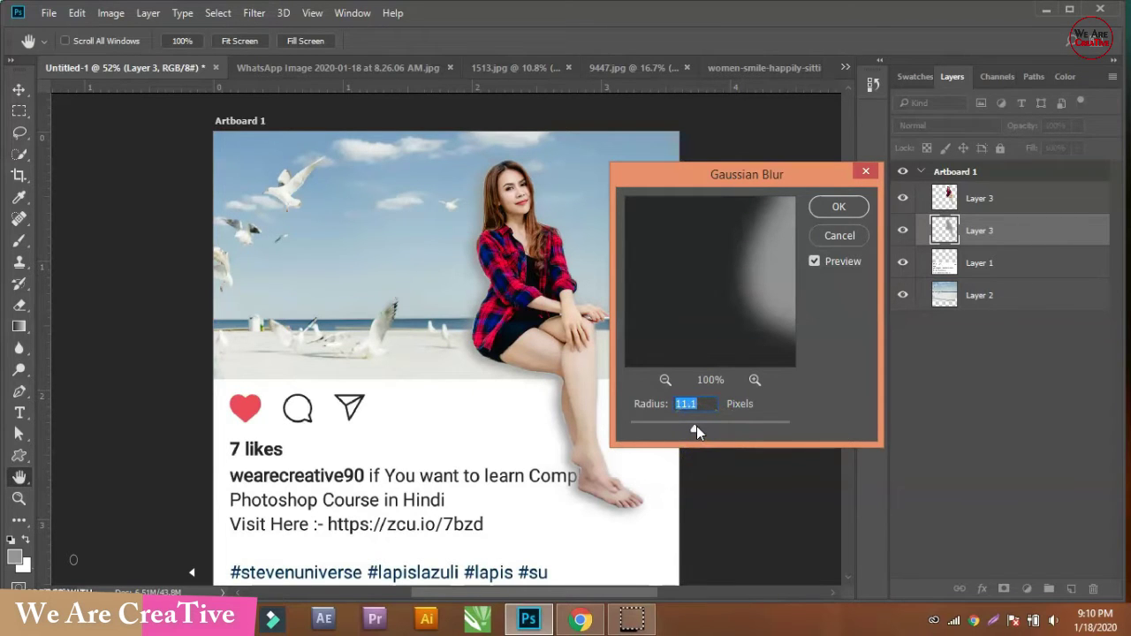
left_click(696, 423)
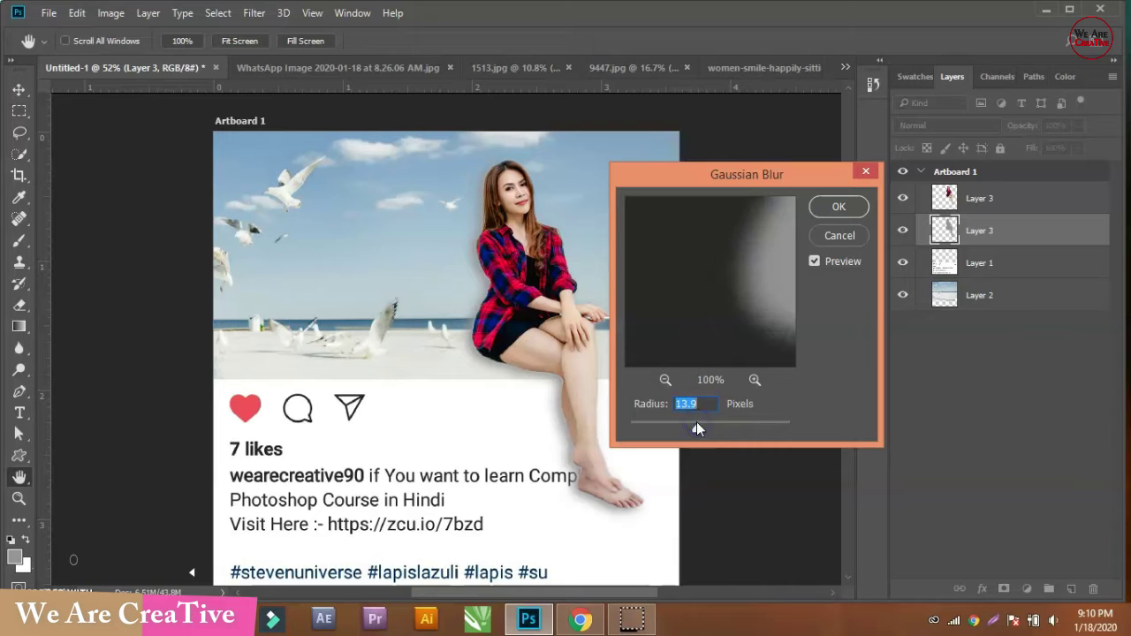
left_click(835, 211)
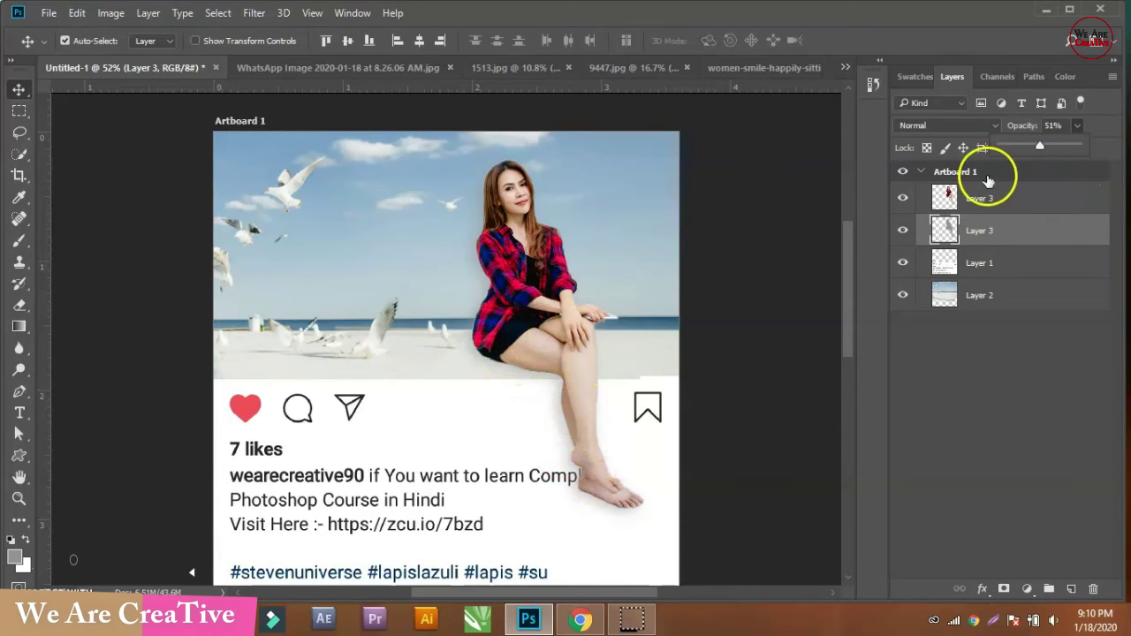
Step: Set the shadow layer to 51% opacity and erase excess shadow around her head and arm
left_click(980, 231)
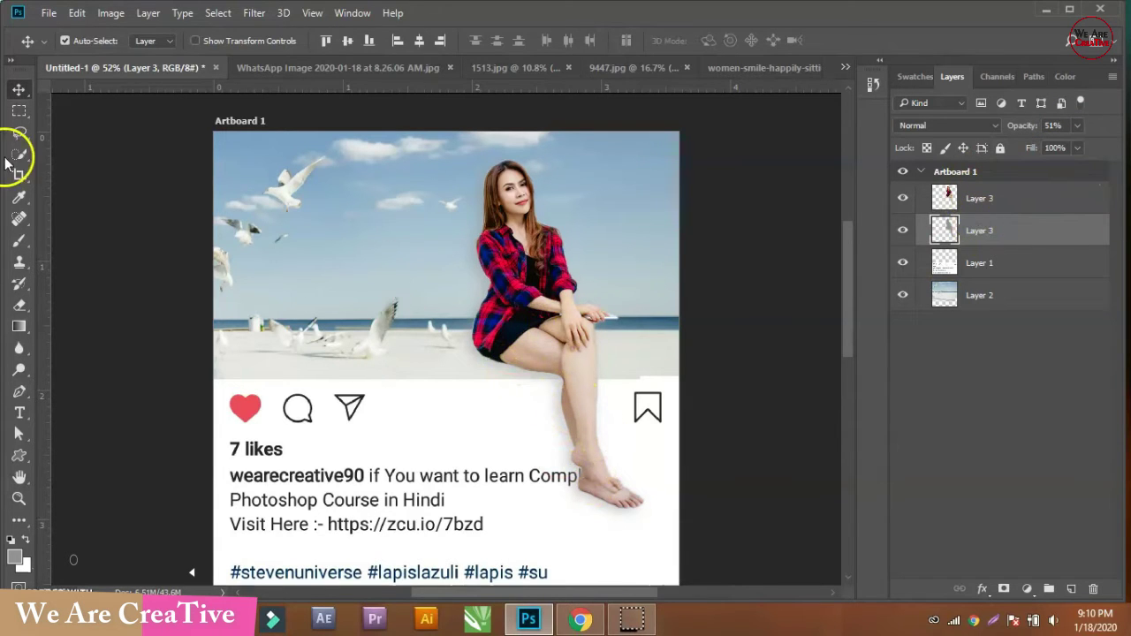
left_click(21, 309)
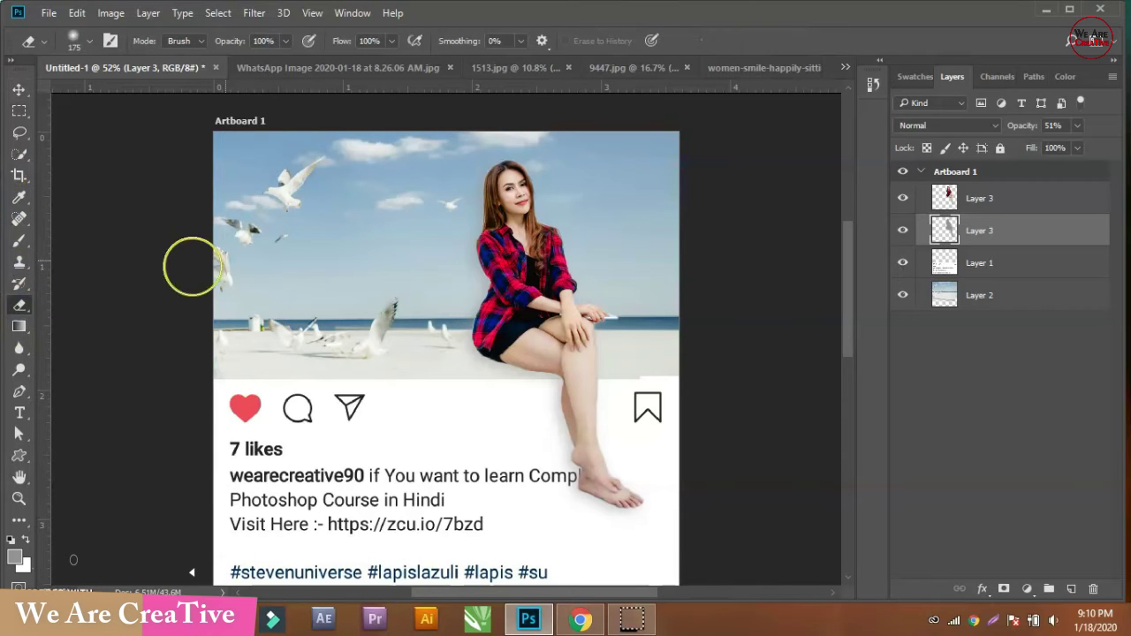
left_click_drag(495, 182, 485, 209)
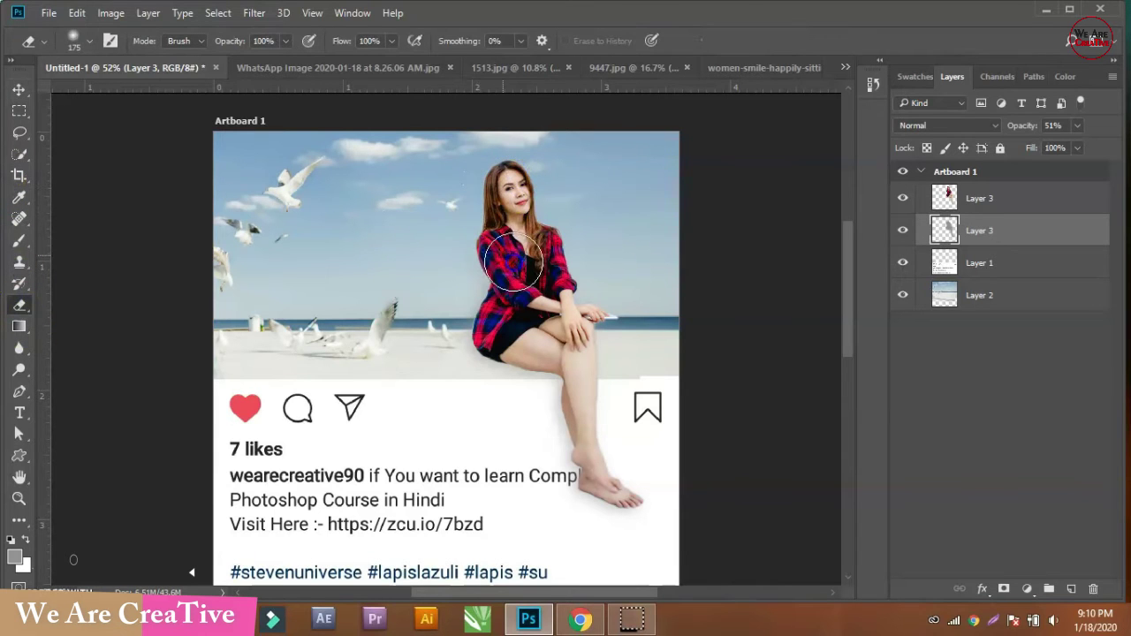
mouse_move(584, 283)
left_mouse_down()
mouse_move(621, 368)
mouse_move(613, 322)
left_mouse_up()
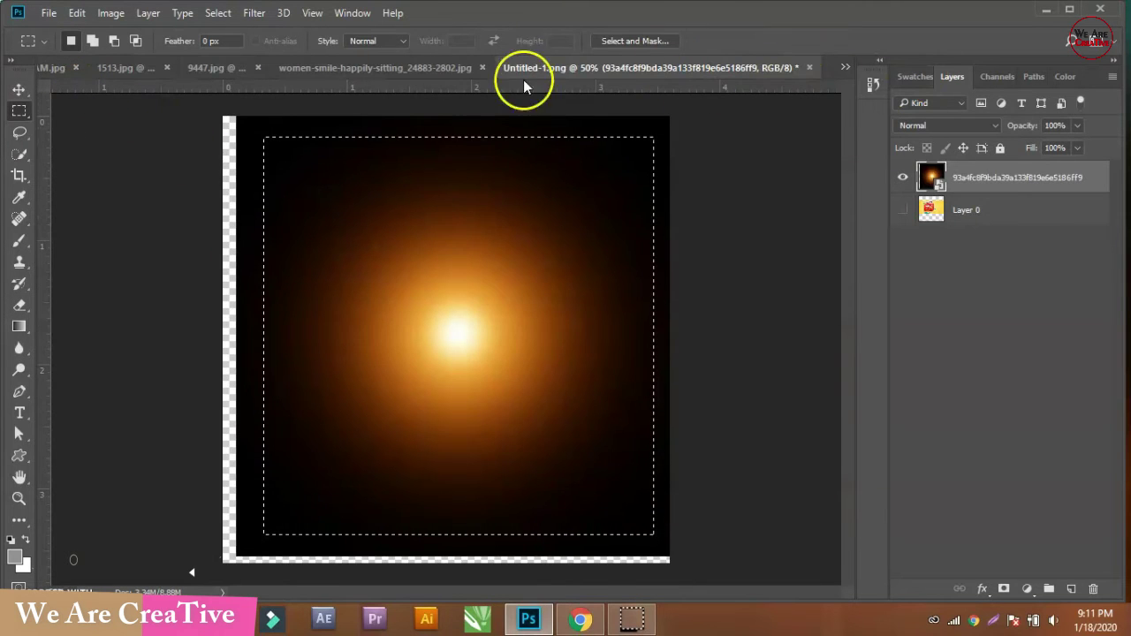
Step: Browse the open documents and return to the Instagram post artboard
left_click(441, 69)
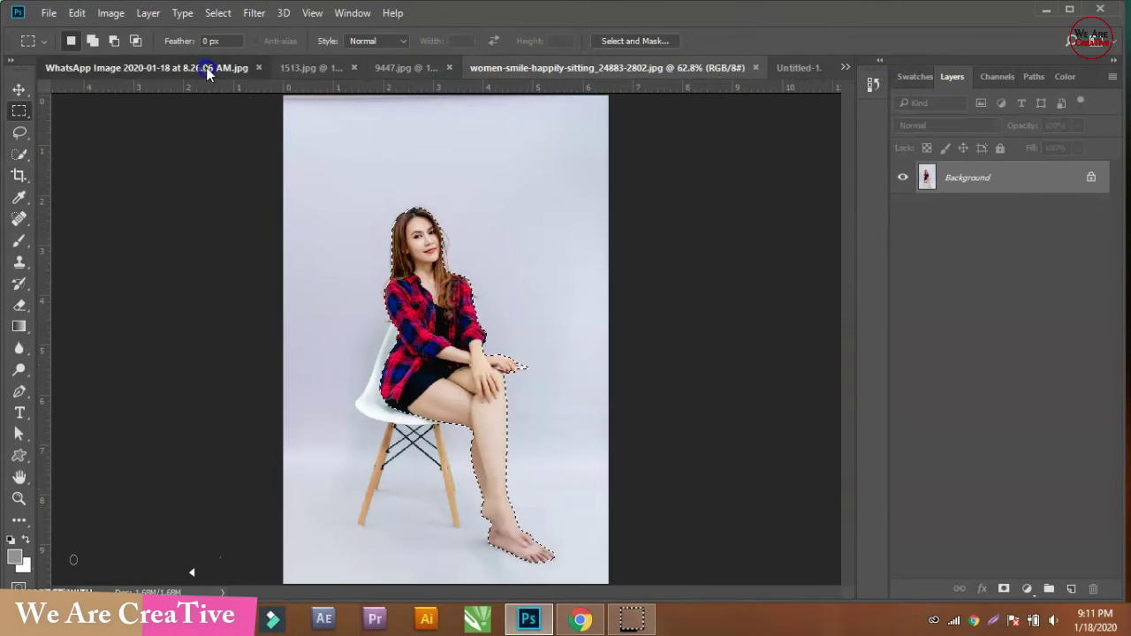
left_click(206, 67)
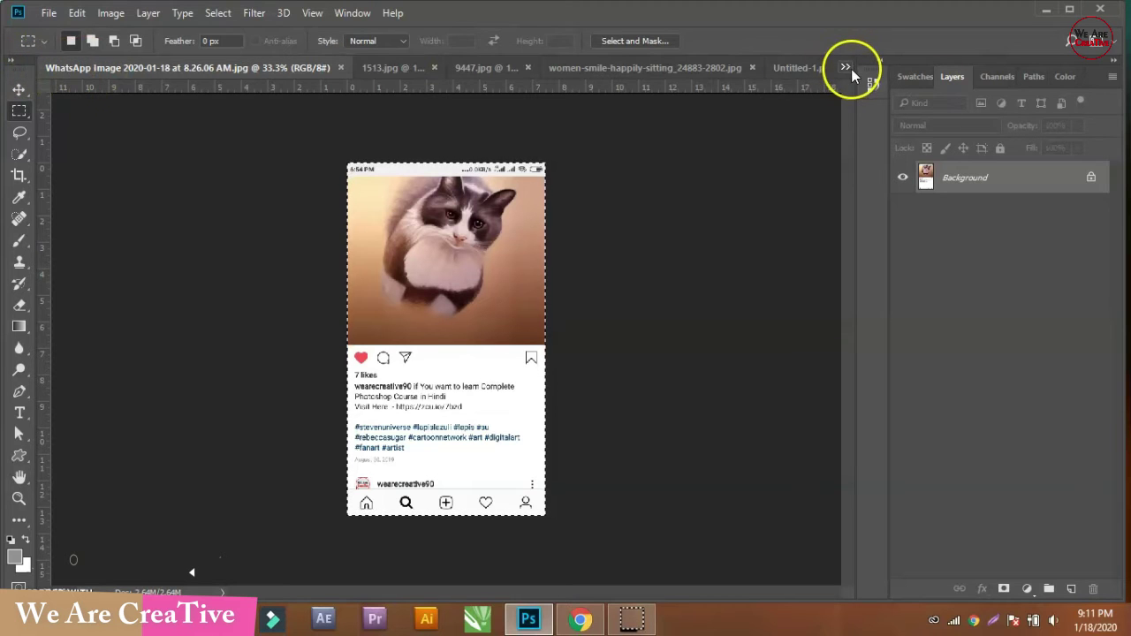
left_click(882, 65)
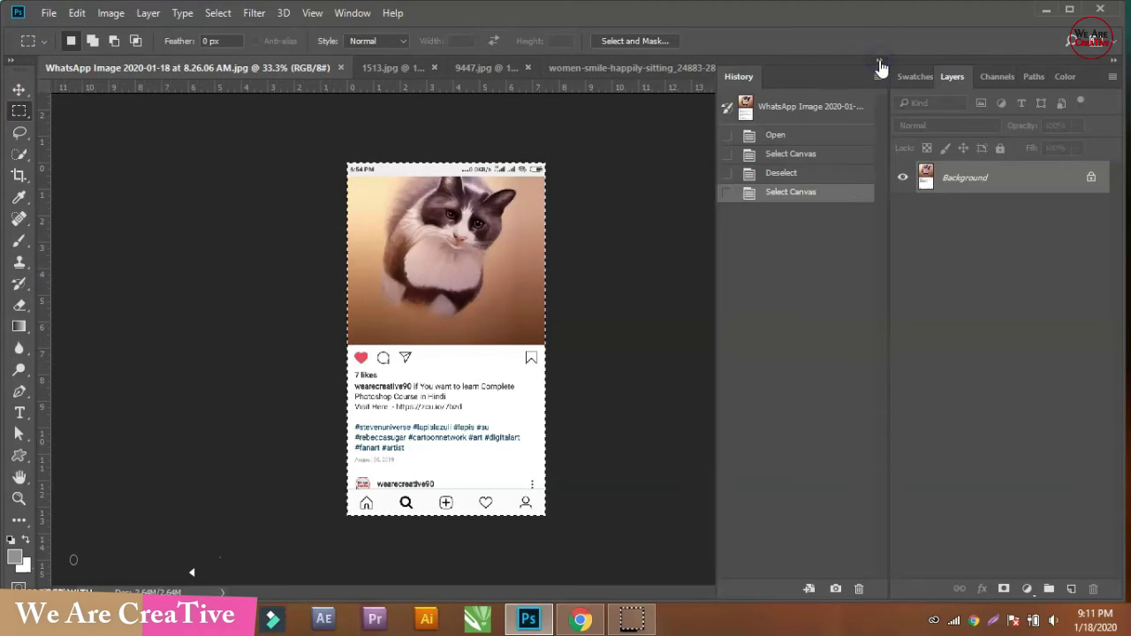
left_click(881, 64)
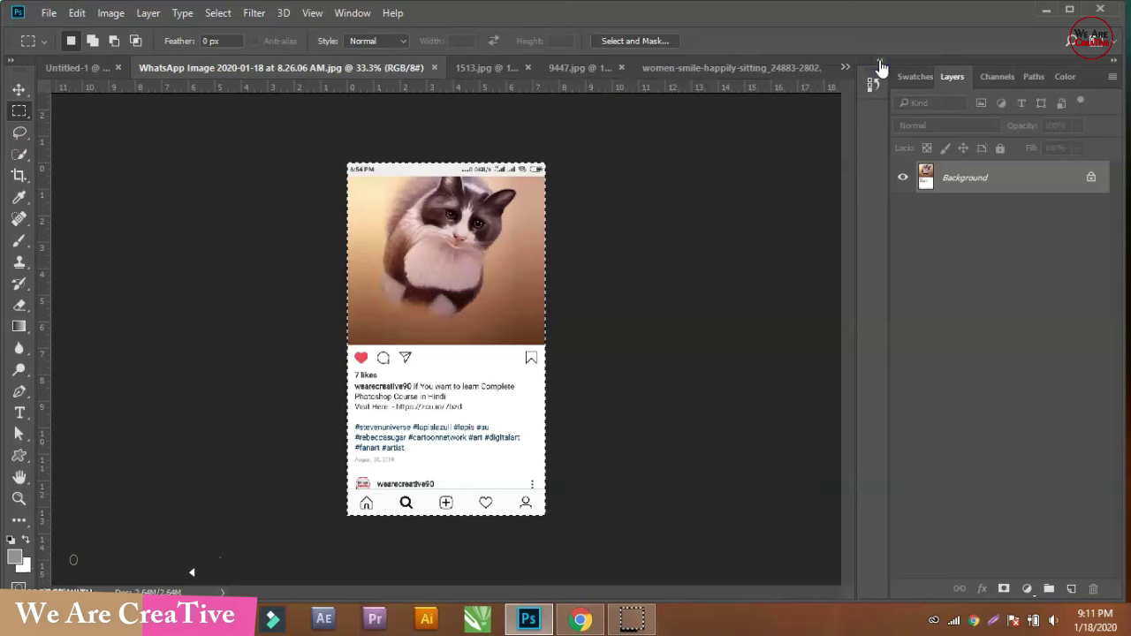
left_click(69, 67)
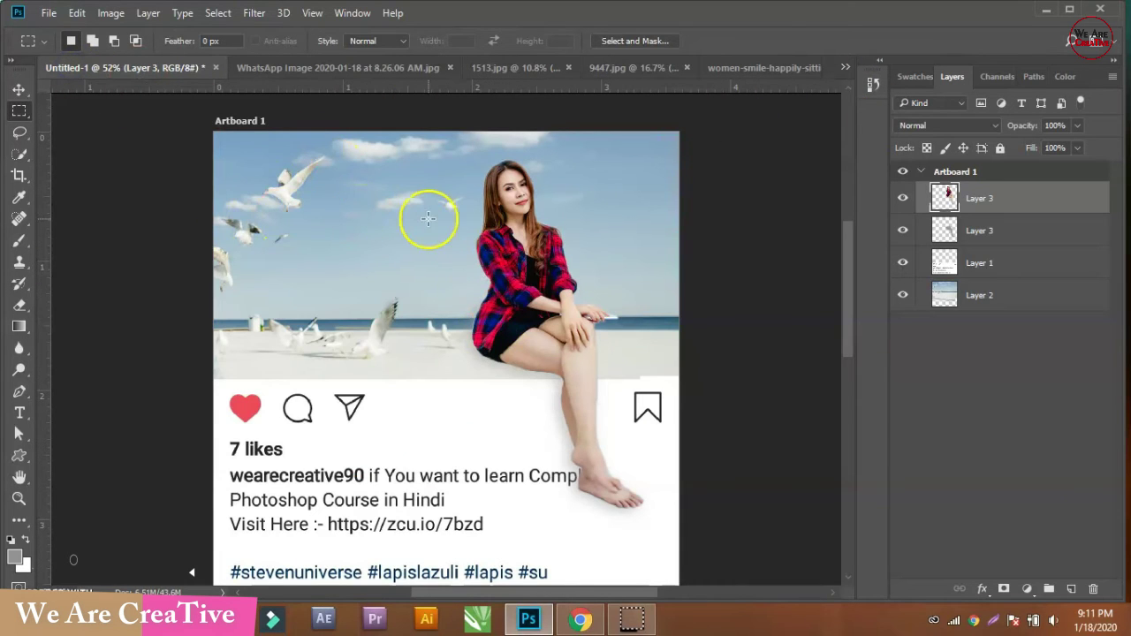
Step: Paste the orange glow as Layer 4, scaled to about 60.7% in the top-right corner
key("ctrl+v")
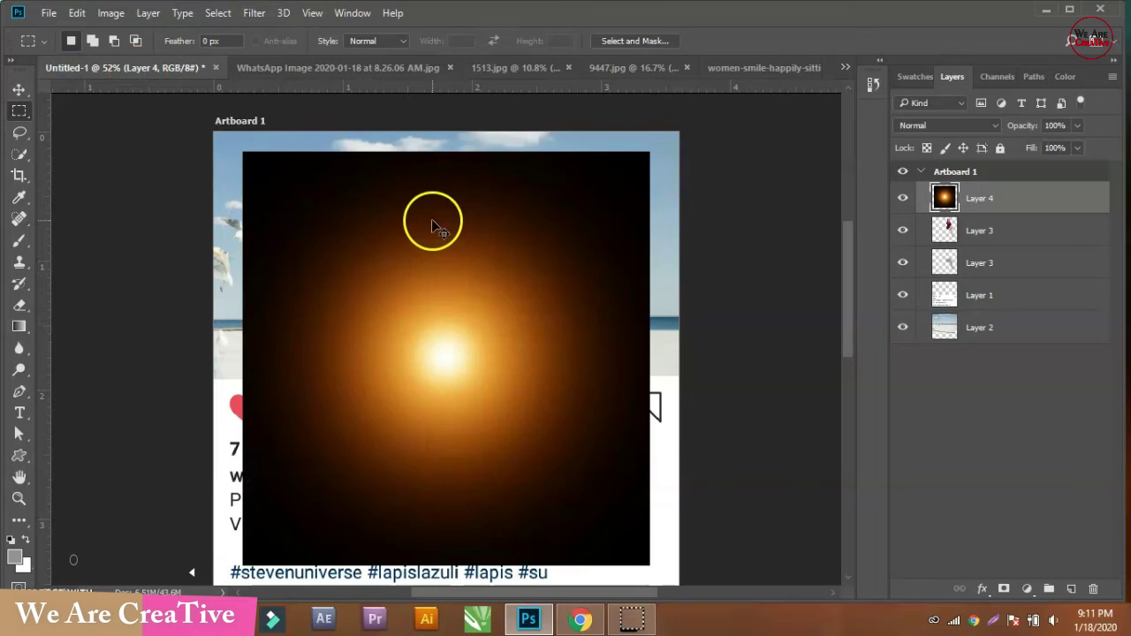
left_click(20, 90)
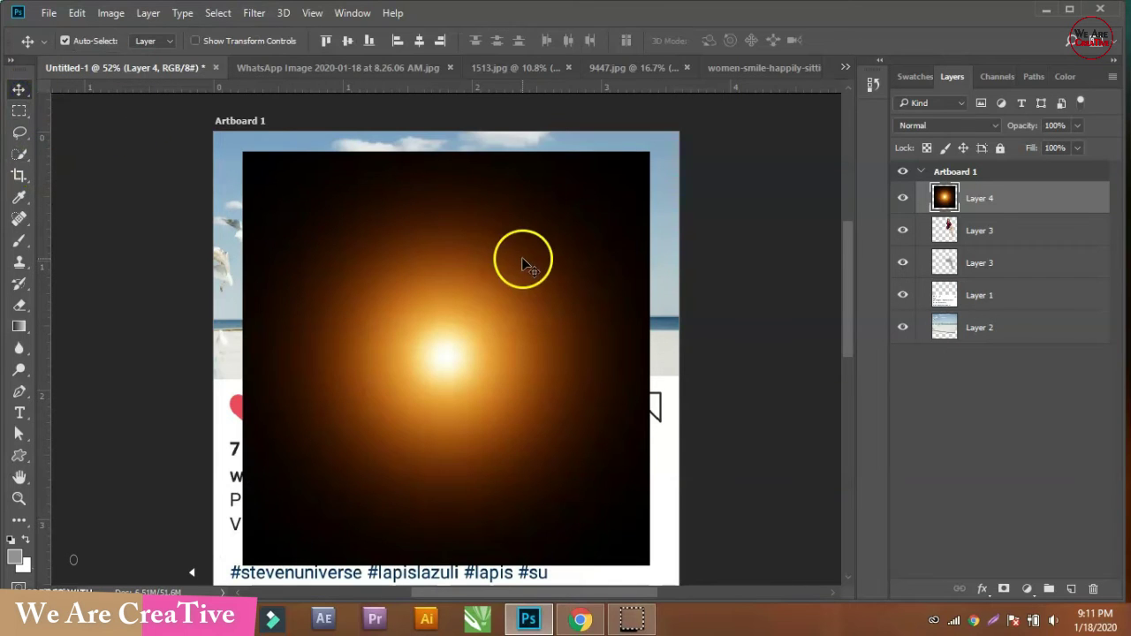
left_click_drag(528, 262, 561, 242)
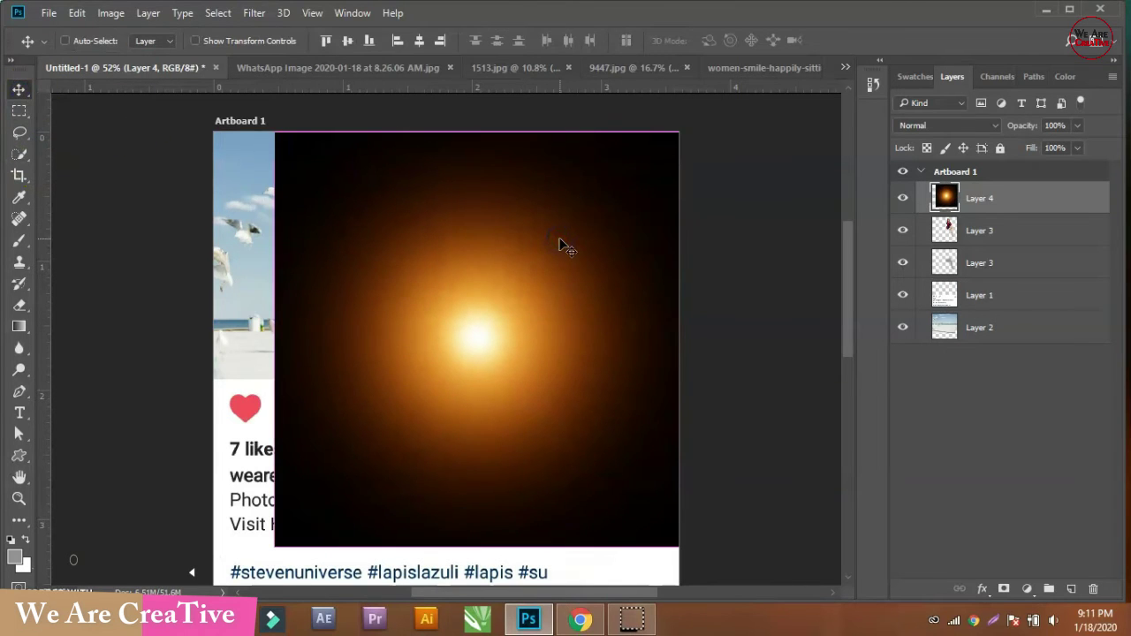
key("ctrl+t")
left_click_drag(685, 134, 595, 210)
mouse_move(525, 271)
left_mouse_down()
mouse_move(616, 194)
mouse_move(604, 194)
left_mouse_up()
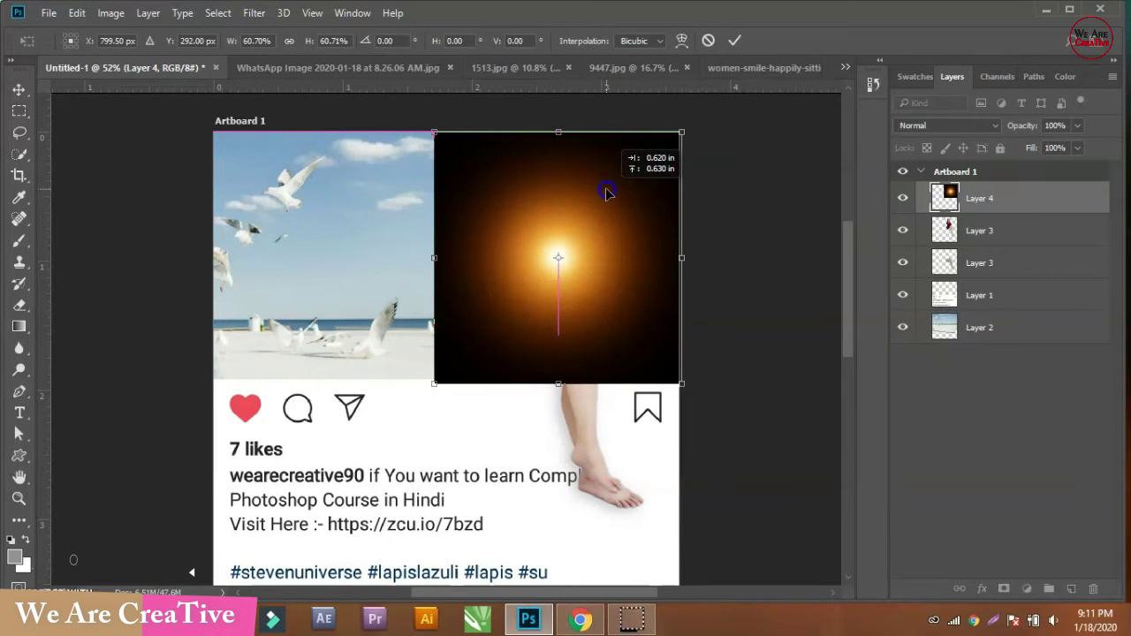
key("Return")
Step: Set the glow layer's blend mode to Overlay and move it up and right
left_click(631, 194)
left_click(560, 207)
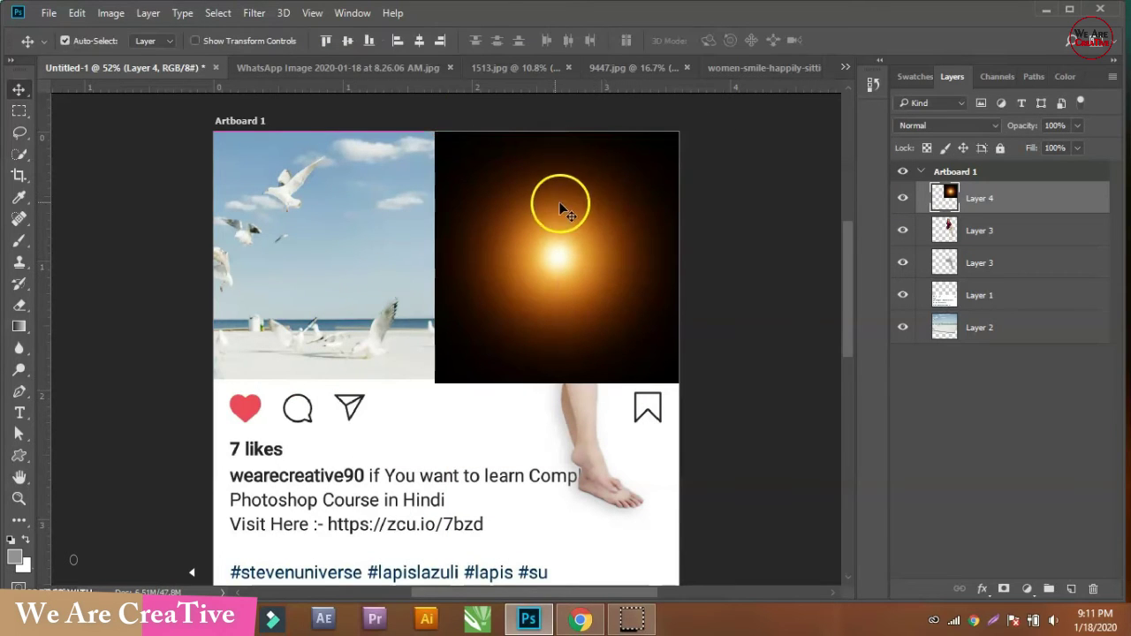
left_click(960, 104)
left_click(956, 107)
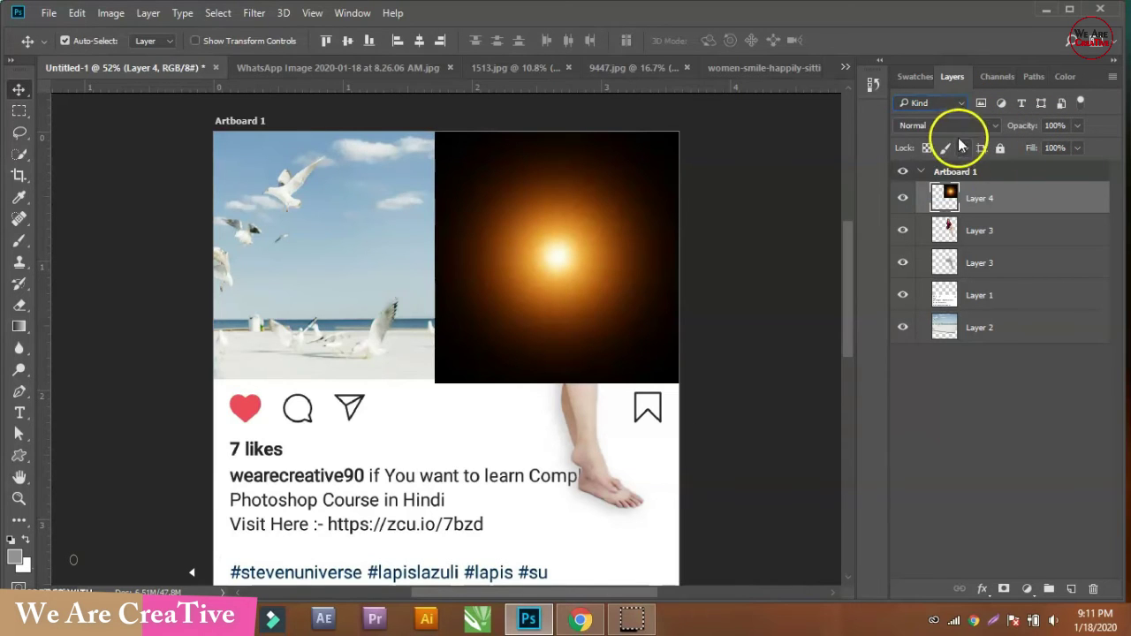
left_click(959, 125)
left_click(931, 289)
left_click(581, 229)
left_click_drag(586, 230, 644, 189)
Step: Switch Layer 4 from Overlay to Screen and fine-tune the sun glow's position
left_click(958, 135)
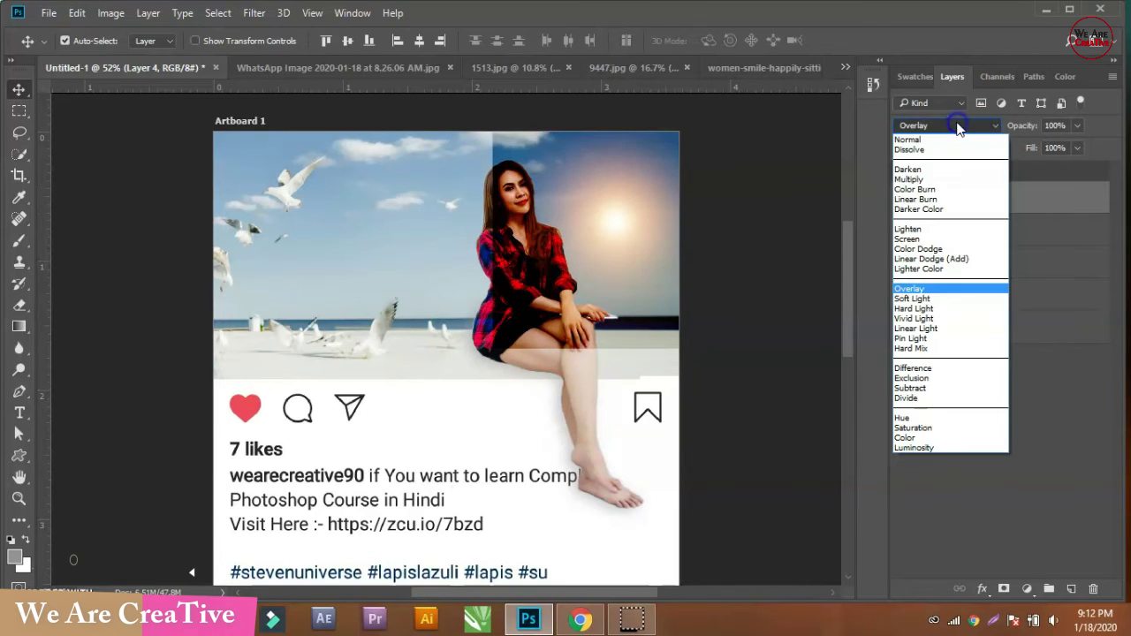
left_click(910, 240)
left_click_drag(604, 204, 614, 213)
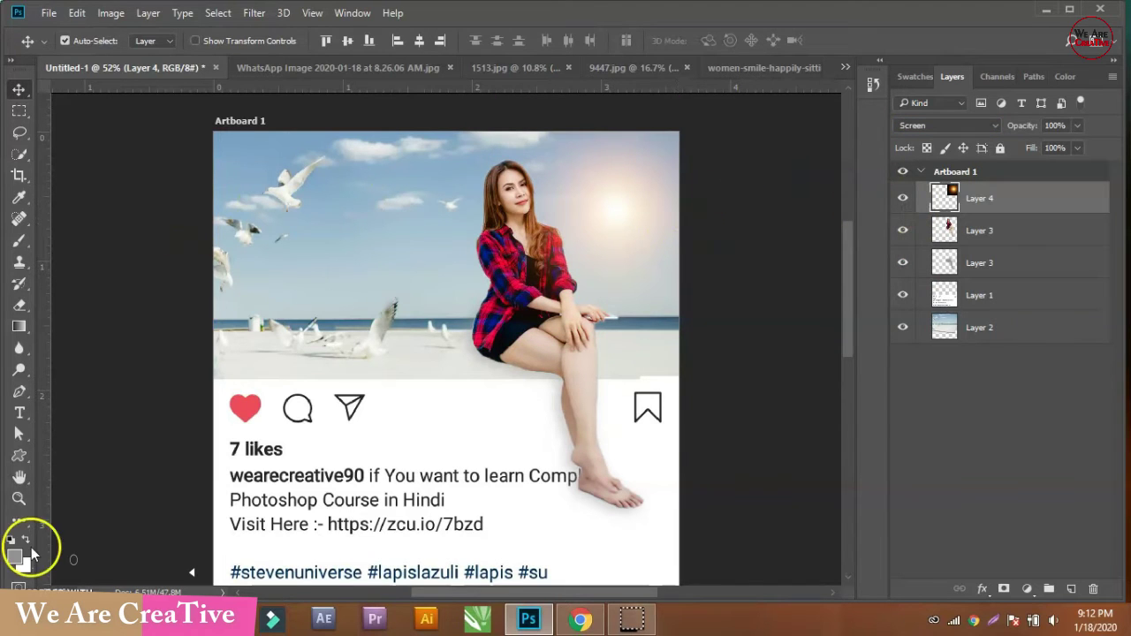
left_click(18, 240)
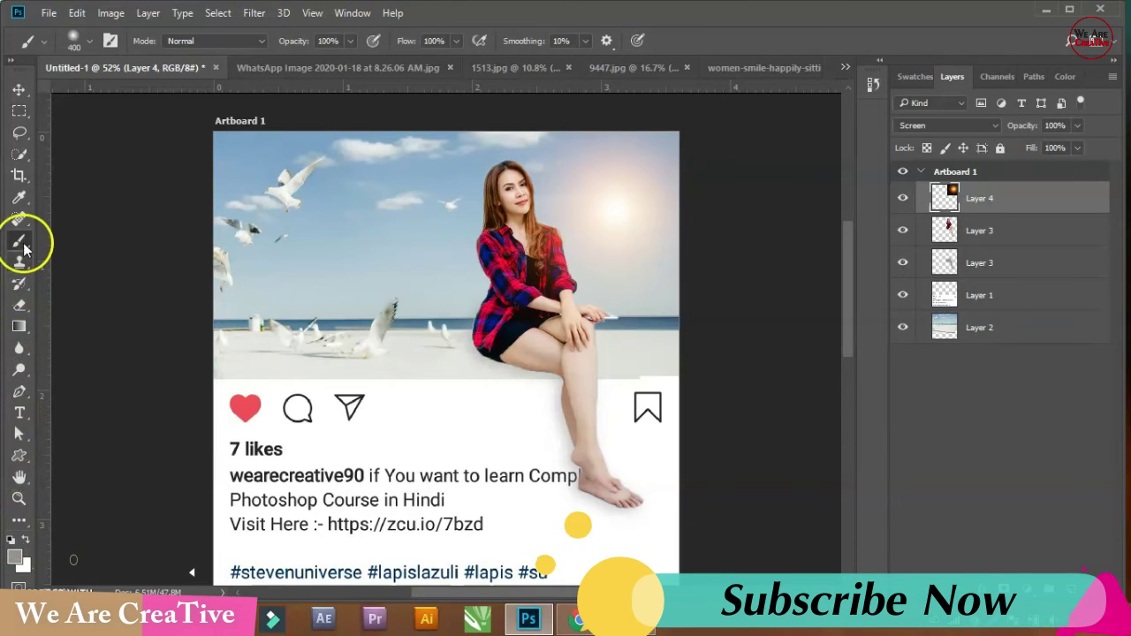
left_click(18, 197)
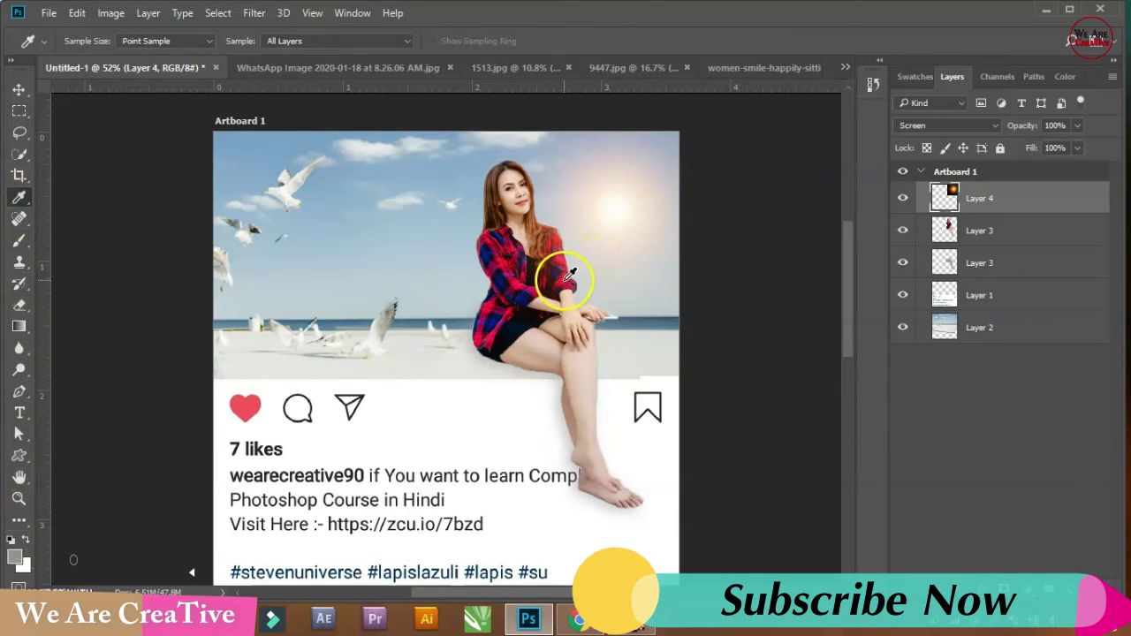
Step: Pick the pink-red painting colour ff004d and dab a soft brush over the sun
left_click(19, 240)
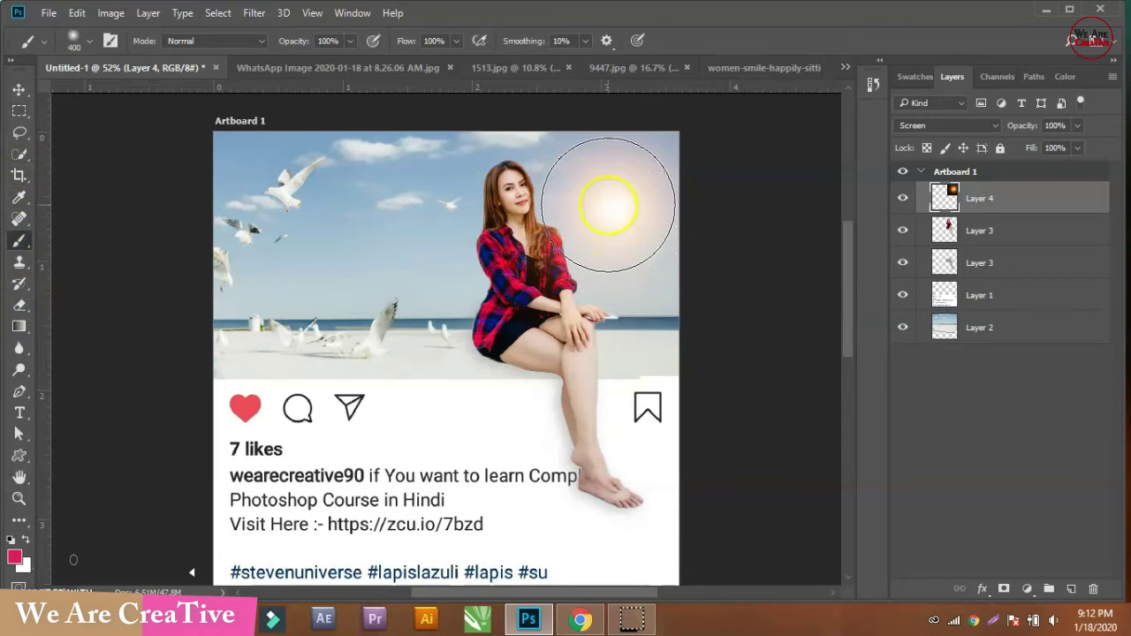
left_click_drag(607, 204, 612, 200)
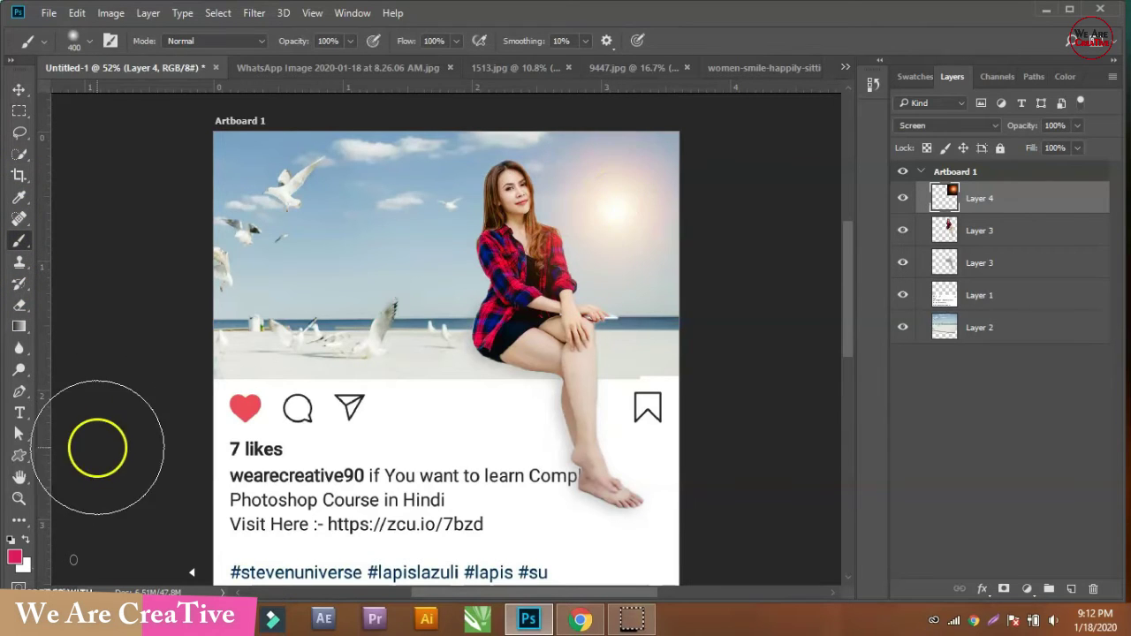
left_click(580, 300, "alt")
left_click_drag(677, 265, 840, 164)
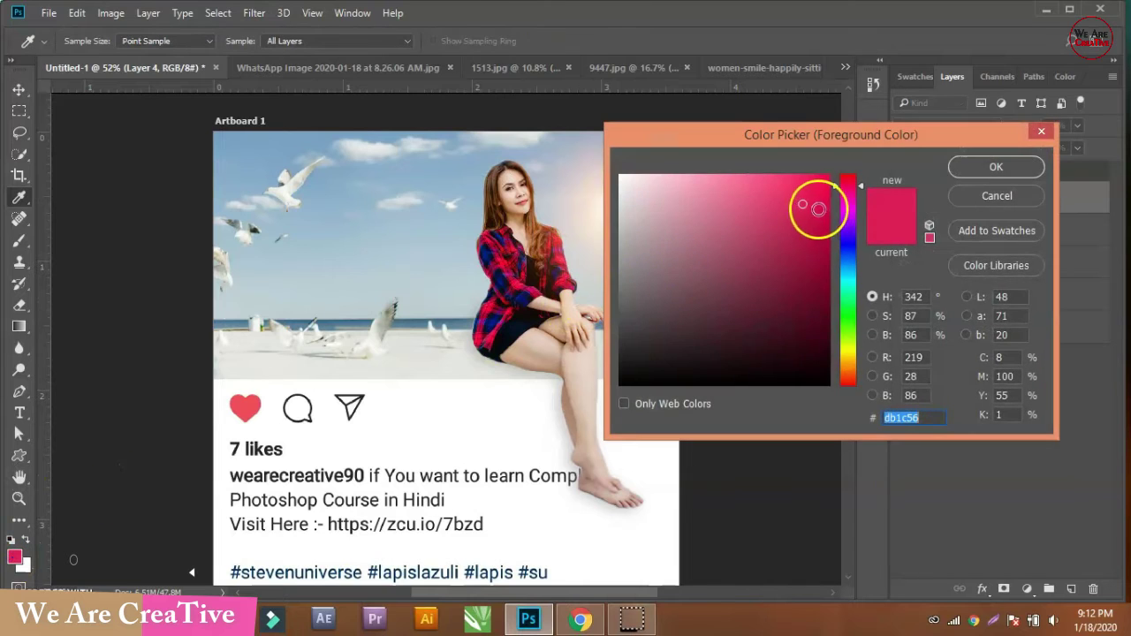
left_click(978, 166)
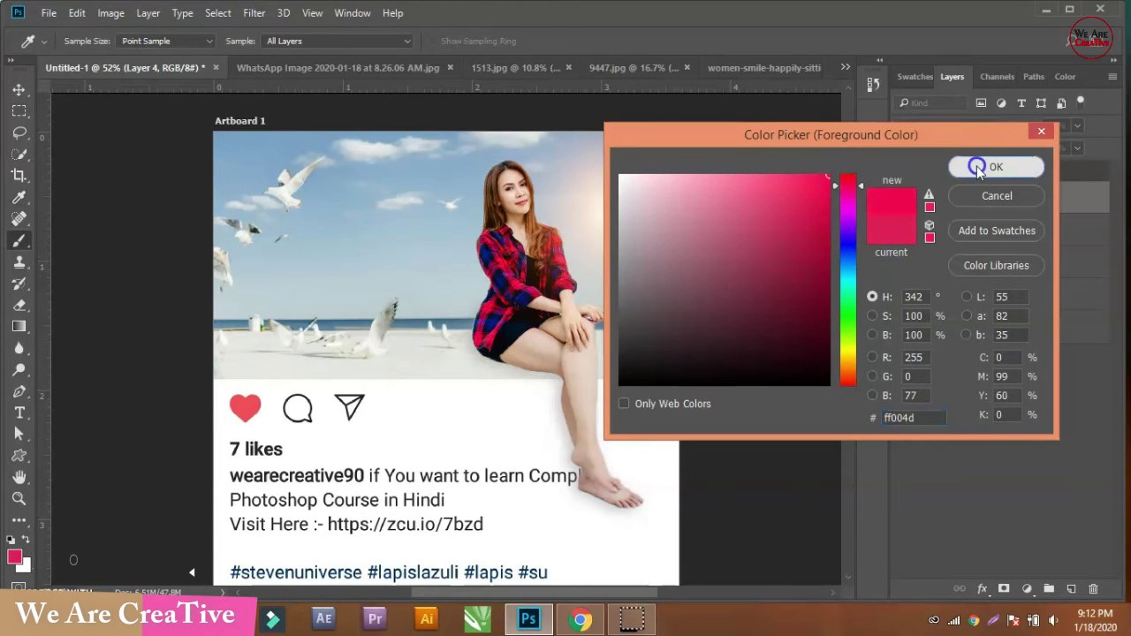
left_click(614, 206)
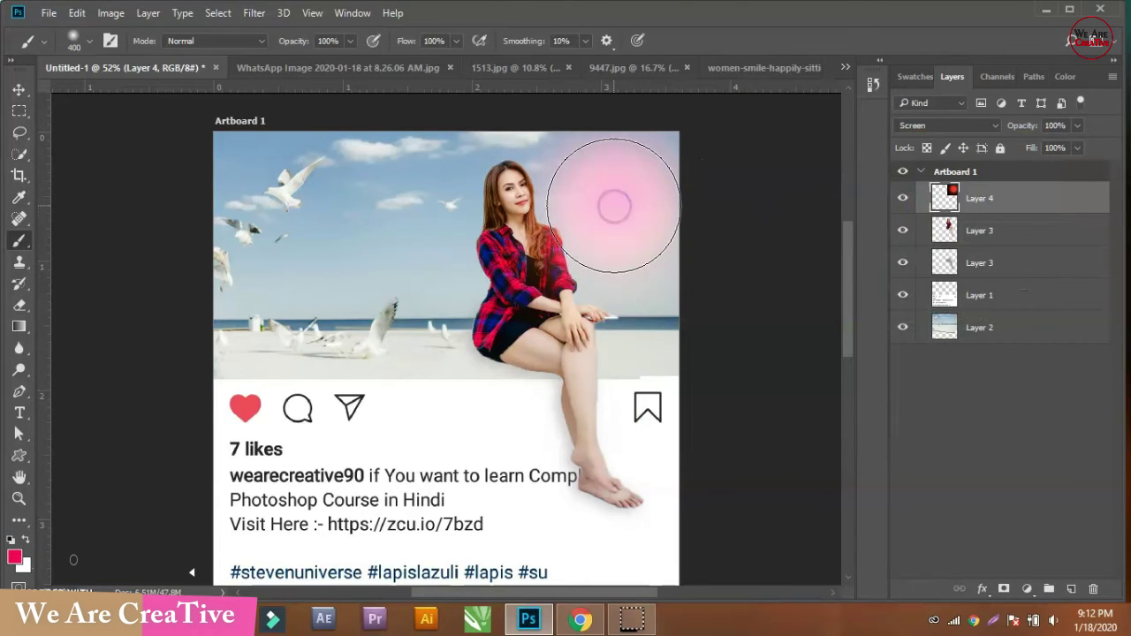
Step: Paint a soft pink dab on new Layer 5 over the sun, blended as Screen
left_click(997, 199)
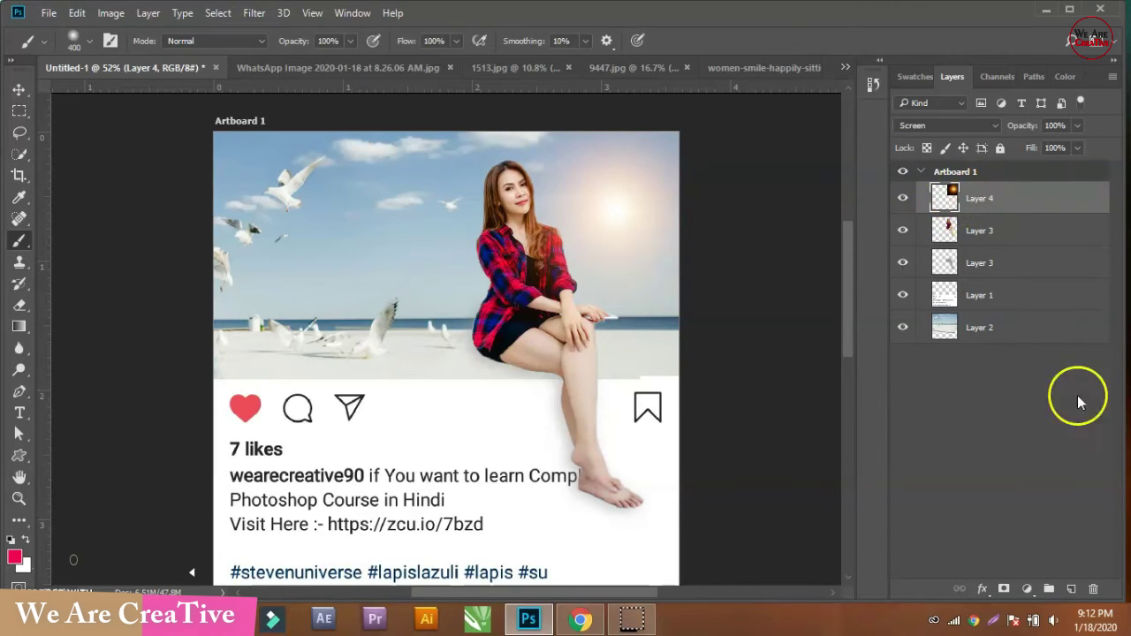
left_click(1071, 589)
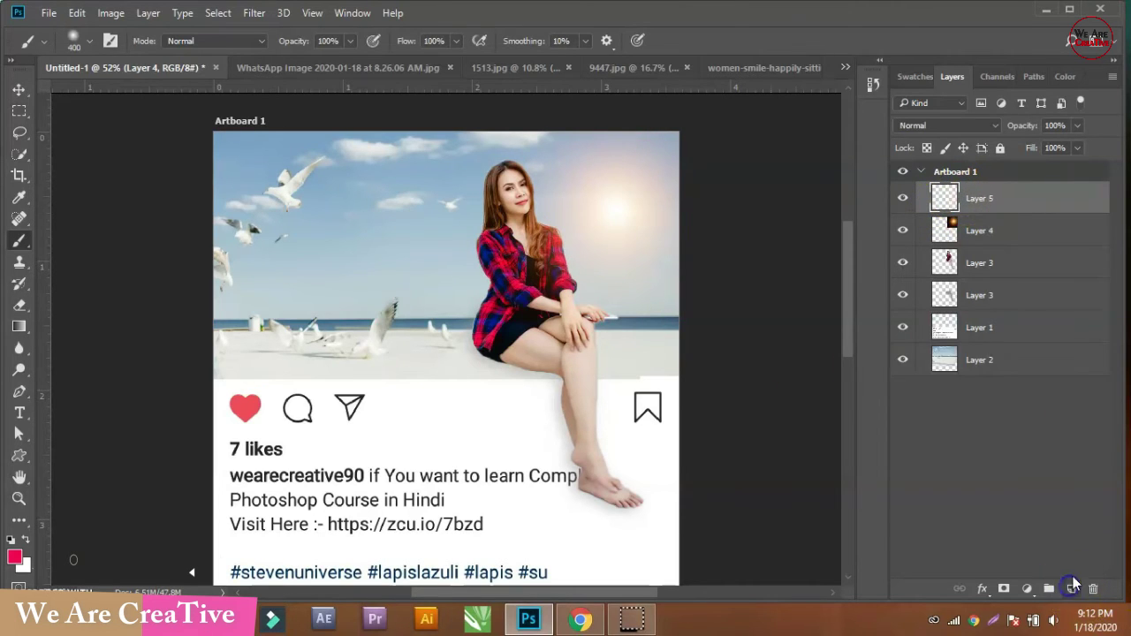
left_click(611, 196)
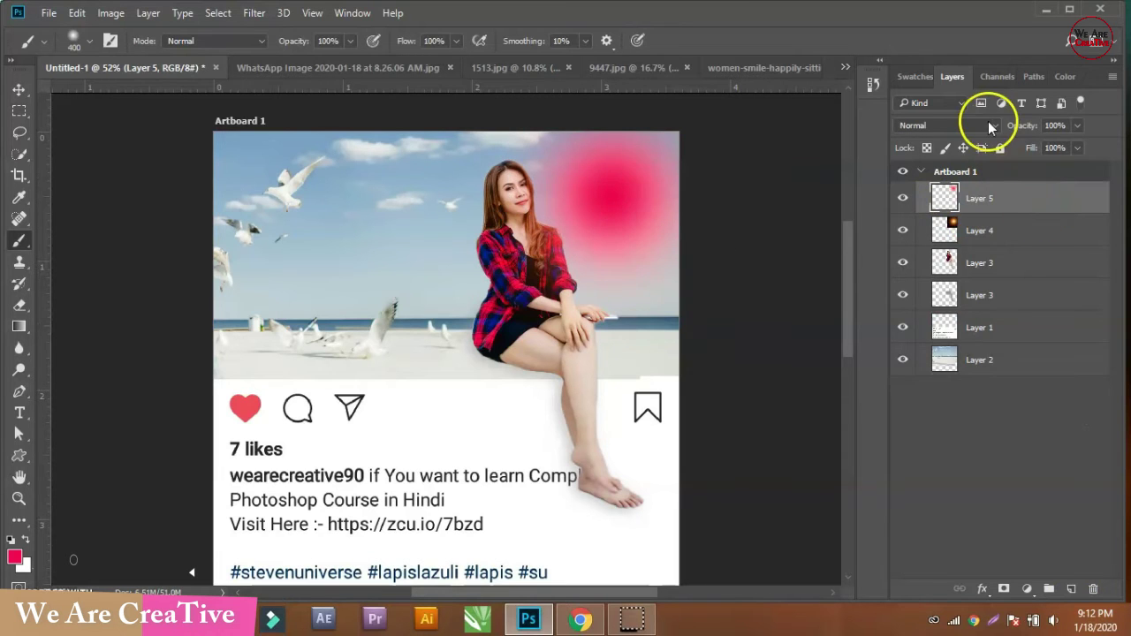
left_click(988, 125)
left_click(941, 238)
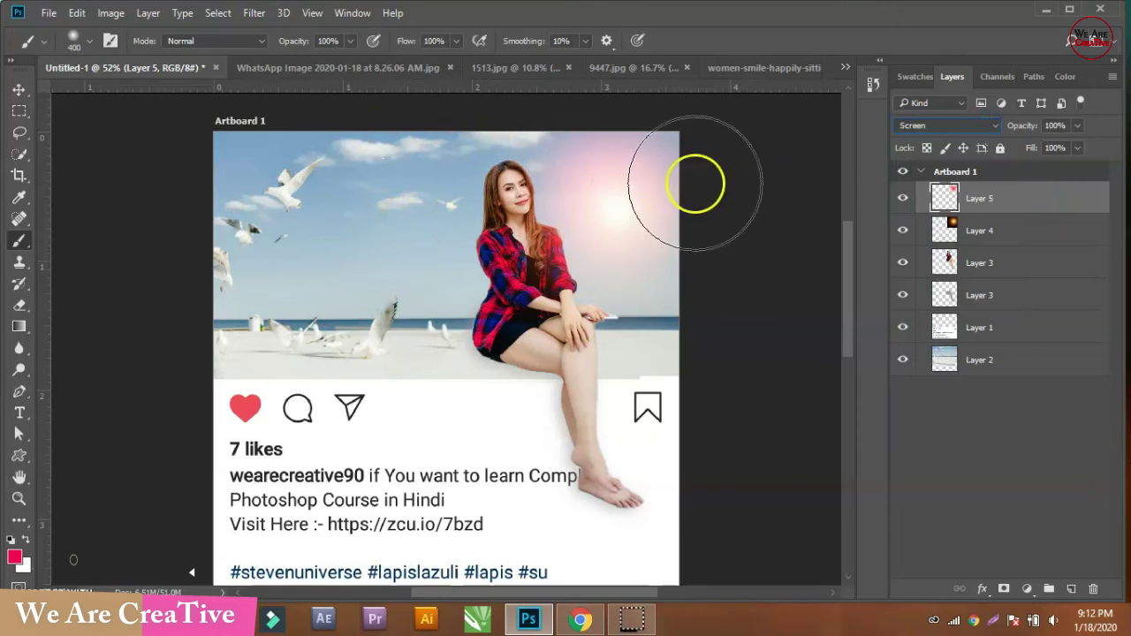
left_click(18, 90)
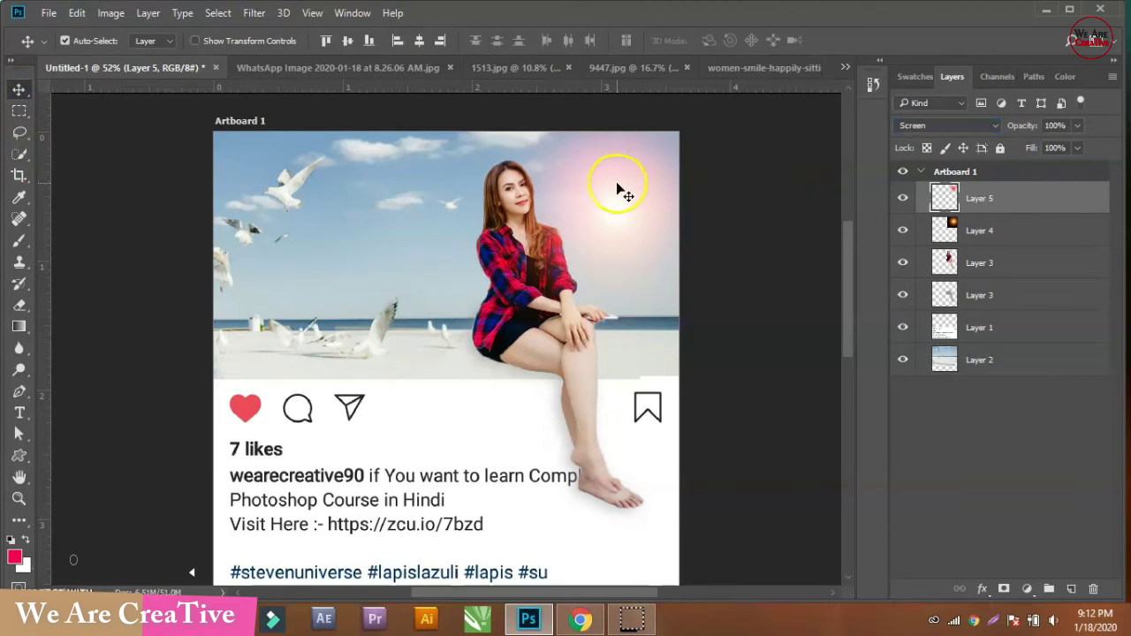
Step: Select Layers 4 and 5 together, enlarge them to about 110%, and nudge them right
left_click(991, 227, "shift")
left_click_drag(669, 203, 642, 198)
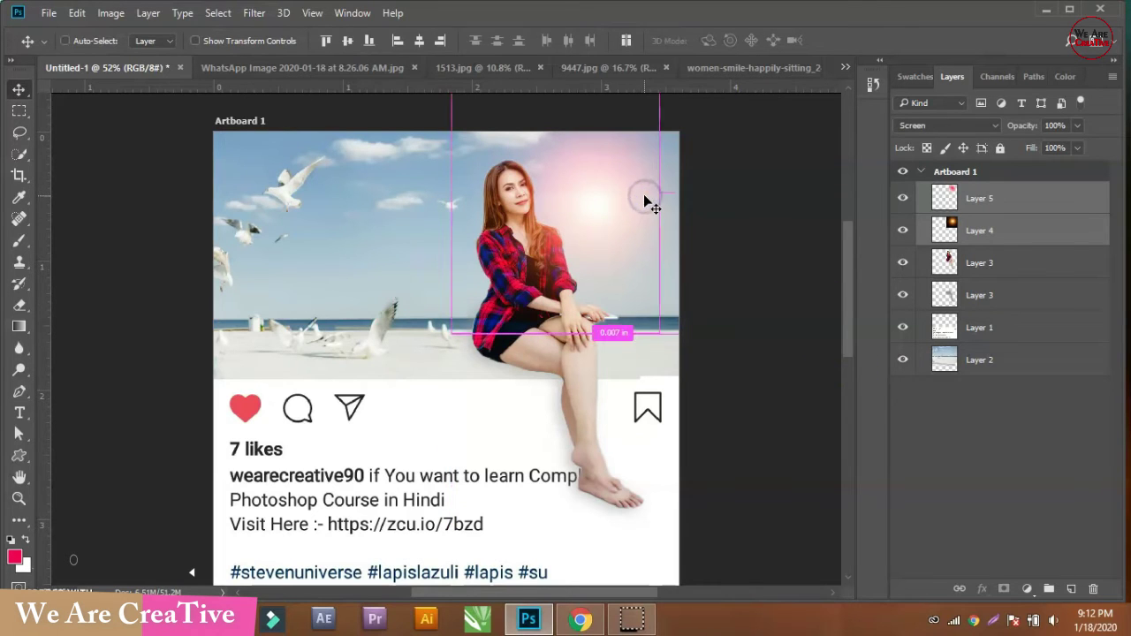
key("ctrl+t")
left_click_drag(719, 332, 732, 347)
left_click_drag(643, 202, 649, 200)
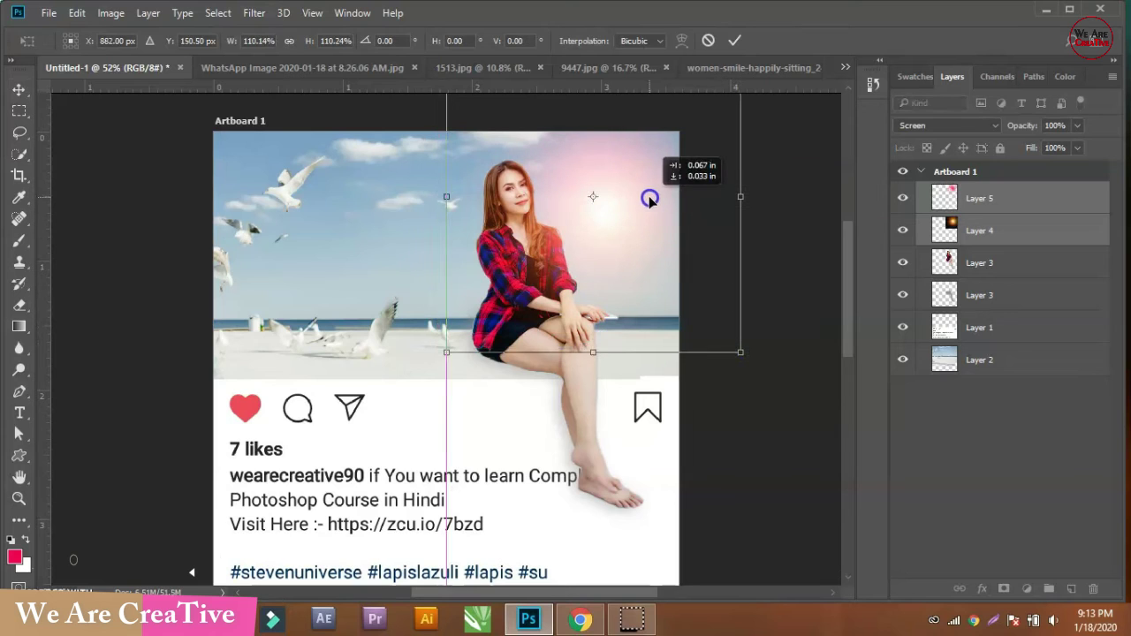
key("Return")
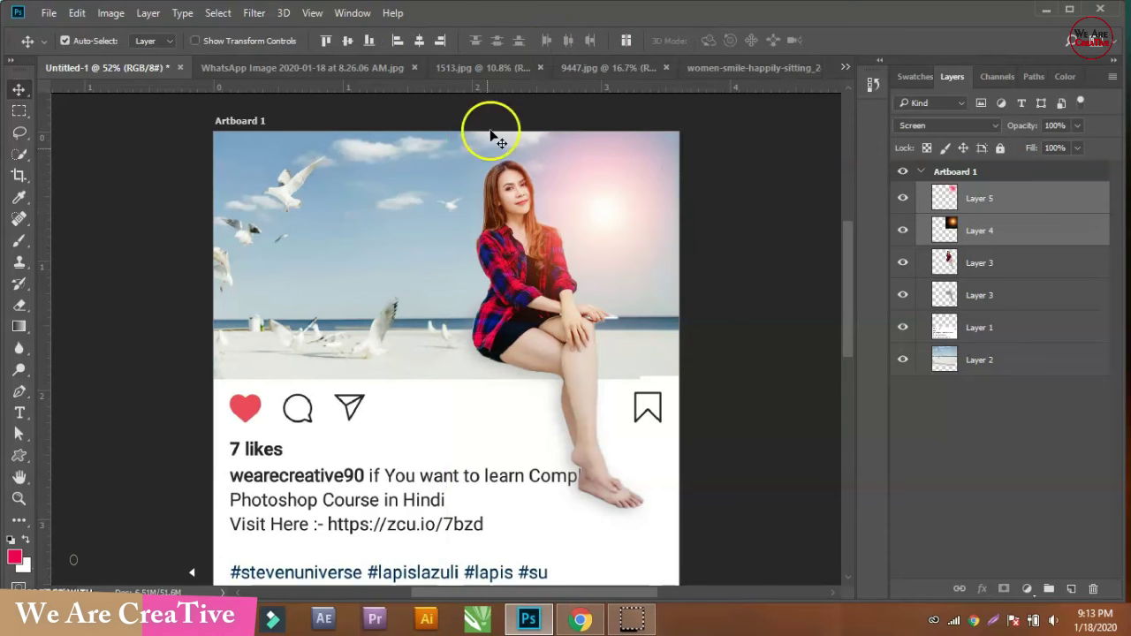
scroll(533, 300, "down", 1)
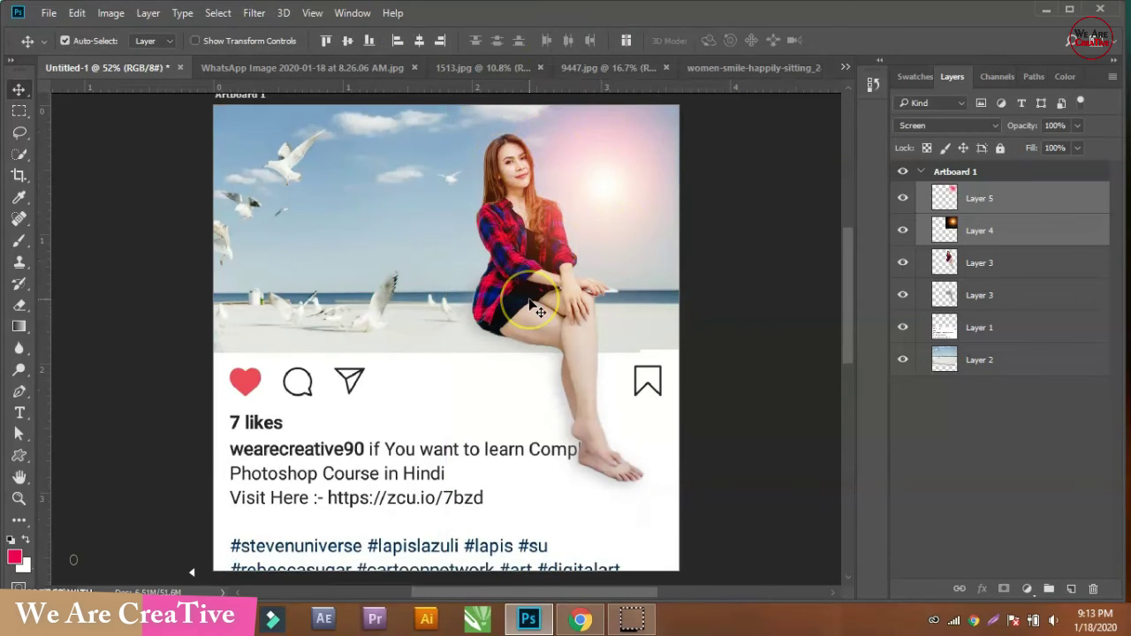
scroll(533, 305, "up", 1)
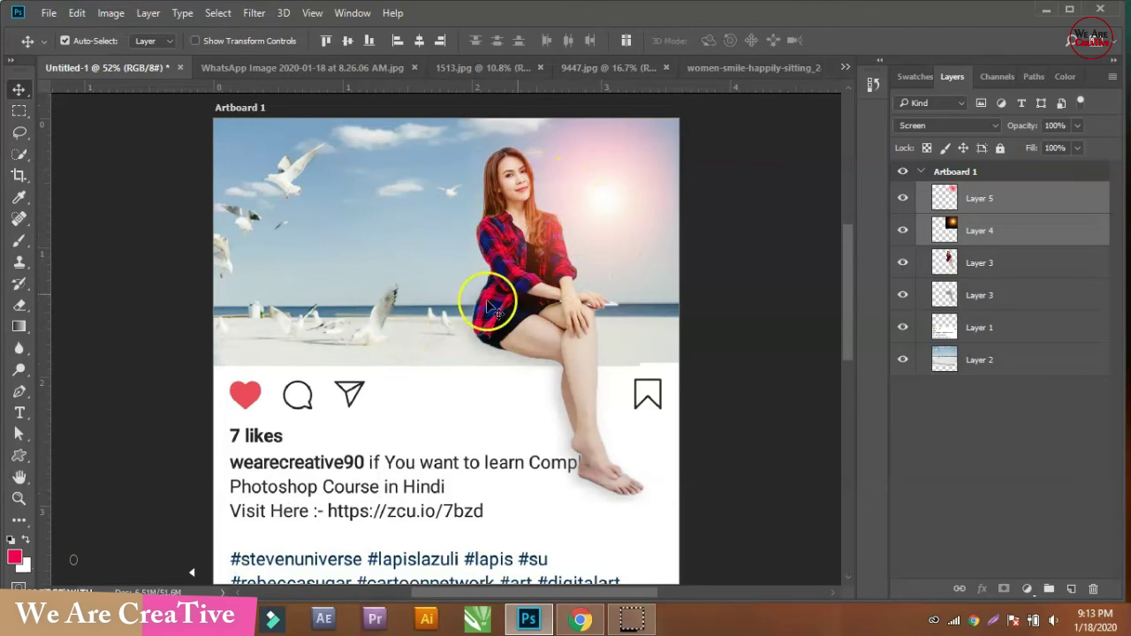
Step: Save the mockup as JPEG file 980 at Maximum quality 12
left_click(49, 13)
left_click(78, 198)
left_click(207, 304)
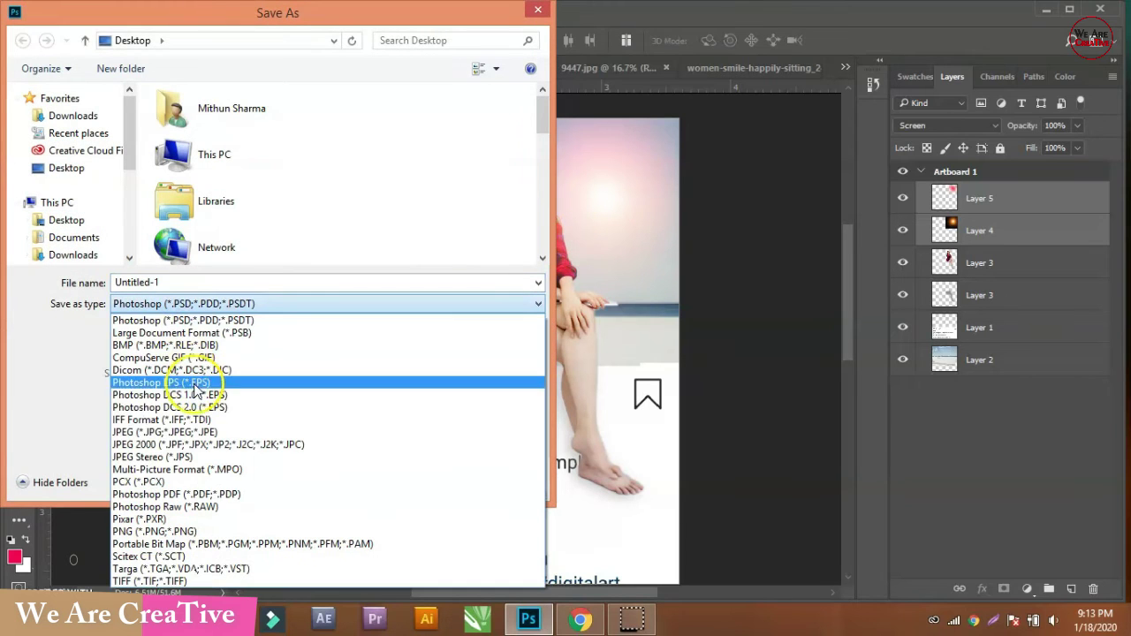
left_click(202, 431)
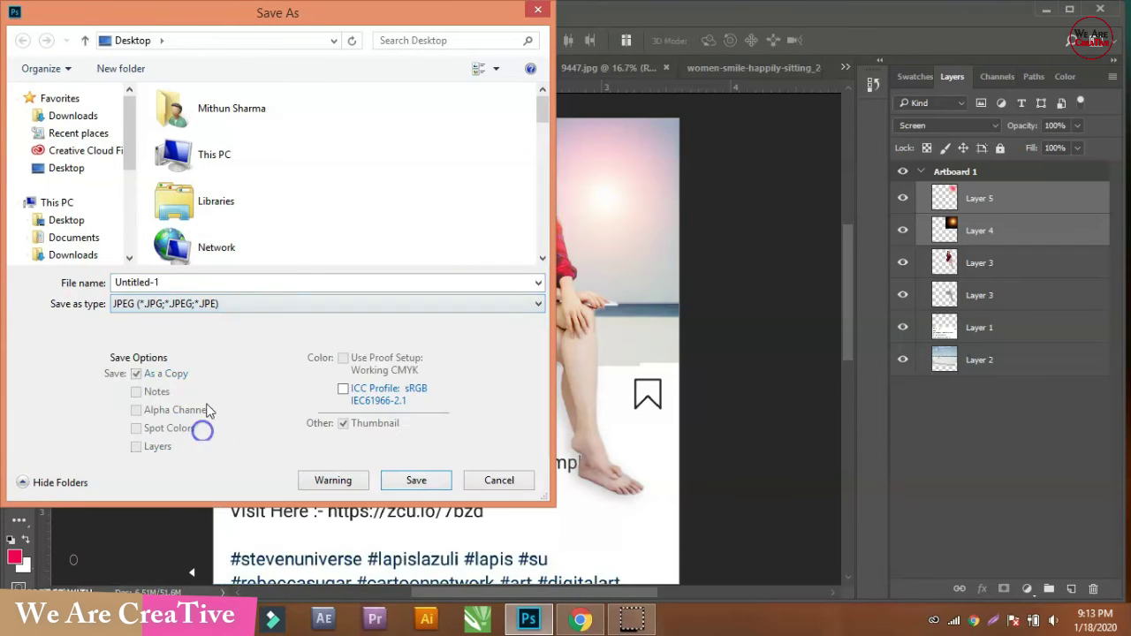
left_click(190, 283)
type("980")
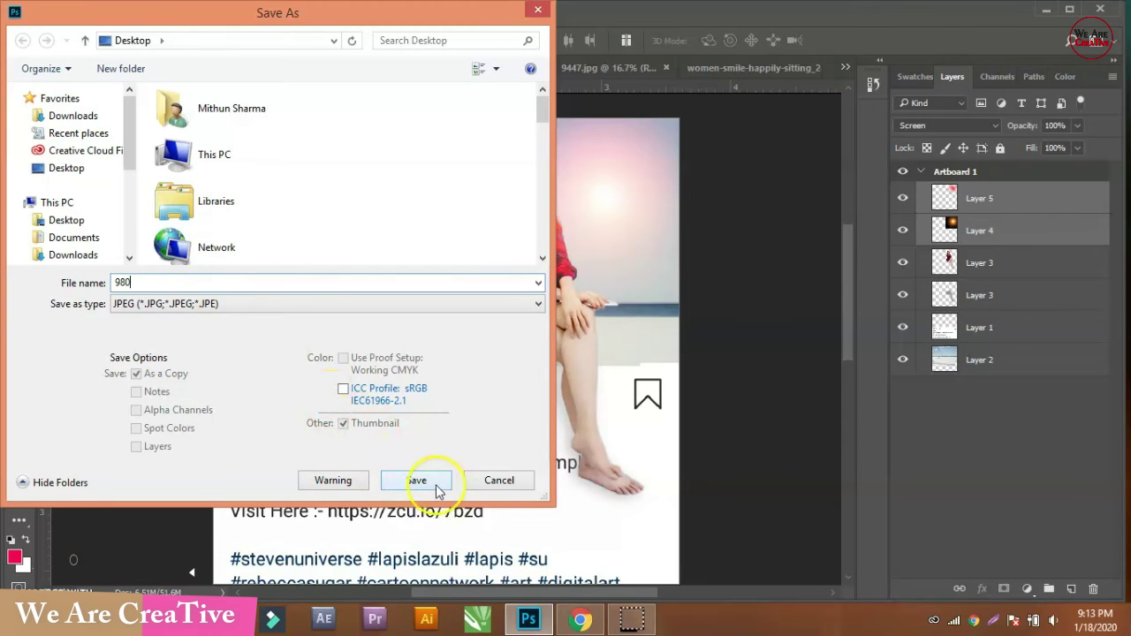
left_click(425, 488)
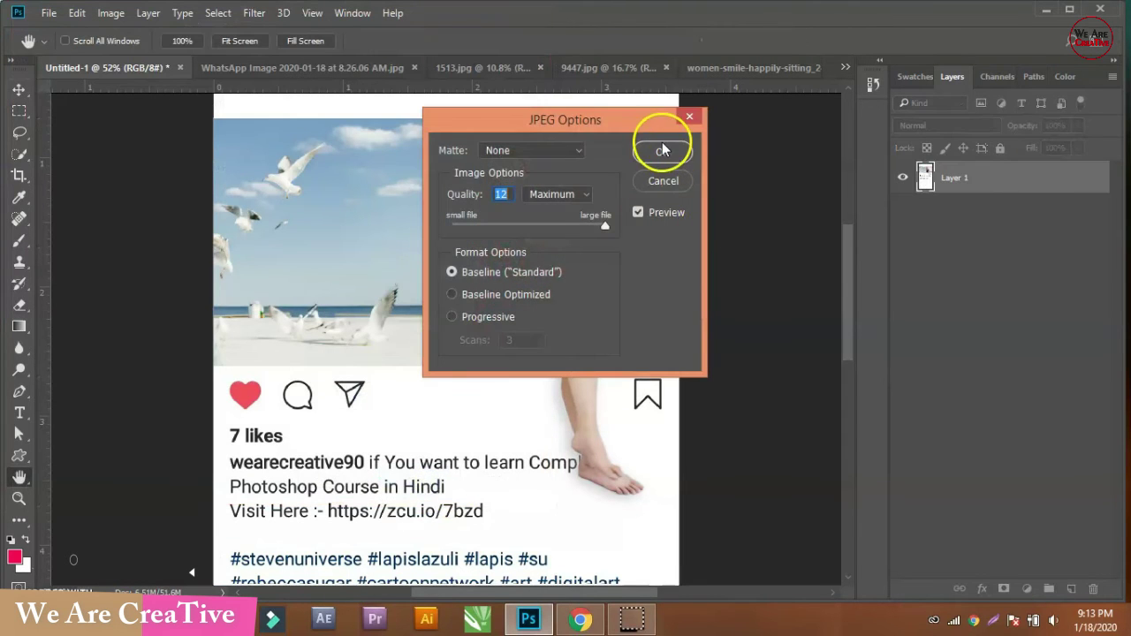
left_click(662, 151)
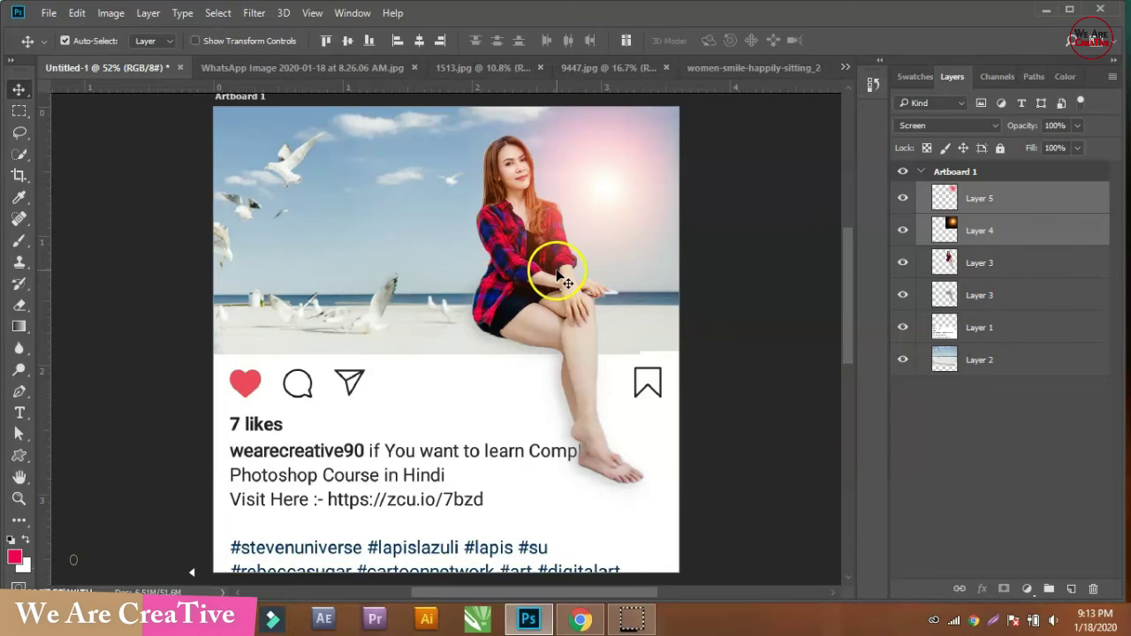
Step: Delete the sun glow, woman, shadow and beach photo layers, leaving only Layer 1
left_click(1036, 207)
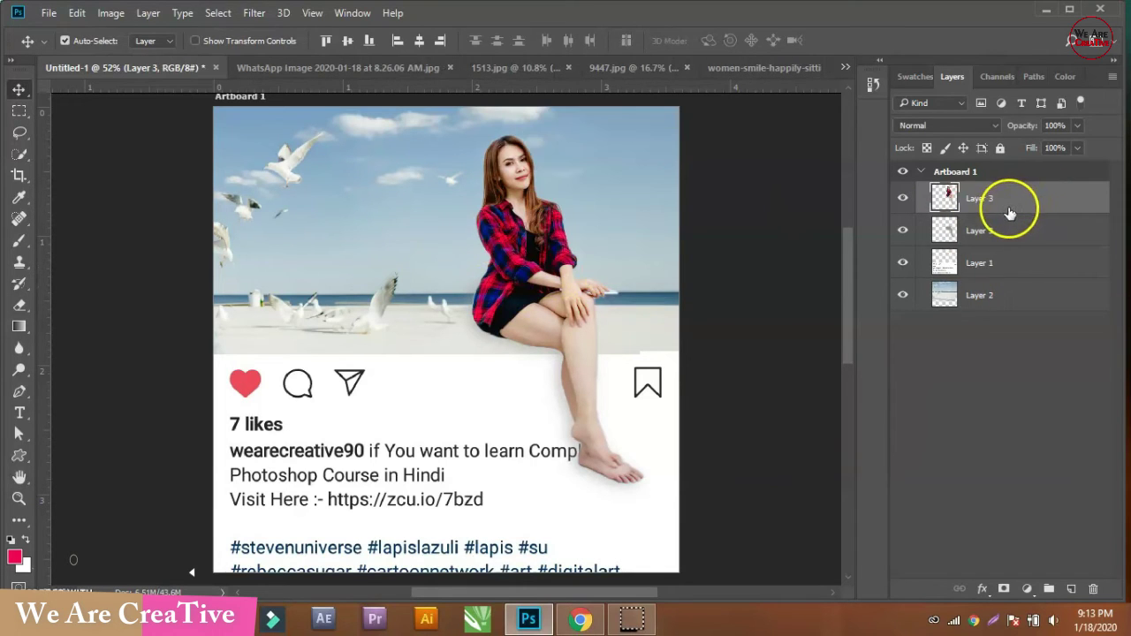
key("Delete")
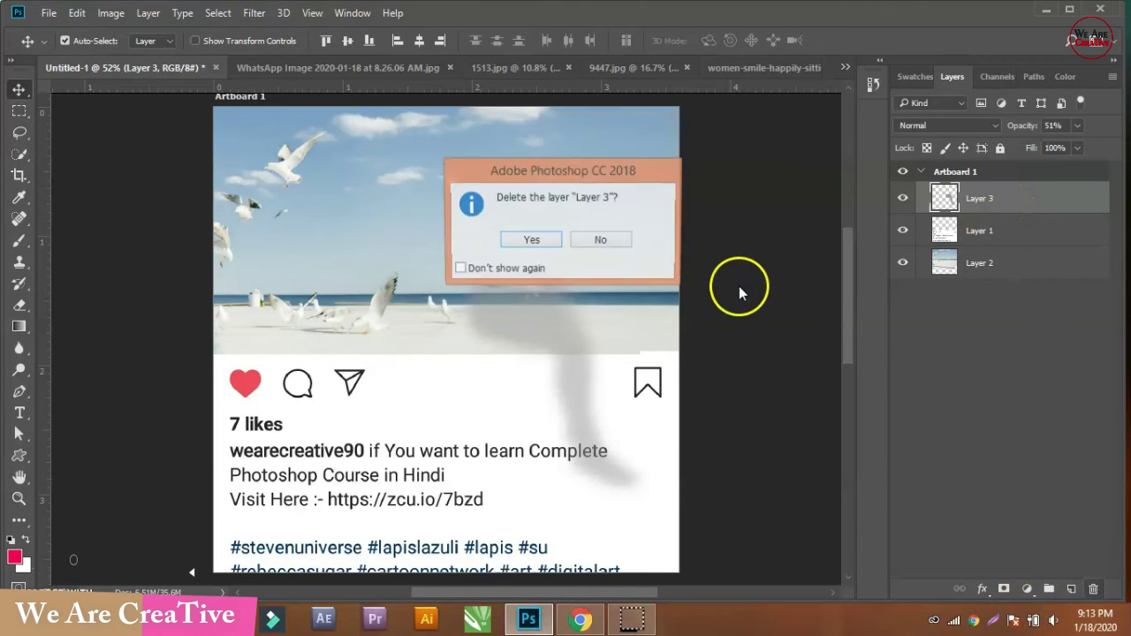
left_click(525, 239)
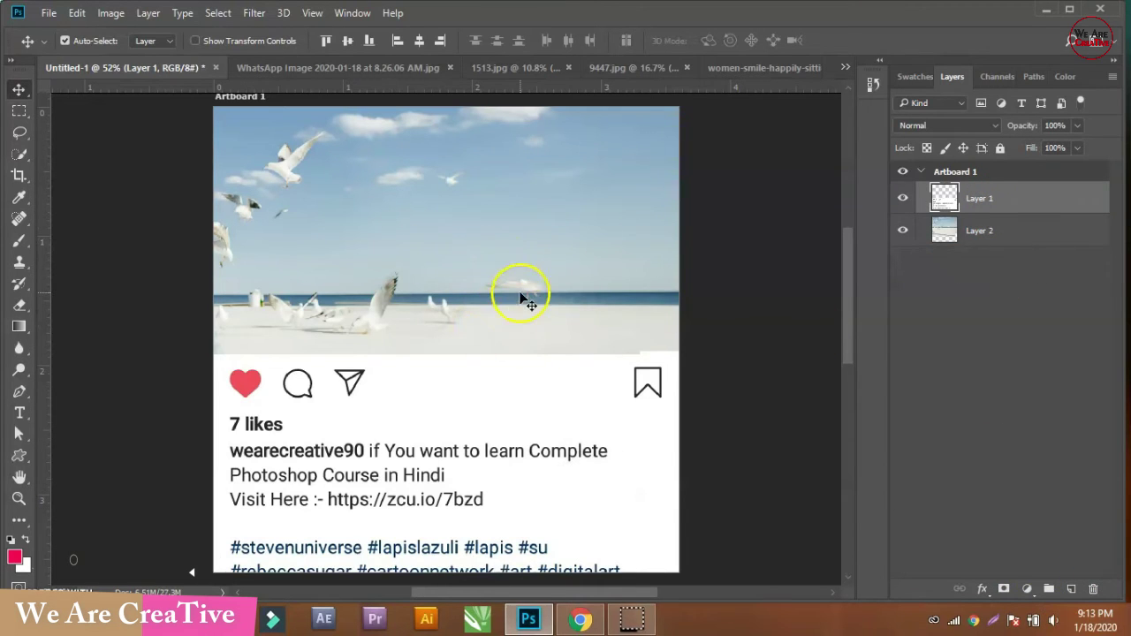
left_click(521, 297)
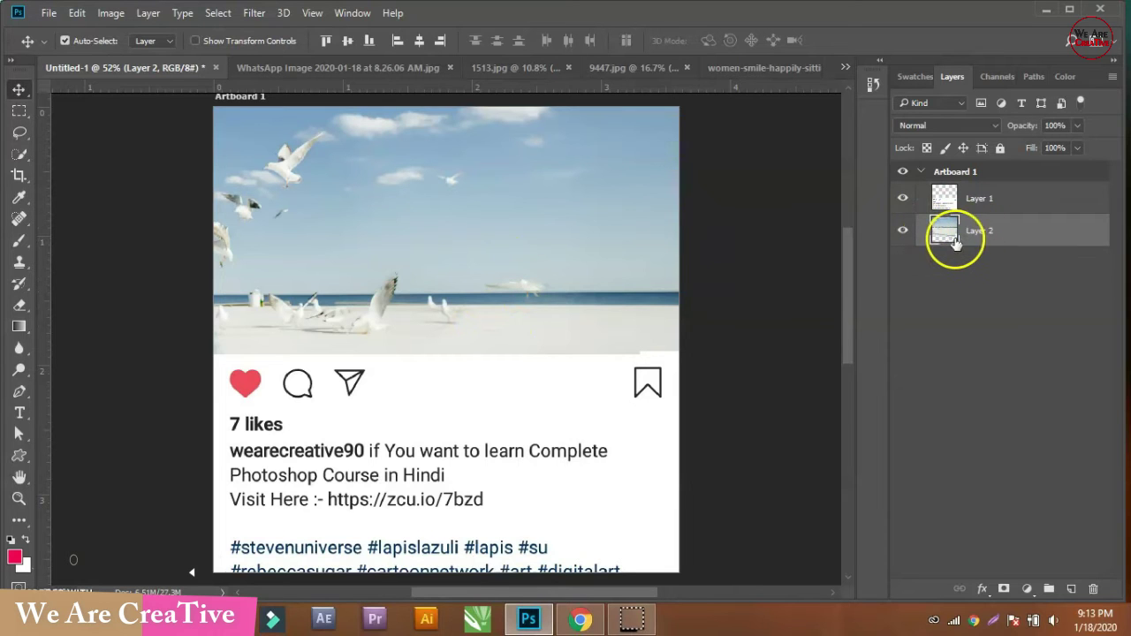
key("Delete")
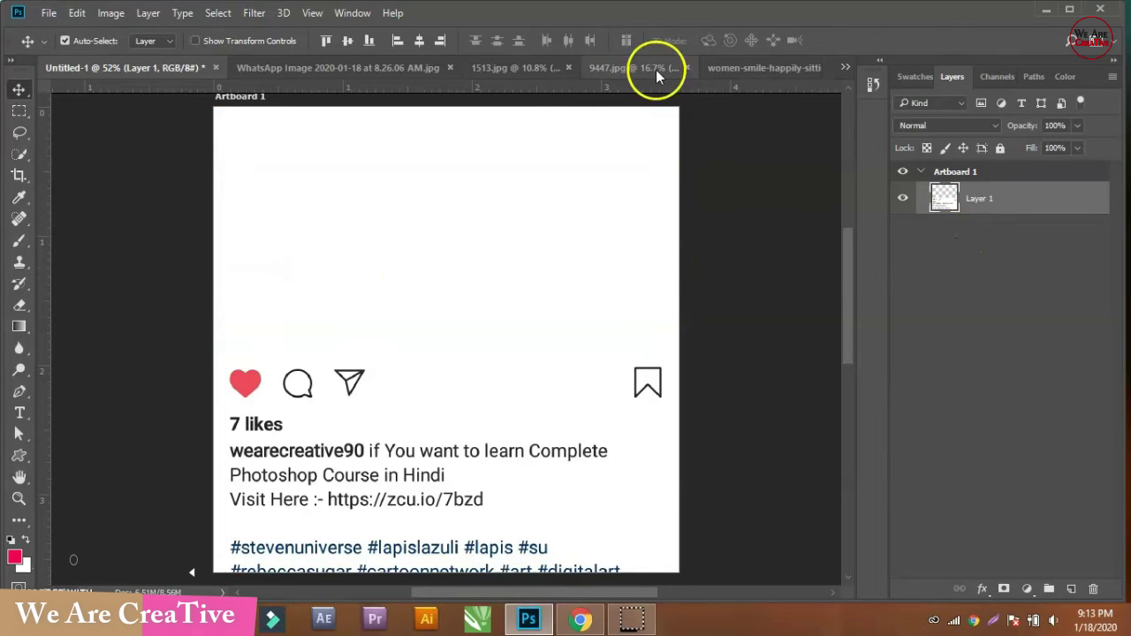
Step: Switch through the document tabs to the sitting-woman photo
left_click(655, 69)
left_click(736, 70)
left_click(846, 66)
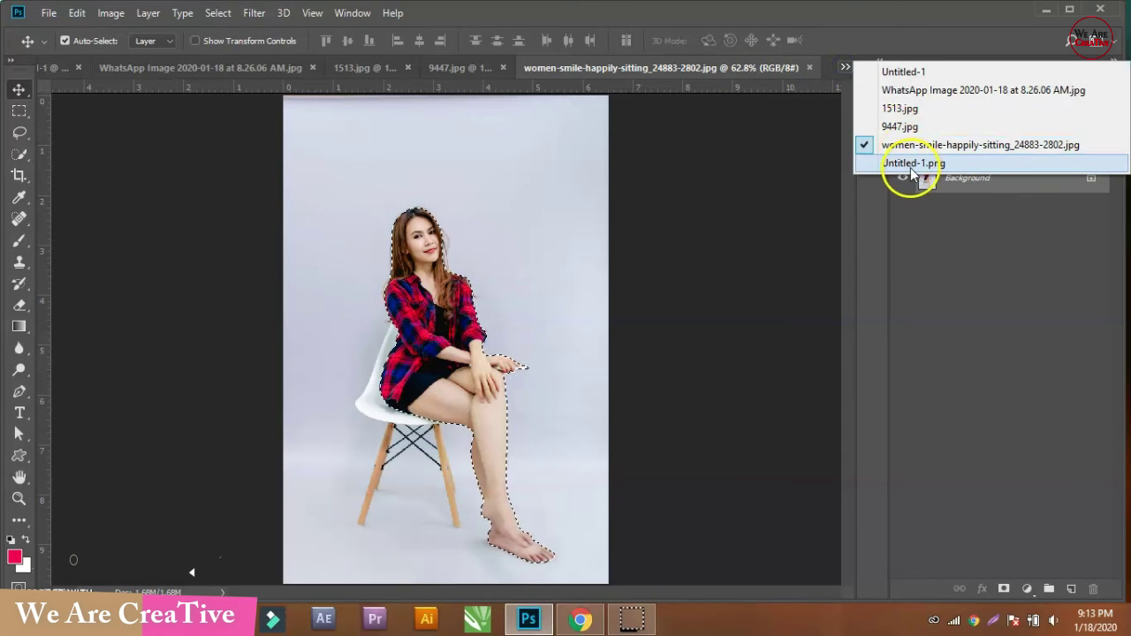
Step: In Untitled-1.png, hide the orange glow, show the Mega Sales banner, and select it all
left_click(910, 166)
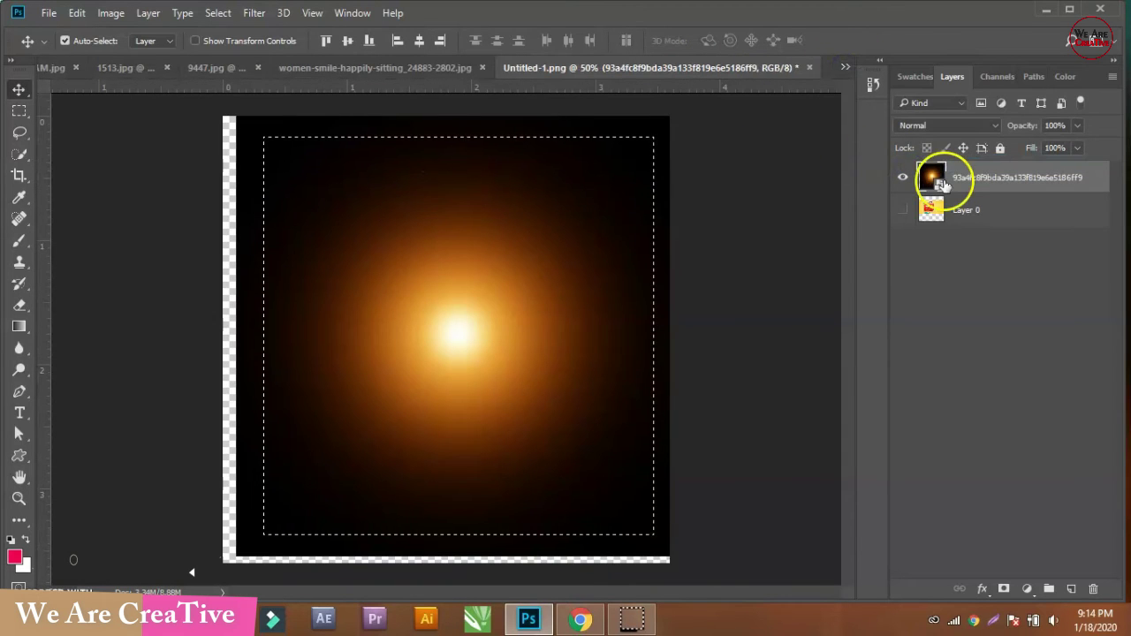
key("ctrl+d")
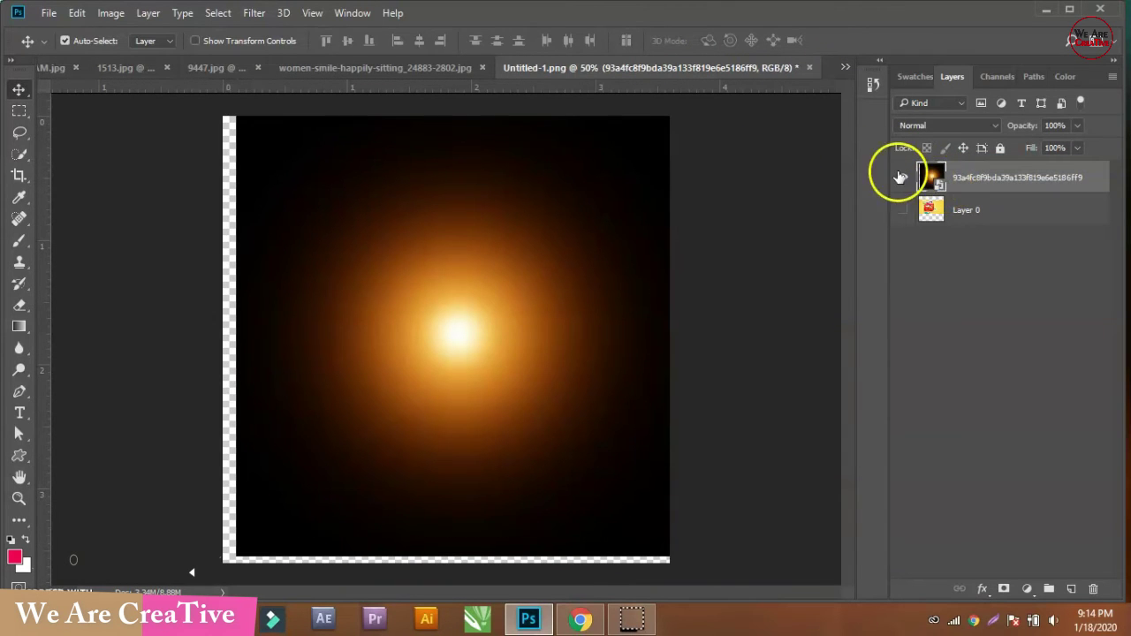
left_click(901, 177)
left_click(902, 210)
left_click(521, 249)
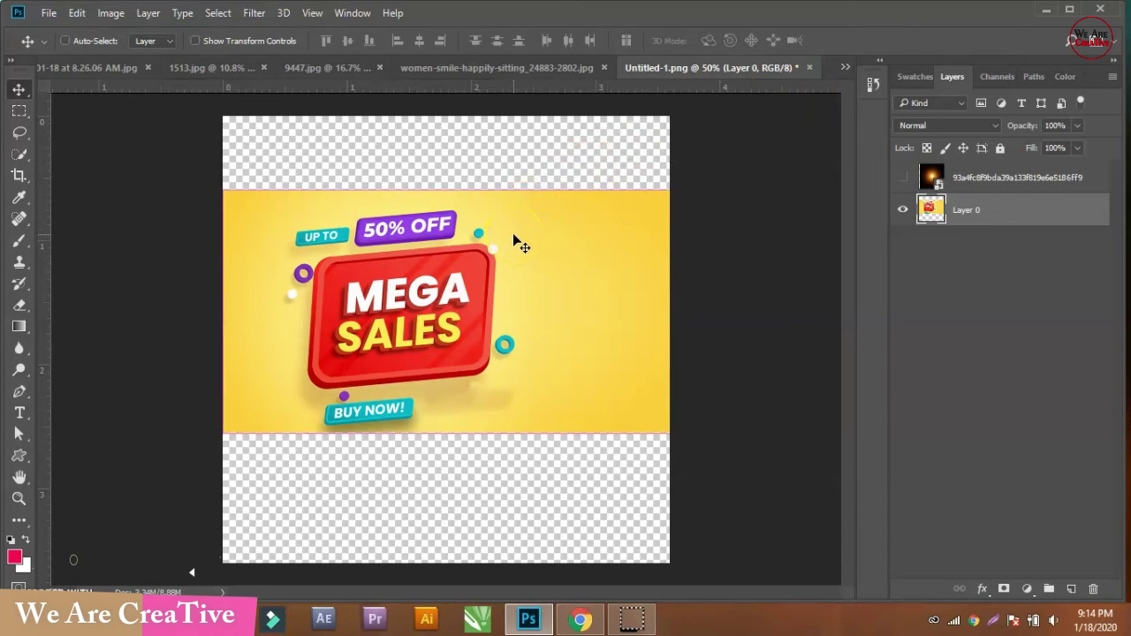
key("ctrl")
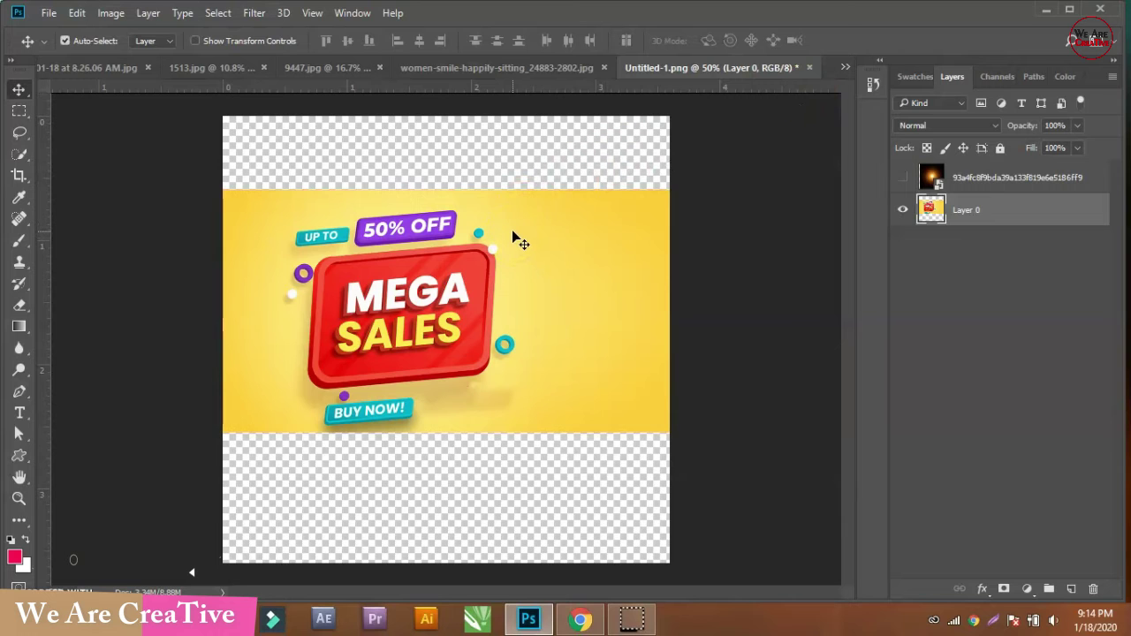
key("ctrl+a")
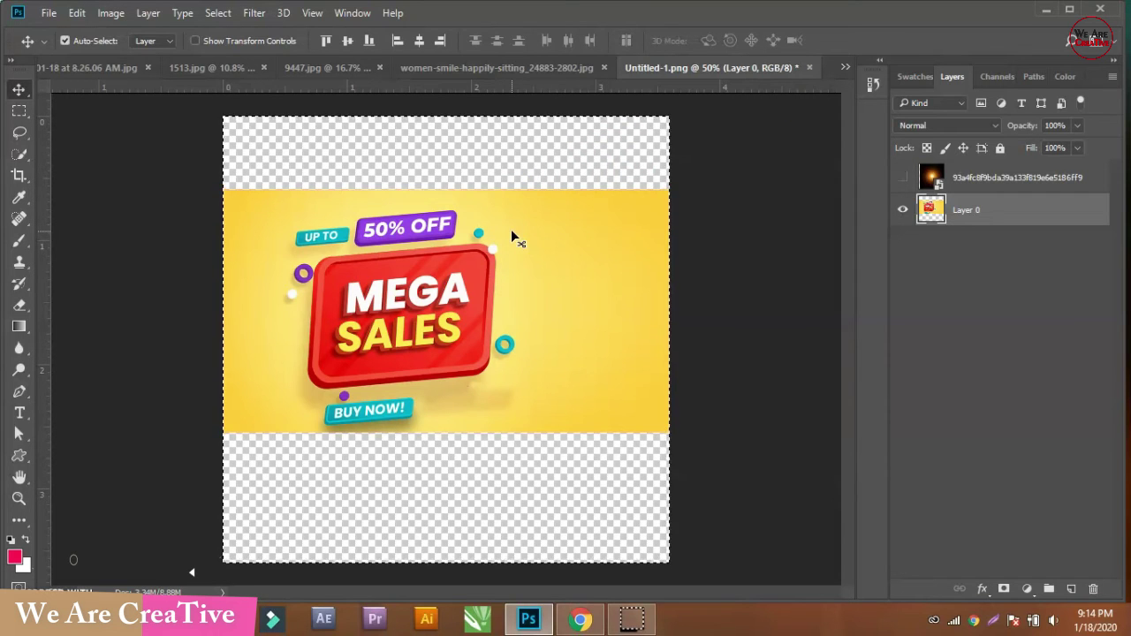
Step: Close the WhatsApp screenshot and women-smile photo, then return to Untitled-1
left_click(85, 67)
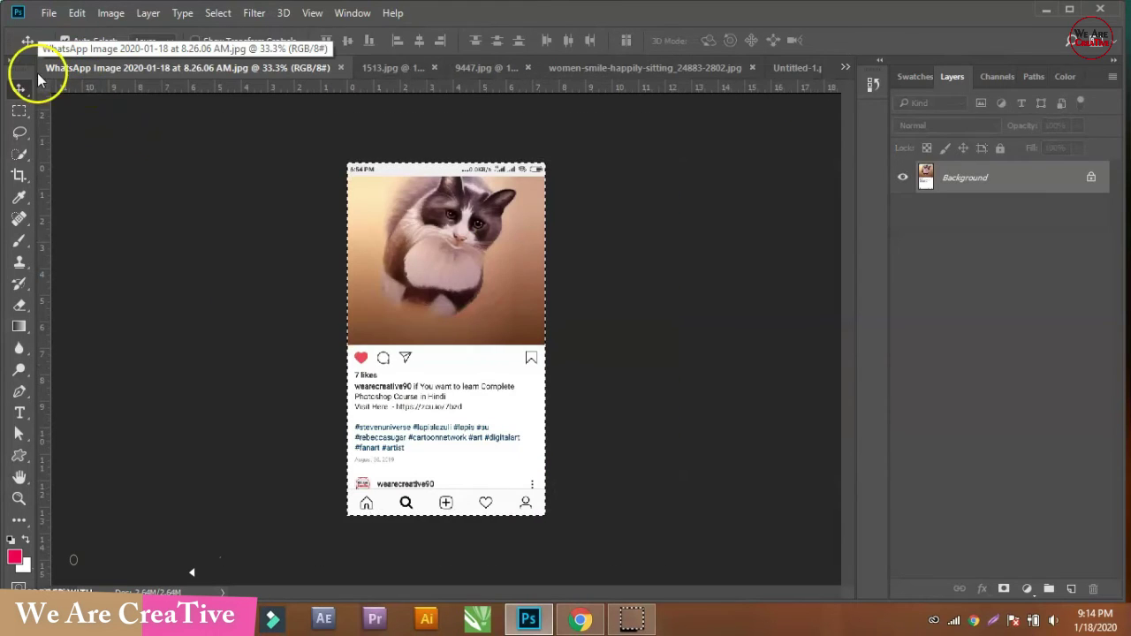
left_click(340, 68)
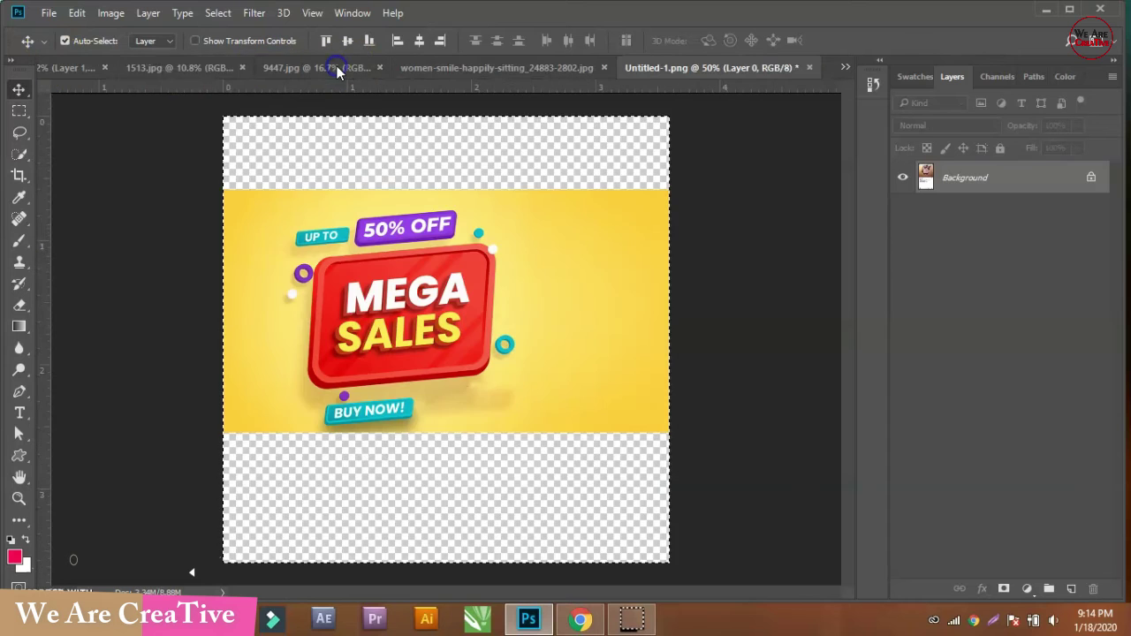
left_click(552, 64)
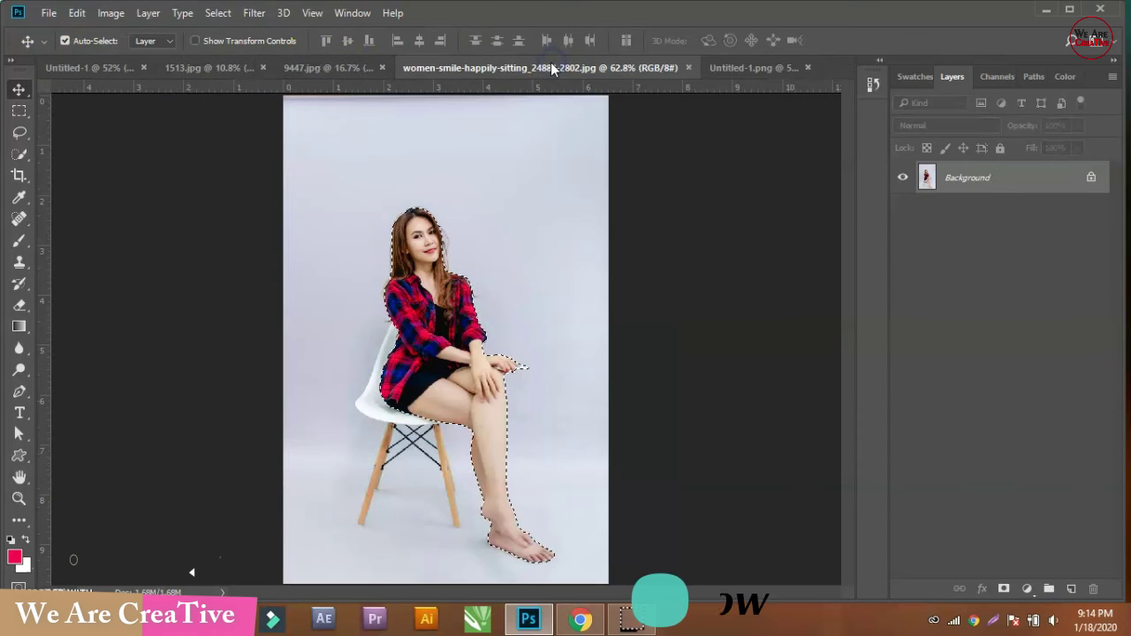
left_click(688, 68)
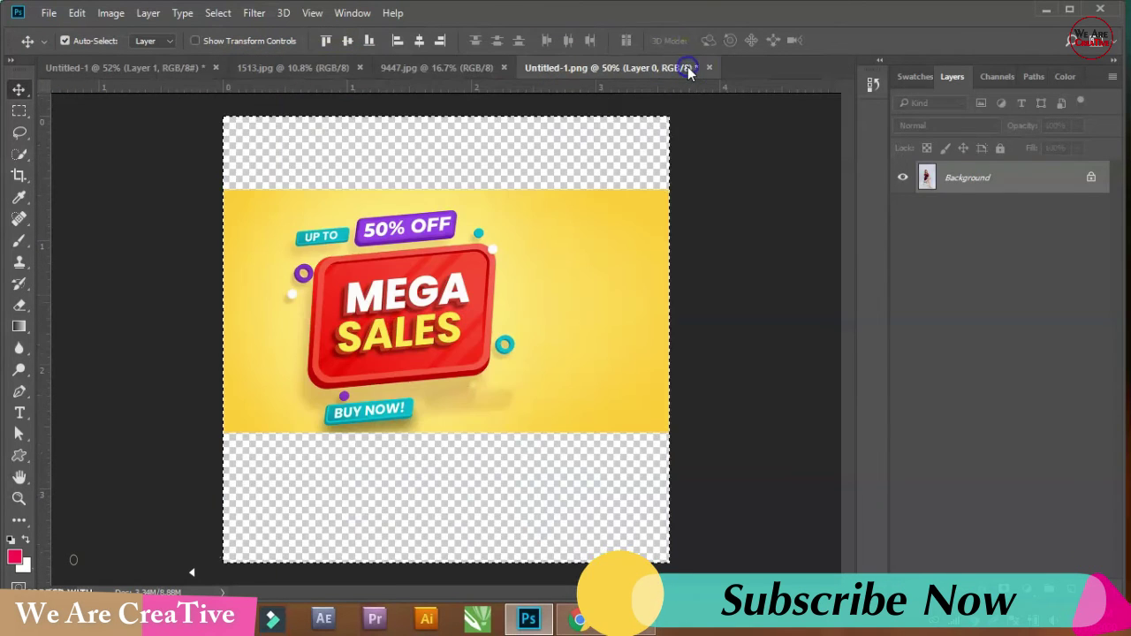
left_click(466, 71)
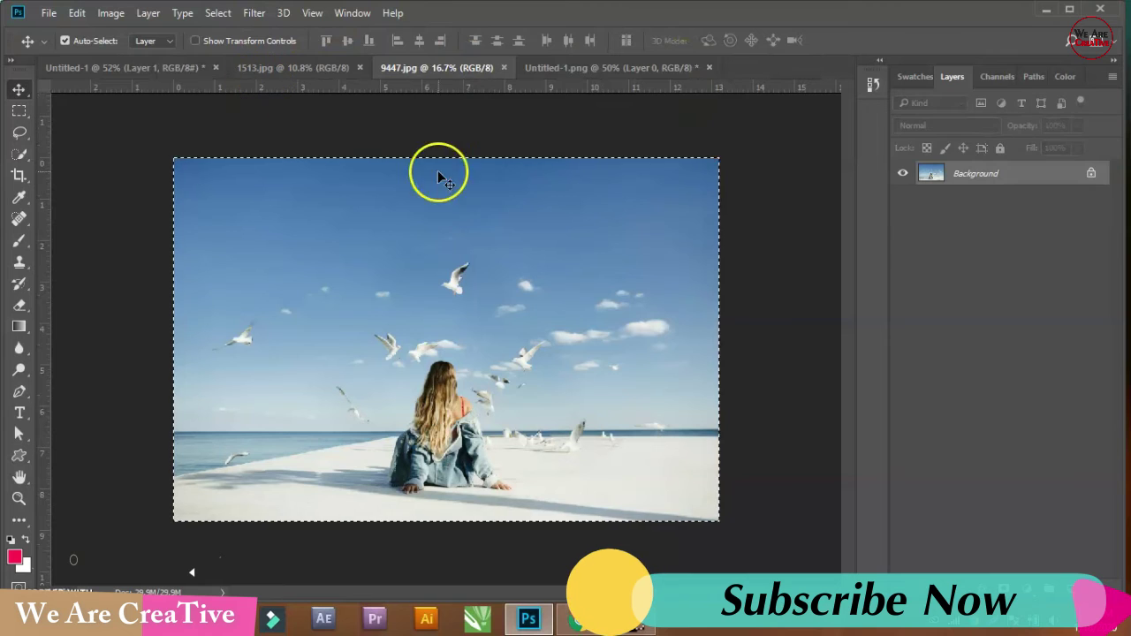
left_click(77, 71)
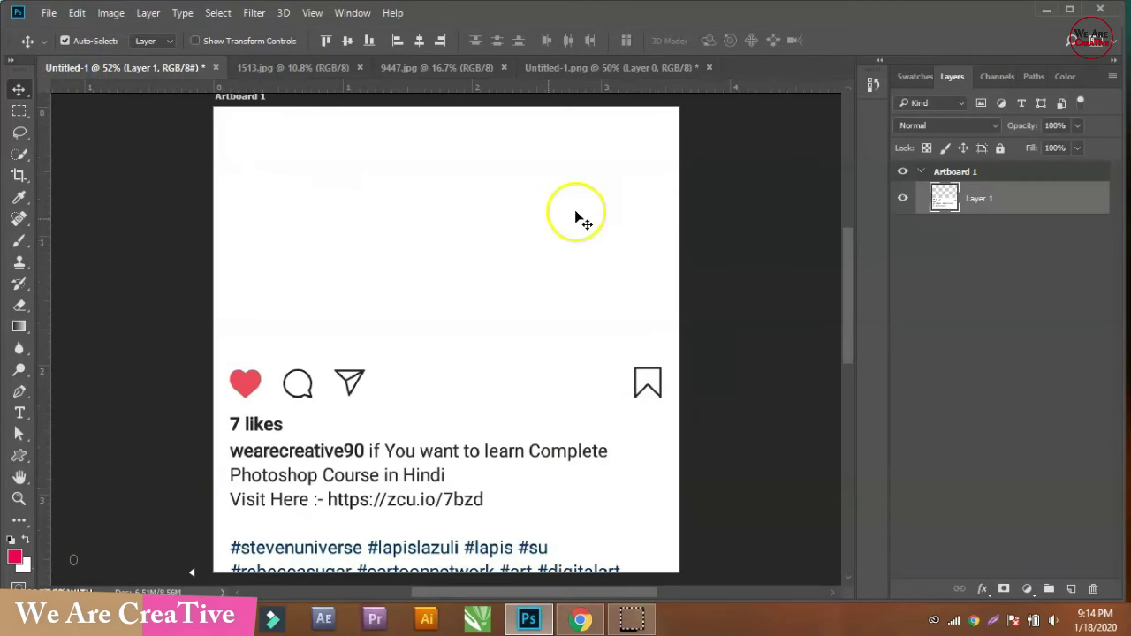
Step: Paste the Mega Sales banner as Layer 2 at the top of the post
key("ctrl+v")
mouse_move(522, 250)
left_mouse_down()
mouse_move(526, 134)
mouse_move(515, 137)
left_mouse_up()
key("Right")
key("Right")
key("Right")
key("Right")
key("Right")
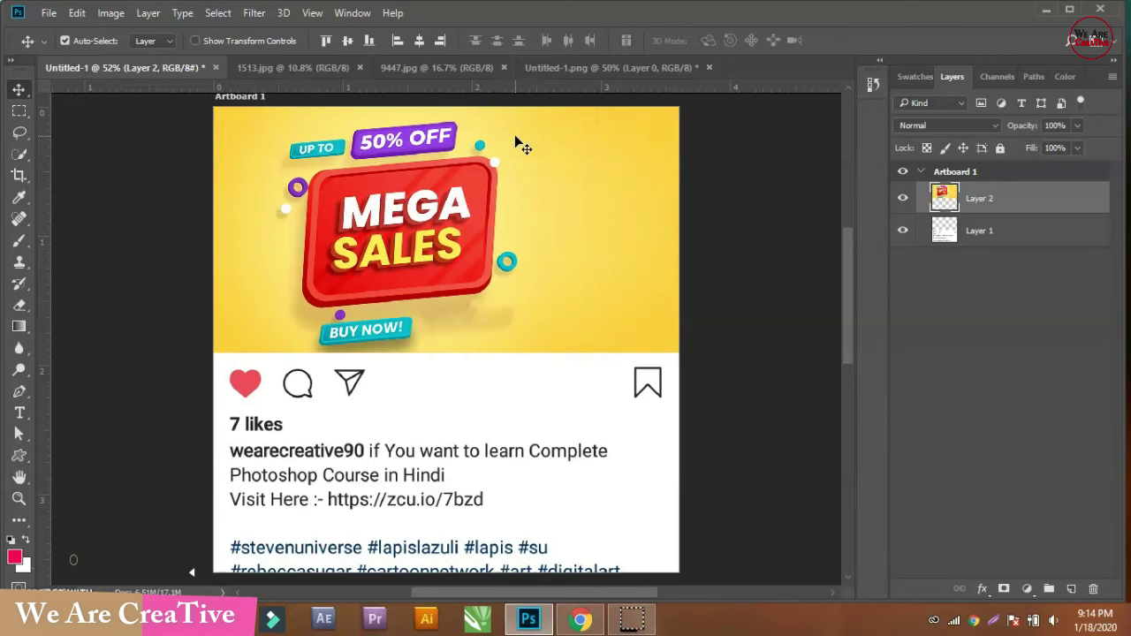
Step: Switch to the 1513.jpg shopper photo with her selection active
left_click(570, 65)
left_click(444, 71)
left_click(327, 69)
left_click(559, 265)
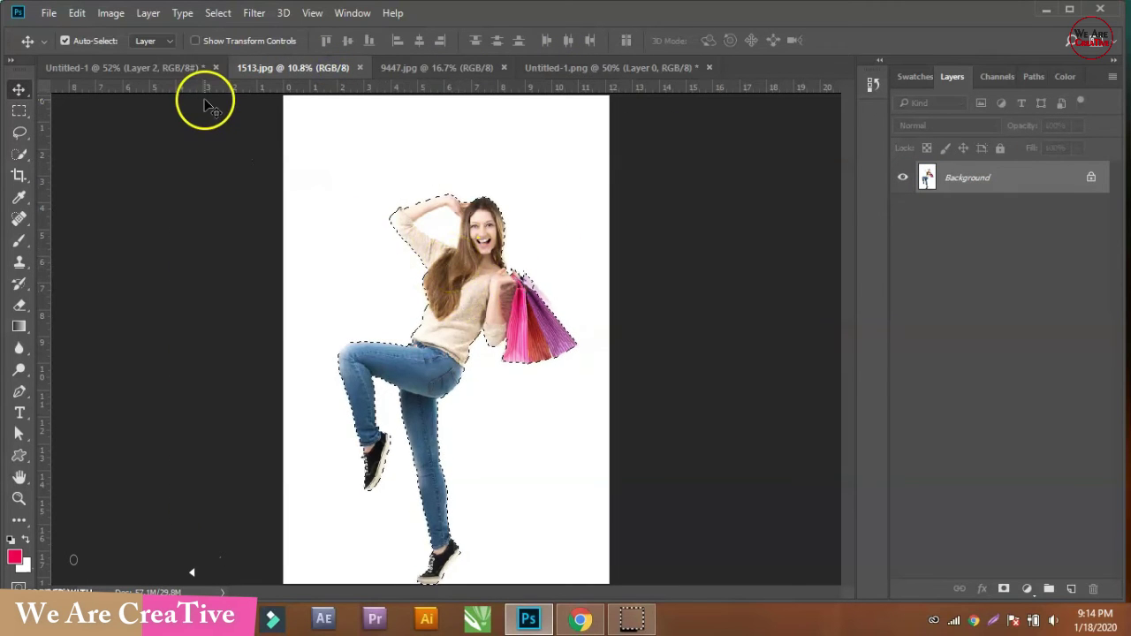
Step: Feather the shopper selection by 1 px and paste her into the post as Layer 3
left_click(217, 14)
mouse_move(231, 227)
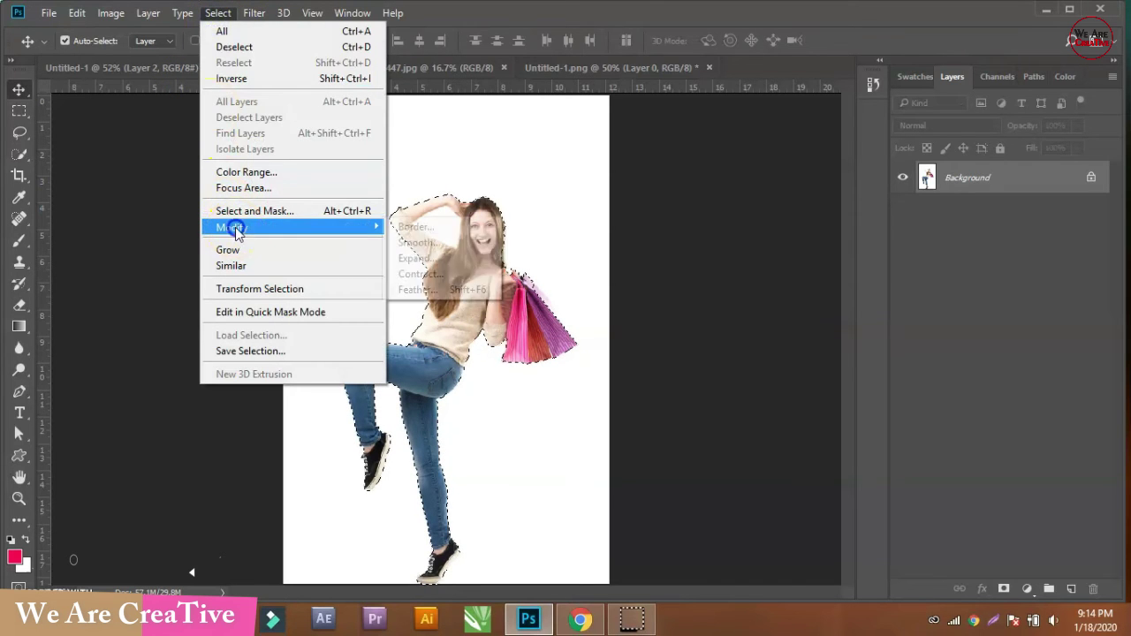
left_click(441, 292)
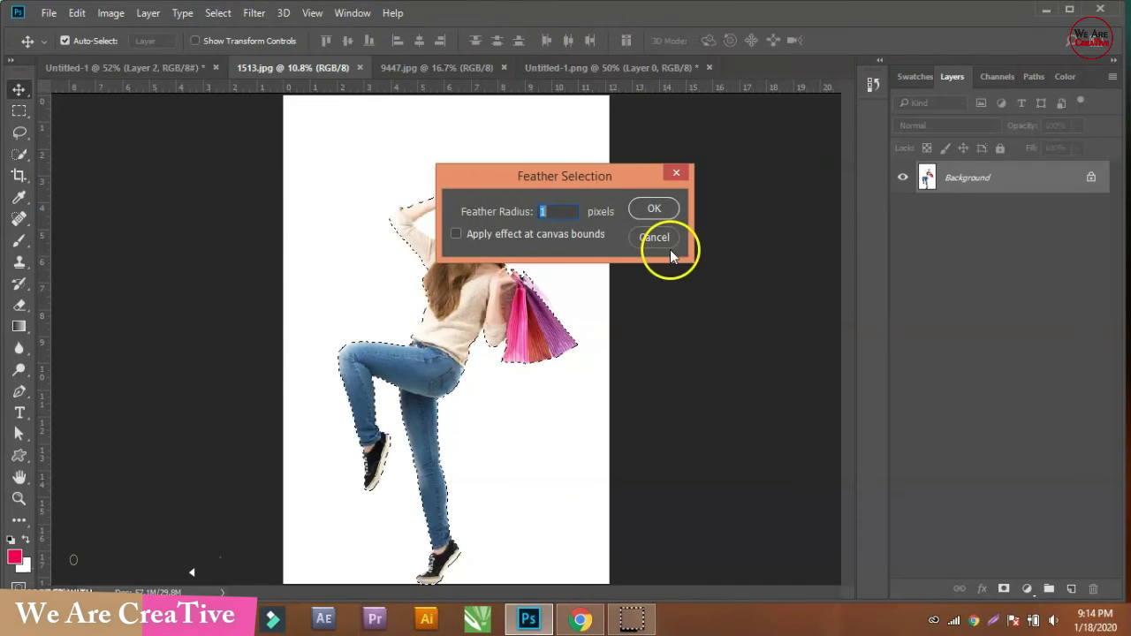
left_click(651, 207)
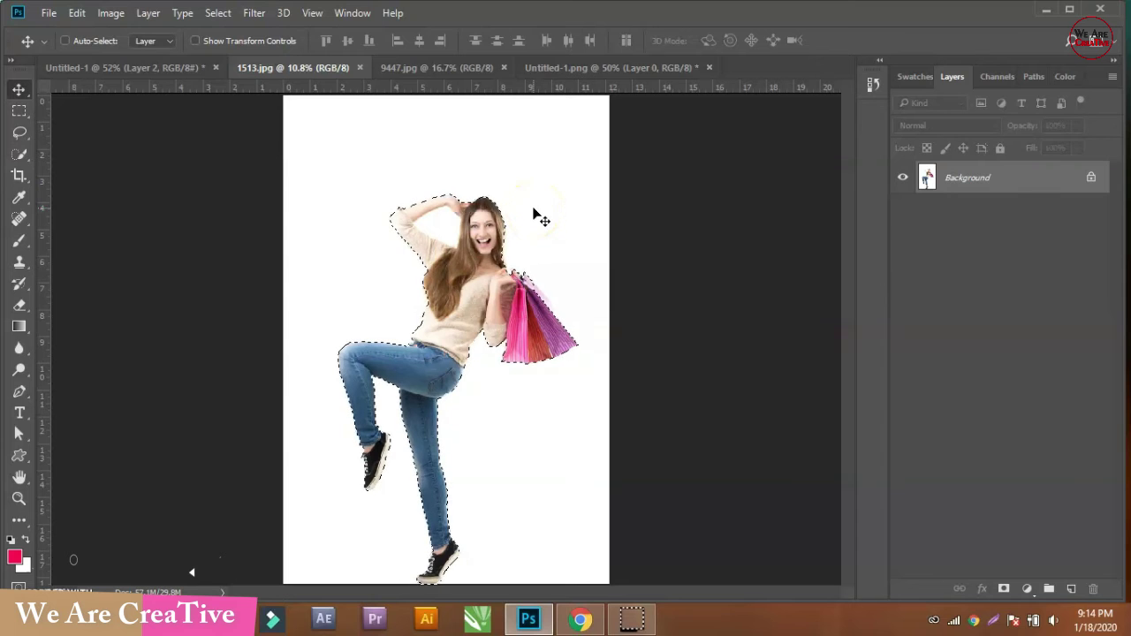
left_click(76, 68)
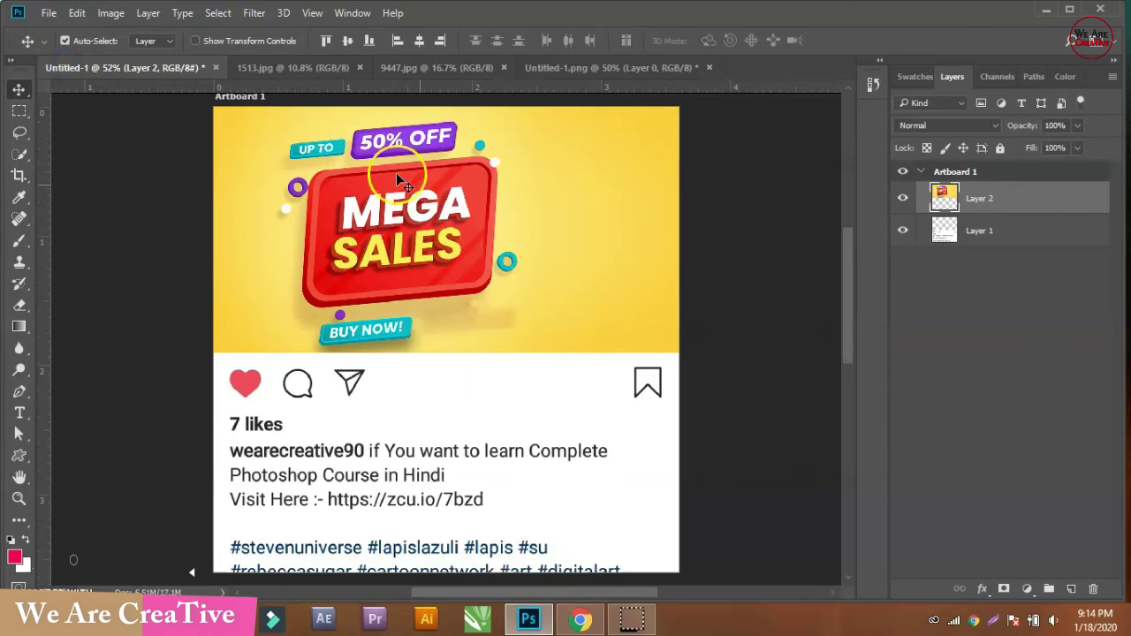
key("ctrl+v")
mouse_move(624, 283)
left_mouse_down()
mouse_move(399, 318)
mouse_move(444, 303)
mouse_move(432, 316)
left_mouse_up()
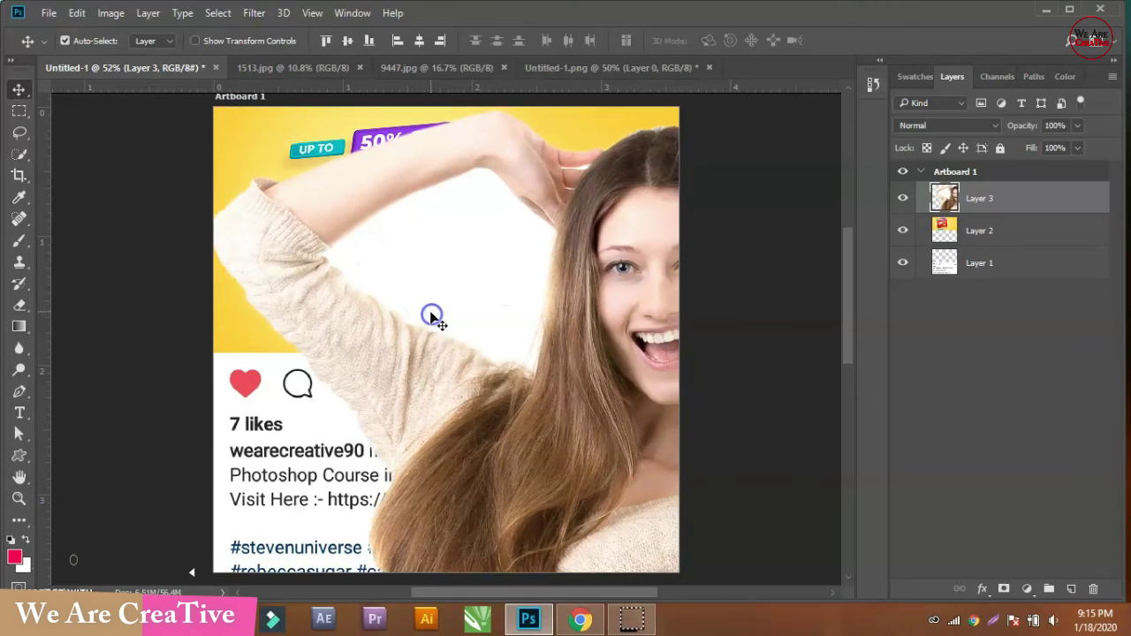
left_click(19, 153)
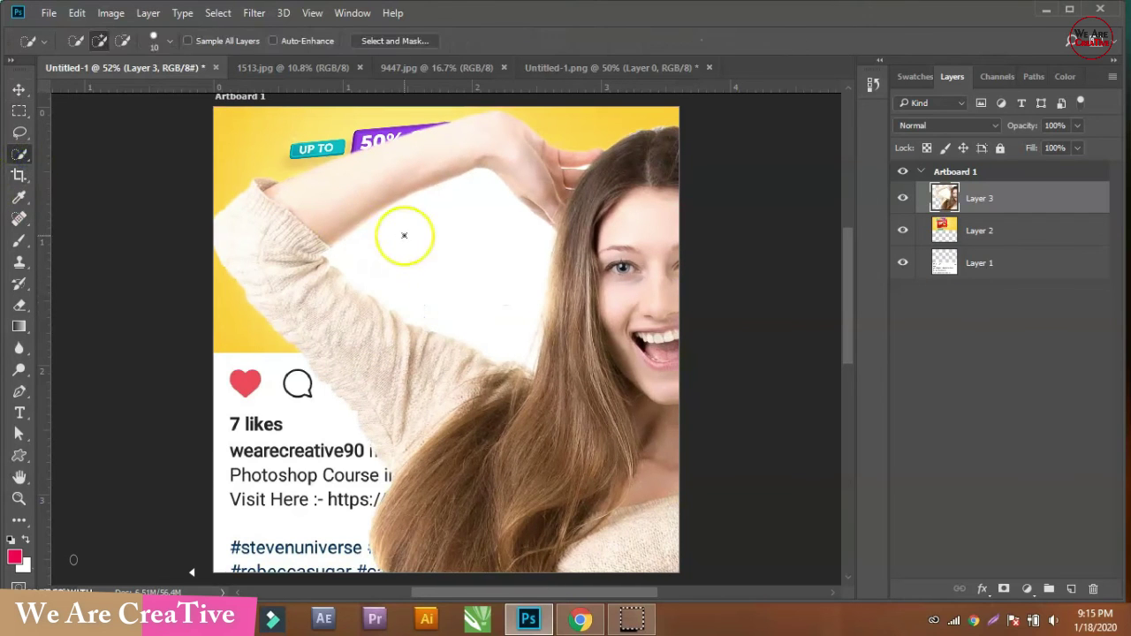
Step: Delete the white patch between the shopper's arm and head, then deselect and zoom out
mouse_move(480, 201)
left_mouse_down()
mouse_move(575, 318)
mouse_move(353, 239)
mouse_move(496, 252)
left_mouse_up()
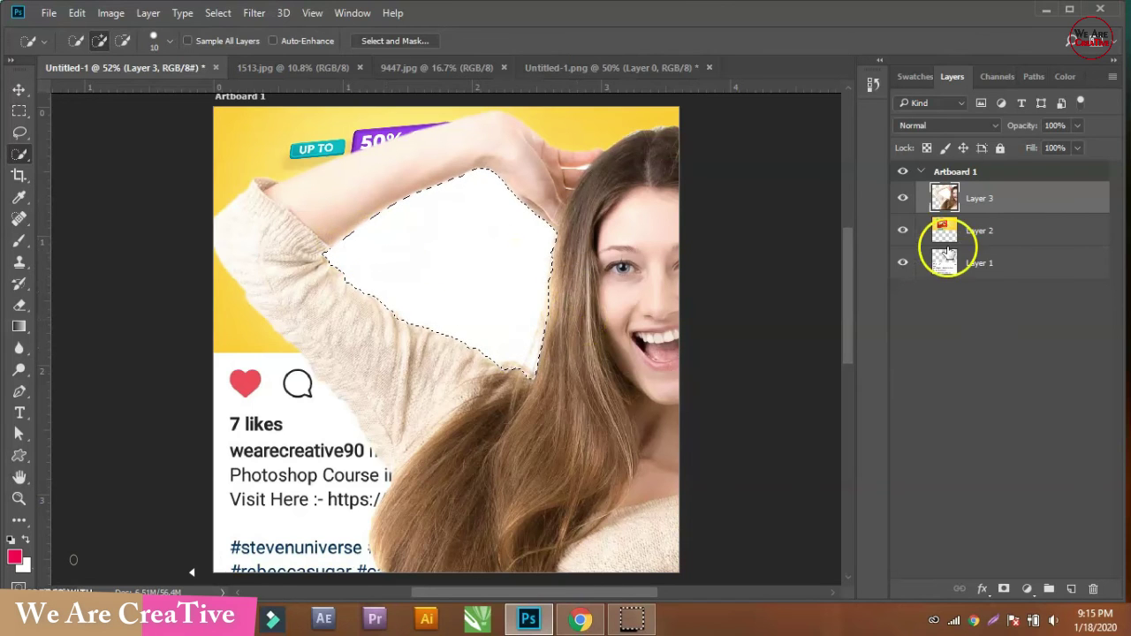
key("Delete")
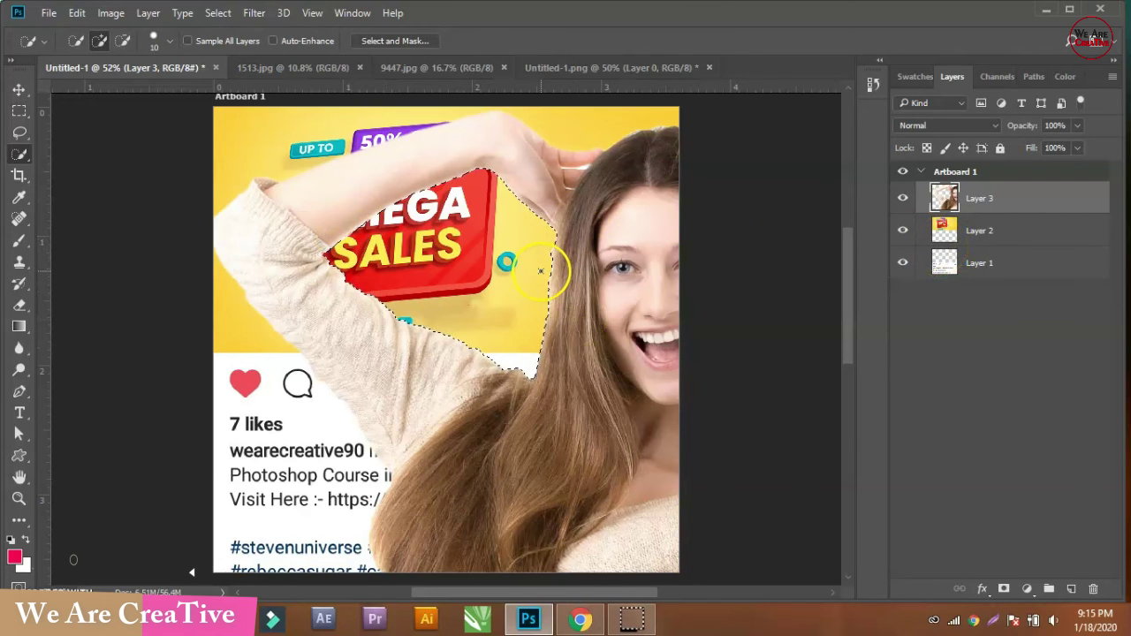
key("ctrl+d")
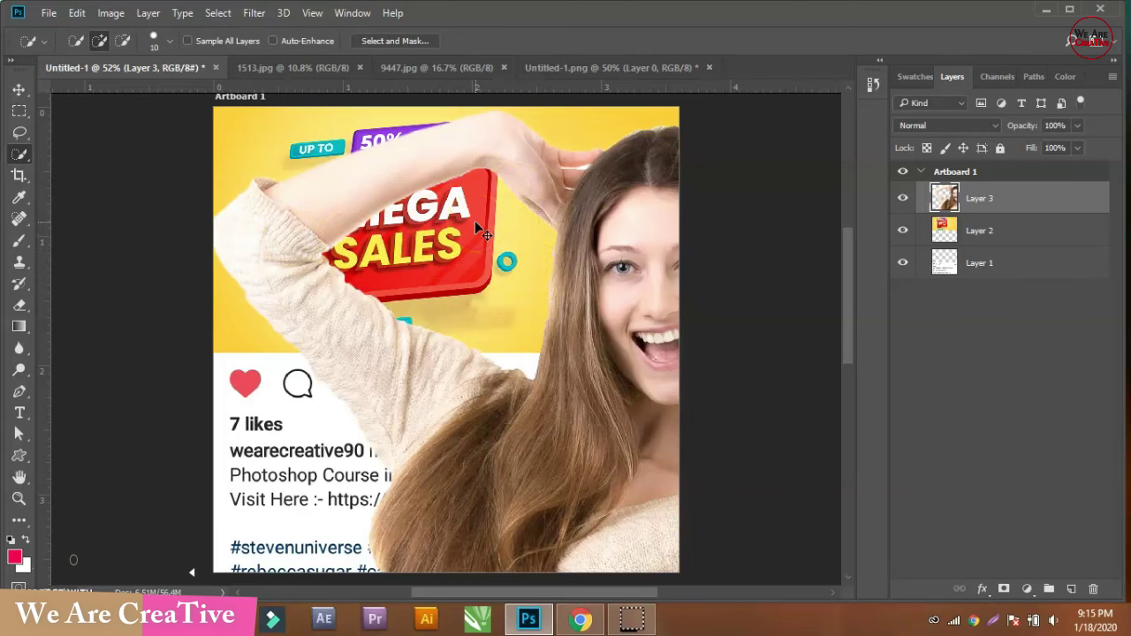
key("ctrl+minus")
key("ctrl+minus")
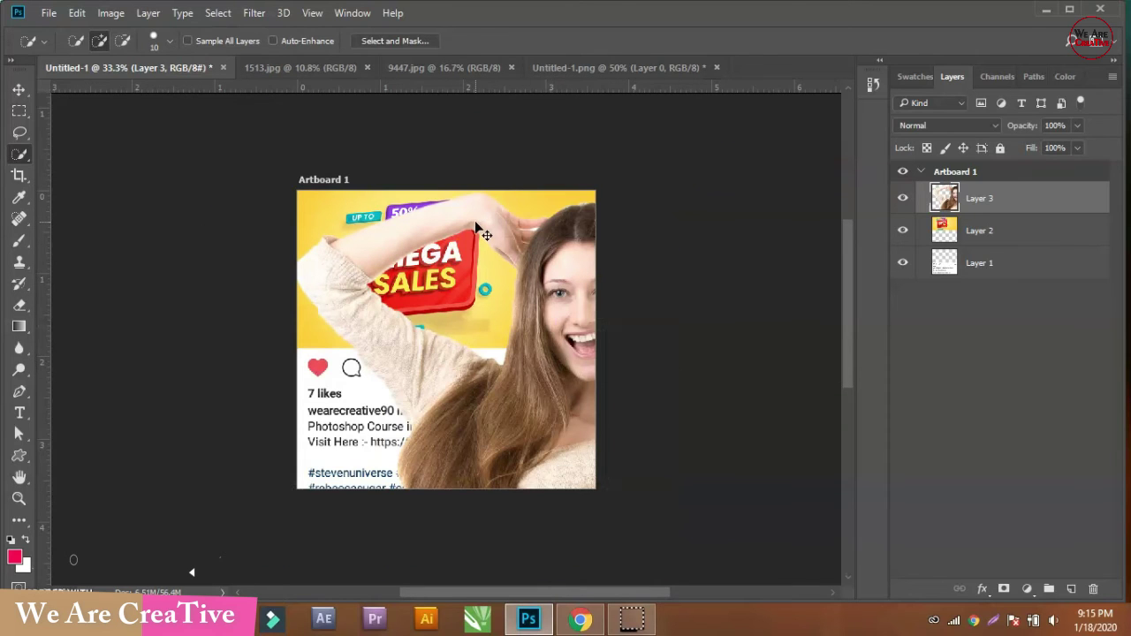
Step: Free-transform the shopper down to about 22% and place her on the banner's right side
key("ctrl+t")
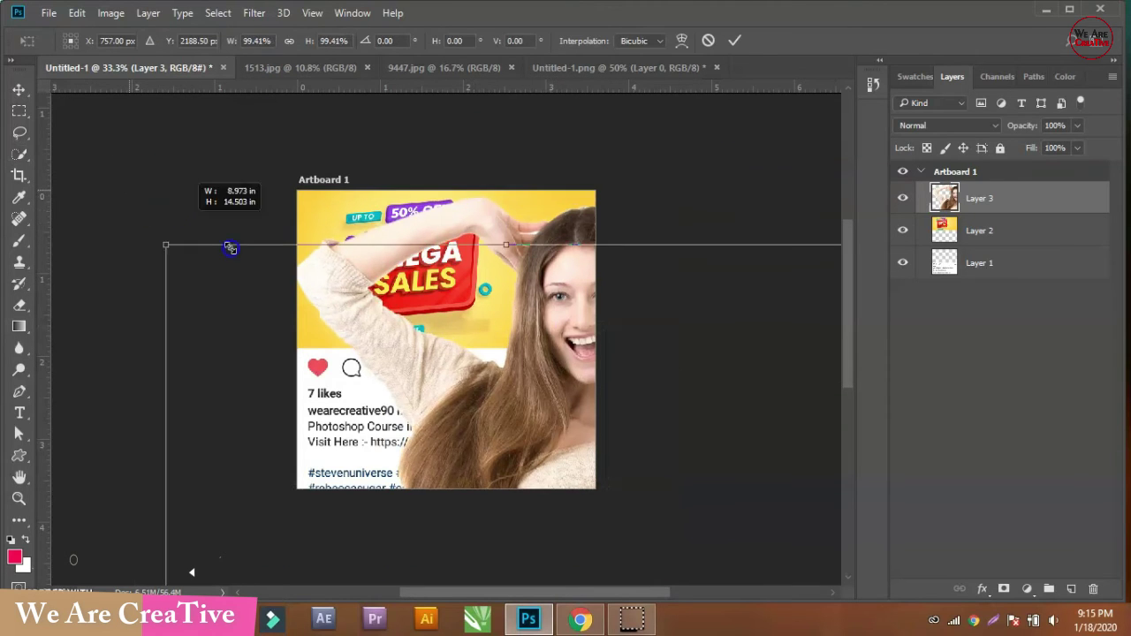
left_click_drag(130, 190, 265, 407)
left_click_drag(555, 458, 619, 253)
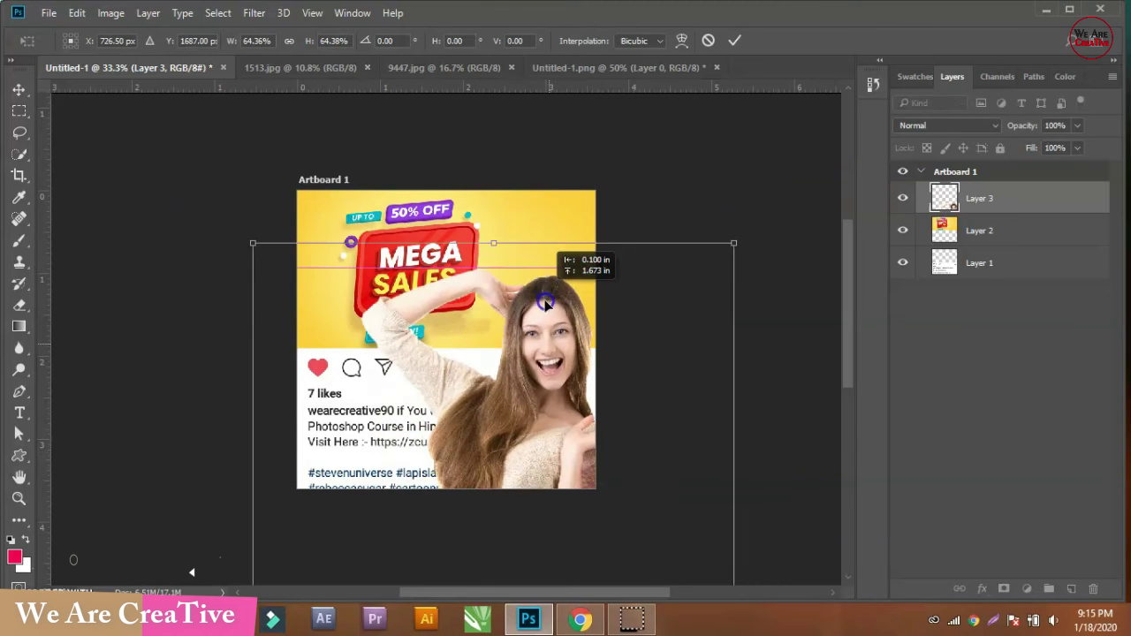
mouse_move(728, 205)
left_mouse_down()
mouse_move(677, 249)
mouse_move(656, 315)
left_mouse_up()
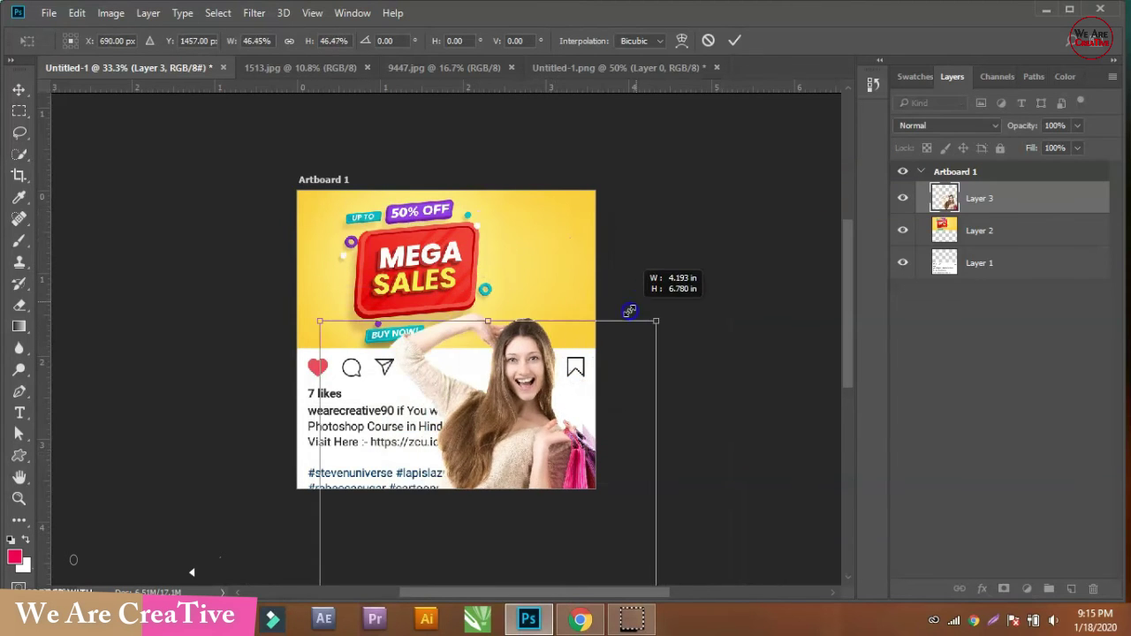
left_click_drag(495, 397, 538, 245)
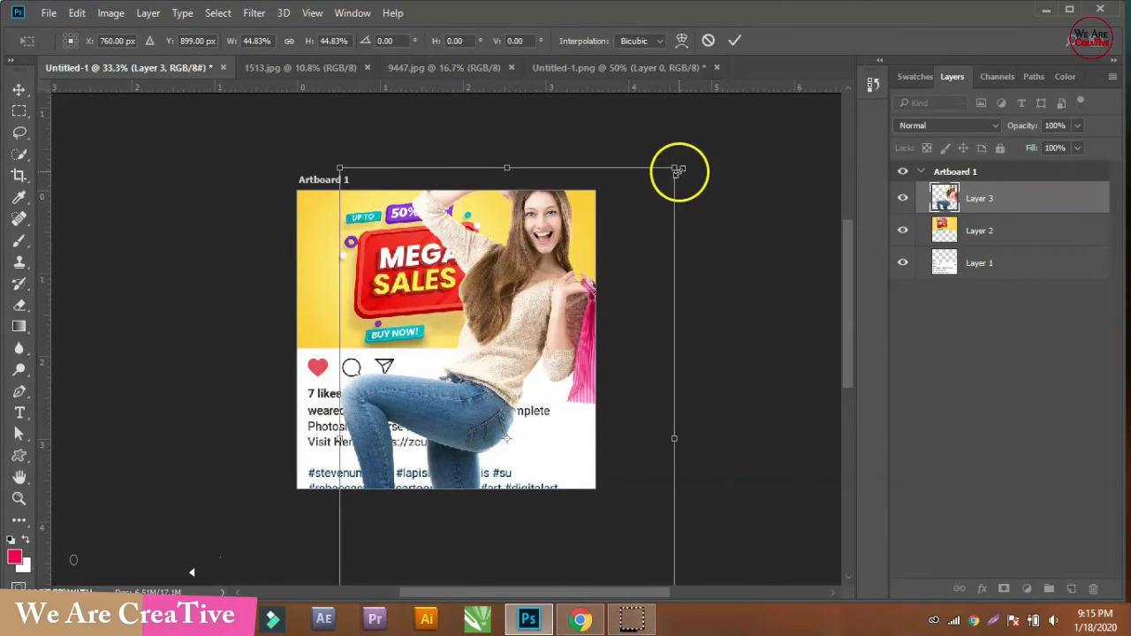
left_click_drag(674, 167, 616, 262)
left_click_drag(560, 311, 590, 236)
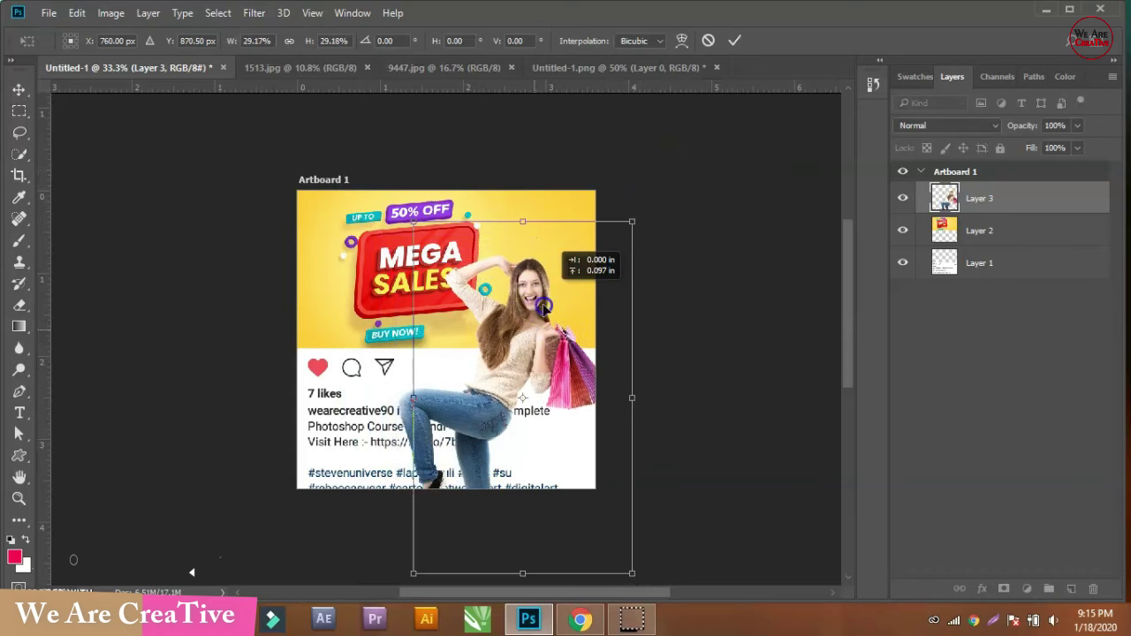
left_click_drag(640, 195, 613, 239)
left_click_drag(554, 290, 553, 269)
left_click_drag(616, 217, 620, 213)
key("Return")
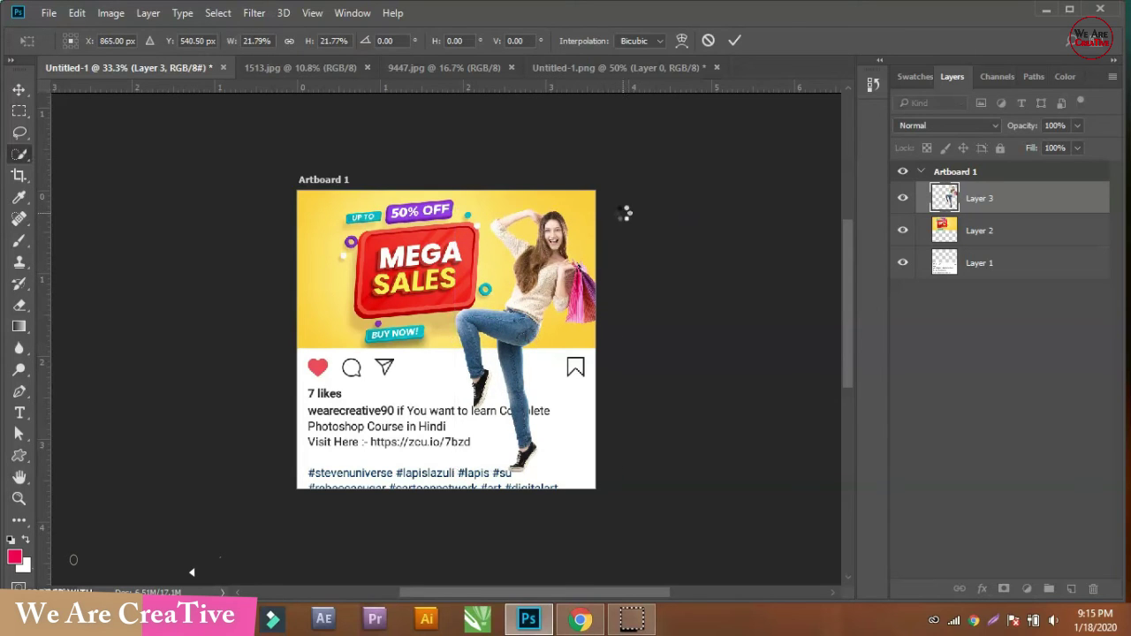
Step: Fine-tune the shopper's position with small Move-tool drags and arrow-key nudges
left_click(19, 89)
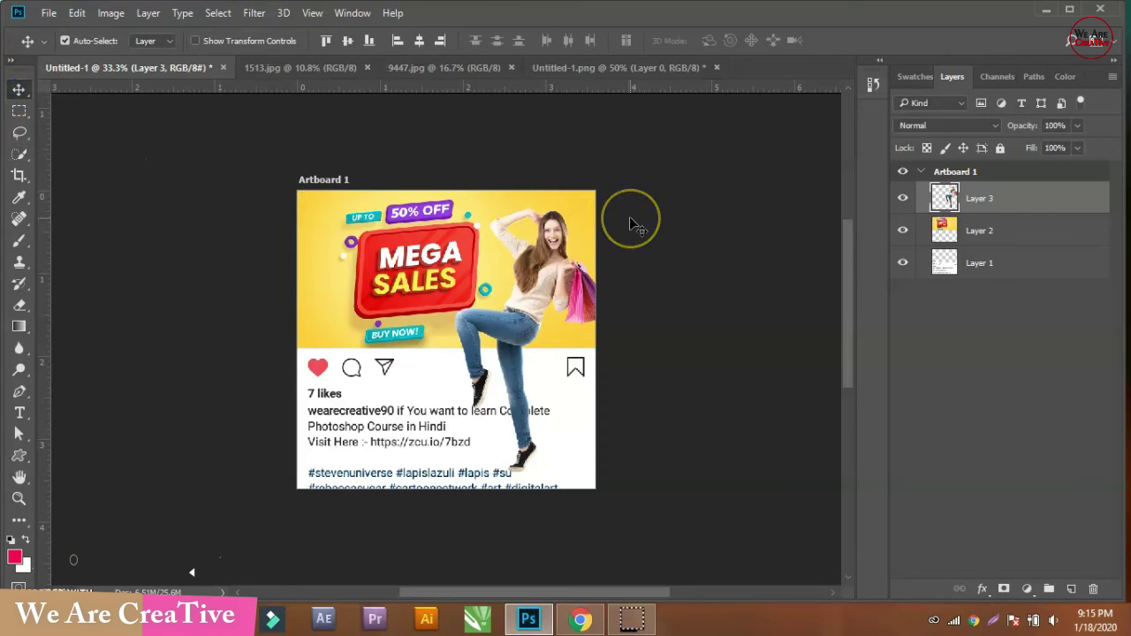
key("Down")
key("Down")
key("Down")
key("Down")
key("Down")
key("Down")
key("Down")
key("Down")
key("Down")
key("Down")
key("Down")
key("Down")
key("Down")
key("Down")
key("Down")
key("Down")
key("Down")
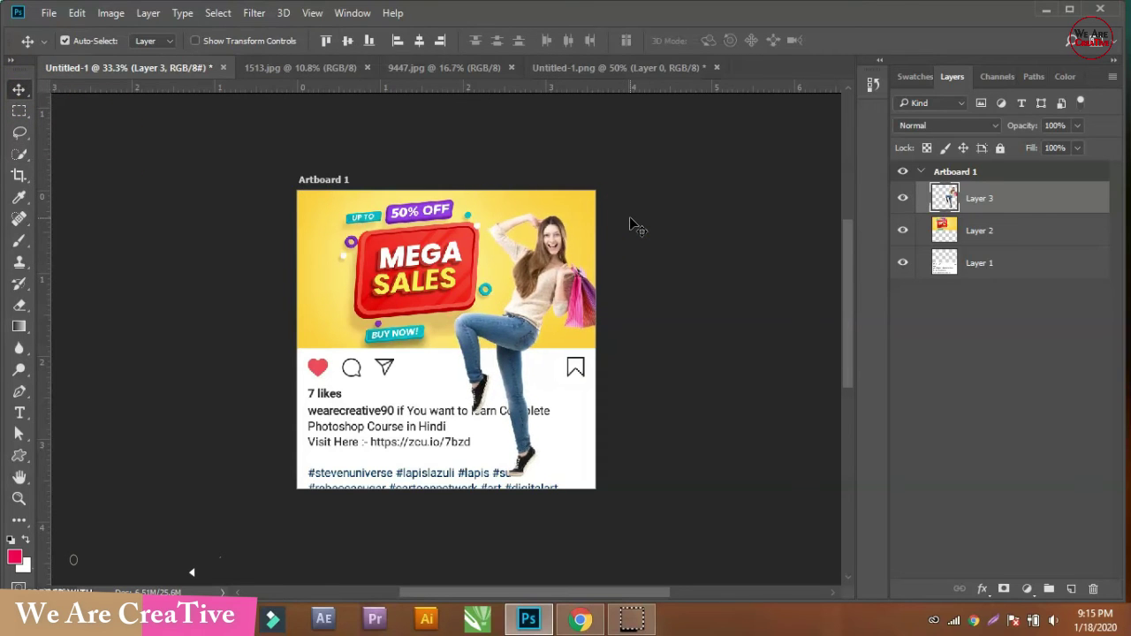
key("ctrl+plus")
mouse_move(576, 254)
left_mouse_down()
mouse_move(597, 254)
mouse_move(593, 240)
left_mouse_up()
key("Left")
key("Left")
key("Left")
key("Up")
key("Up")
key("Up")
key("Up")
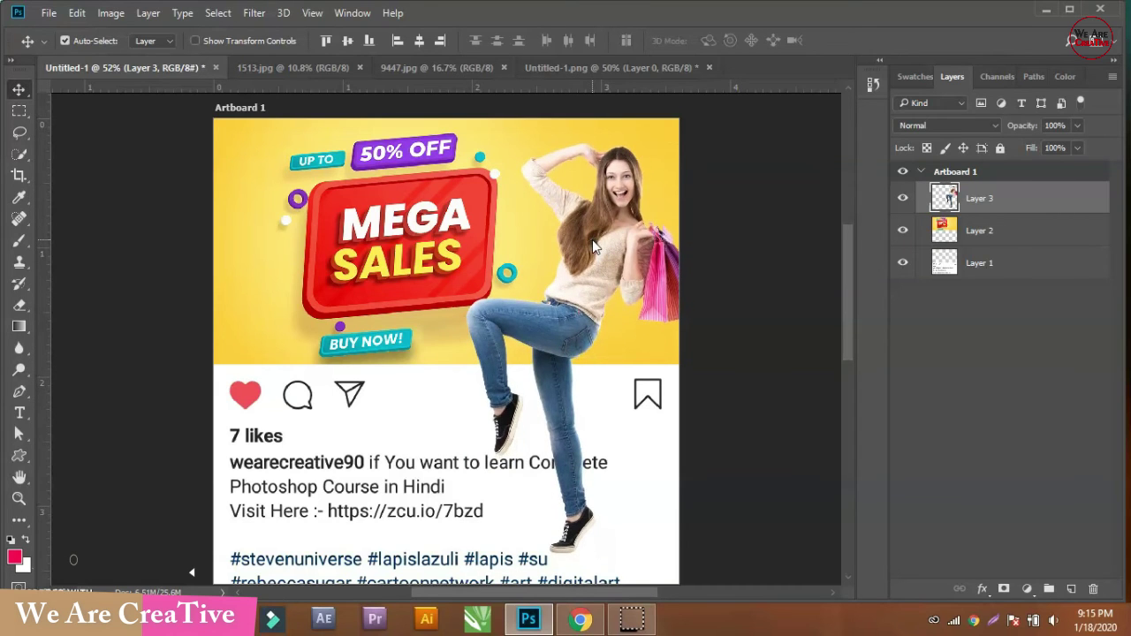
Step: Duplicate the shopper layer, hide the top copy, and load the lower copy's outline as a selection
left_click(944, 209)
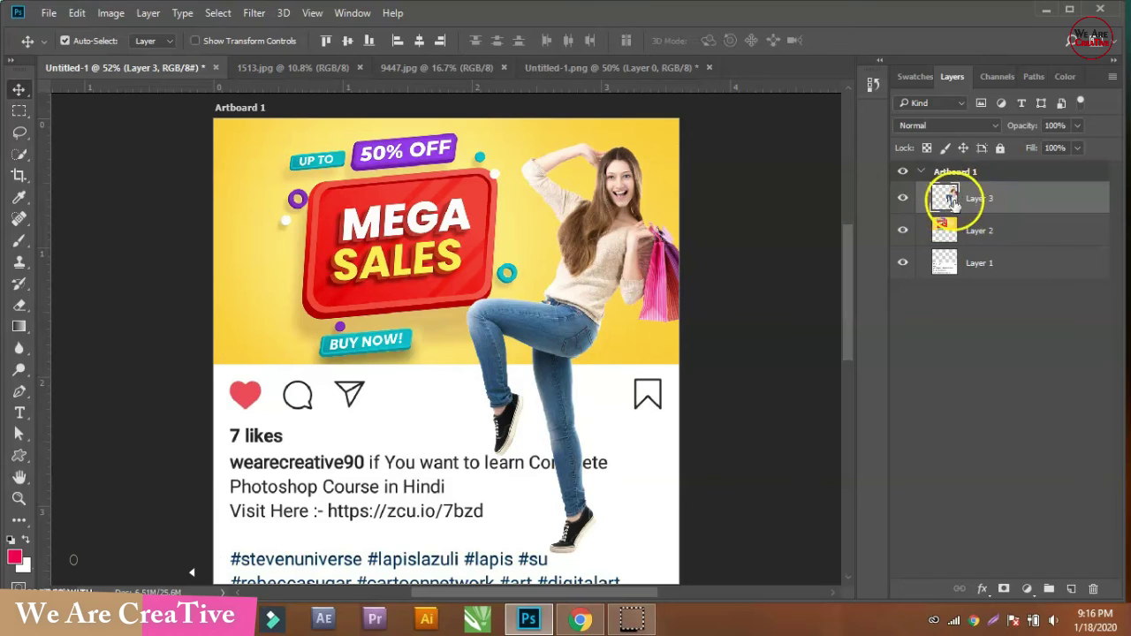
left_click_drag(955, 199, 1069, 583)
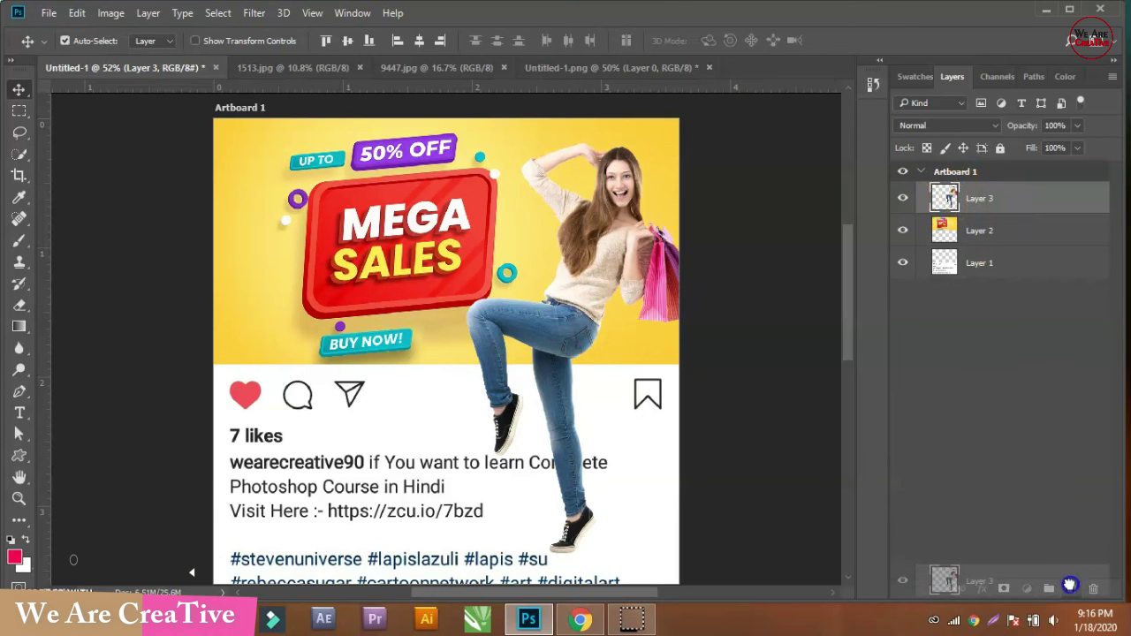
left_click(902, 196)
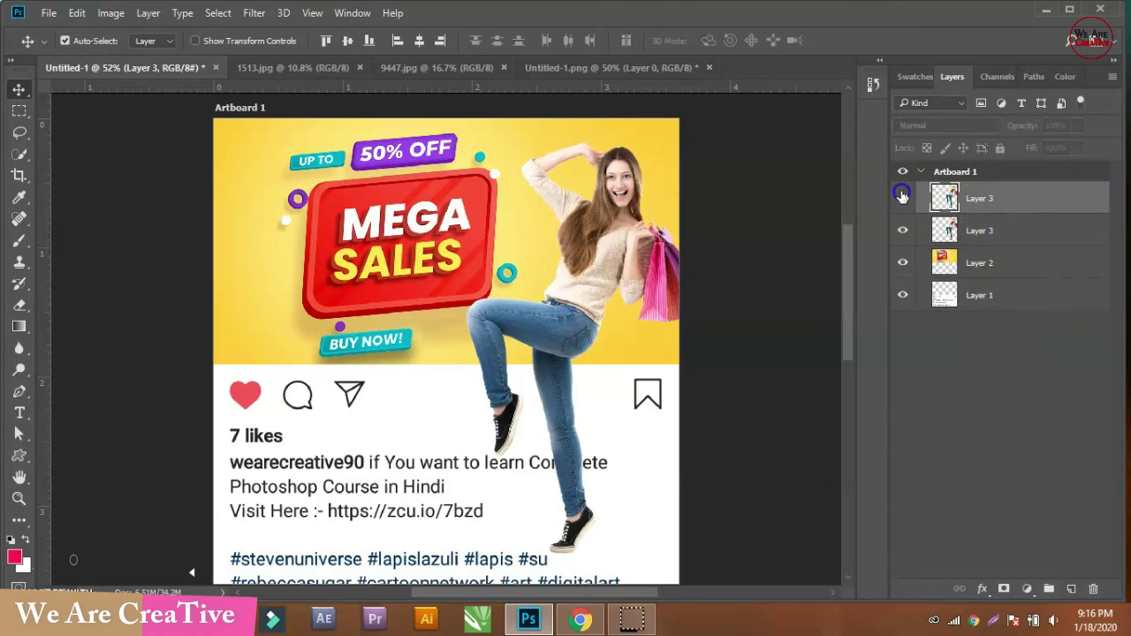
left_click(948, 231)
left_click(946, 232, "ctrl")
Step: Fill the selected outline with light grey, deselect, and show the shopper photo again
left_click(14, 557)
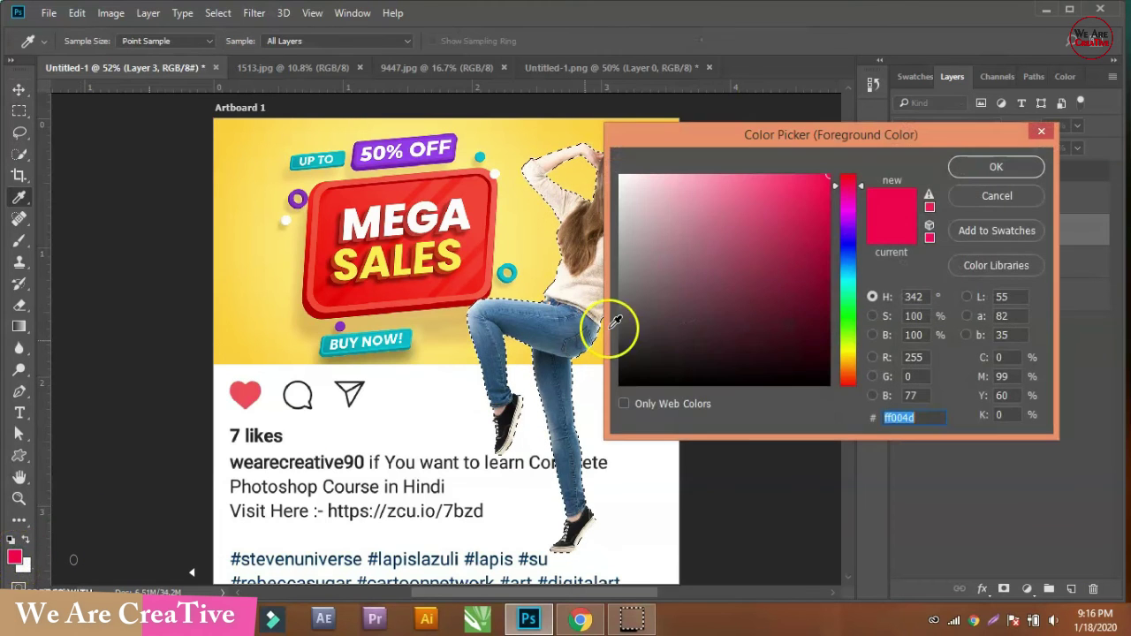
left_click_drag(629, 283, 619, 241)
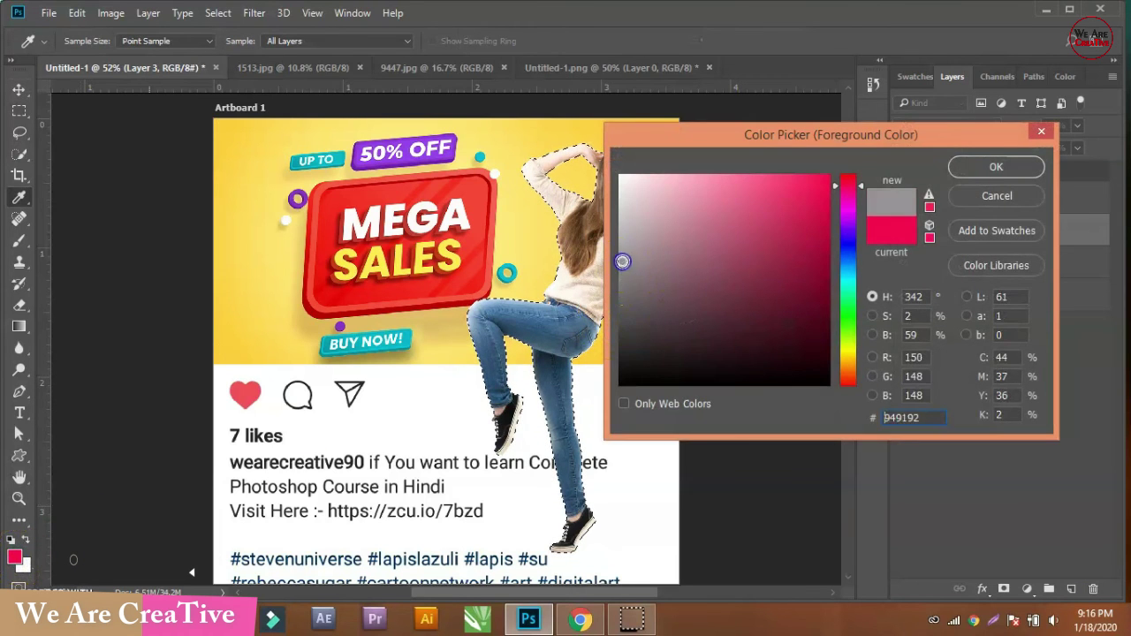
left_click(1017, 169)
key("v")
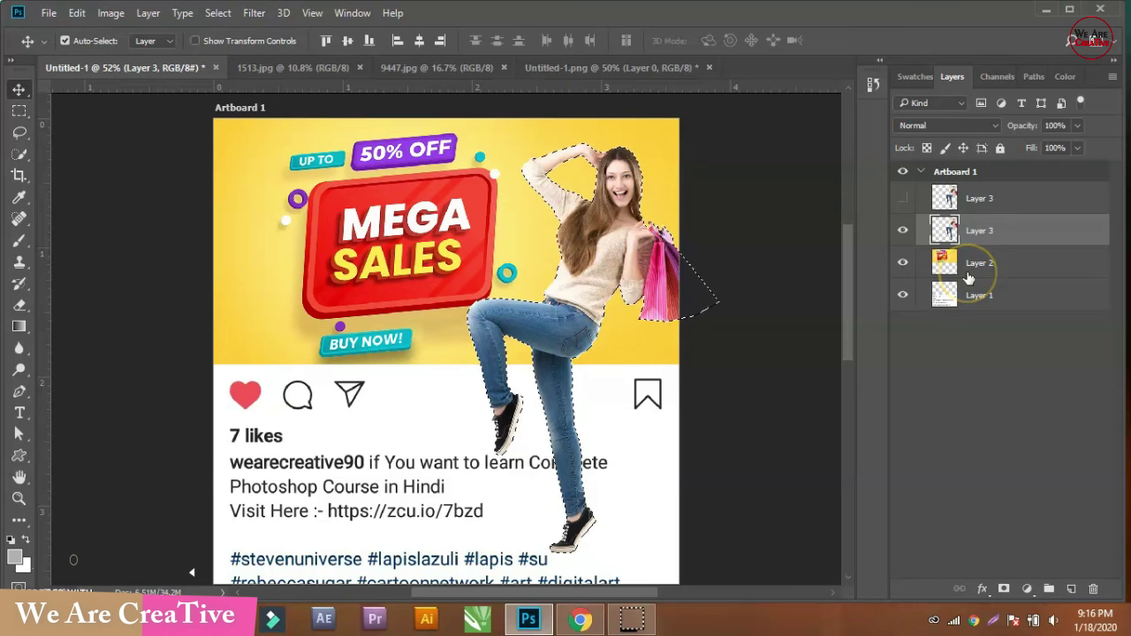
key("alt+BackSpace")
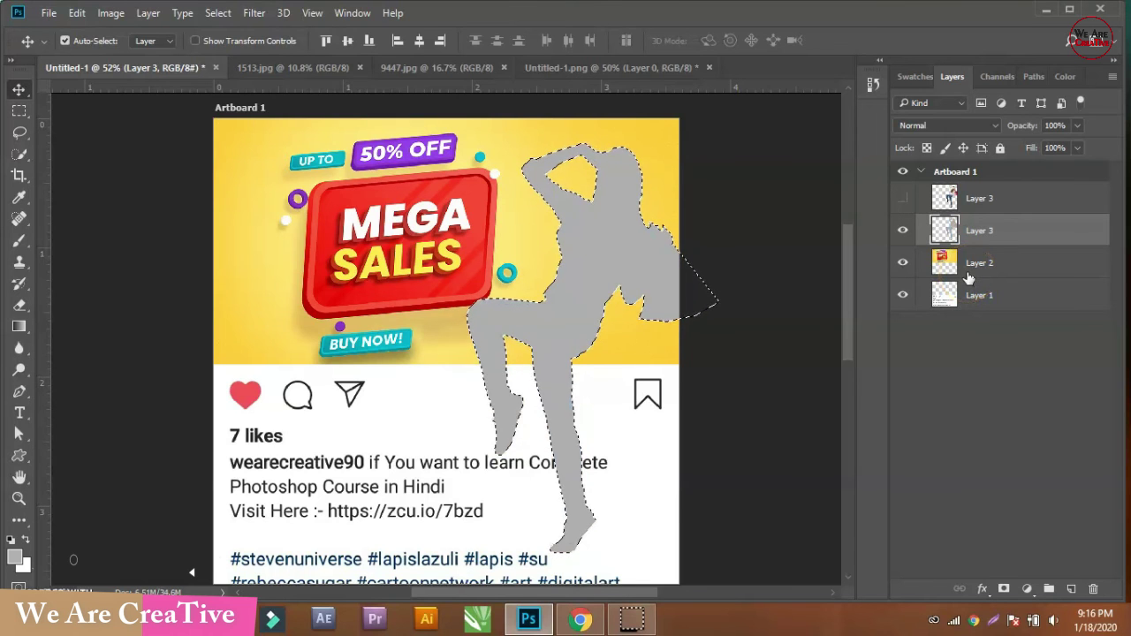
left_click(669, 315)
left_click(941, 205)
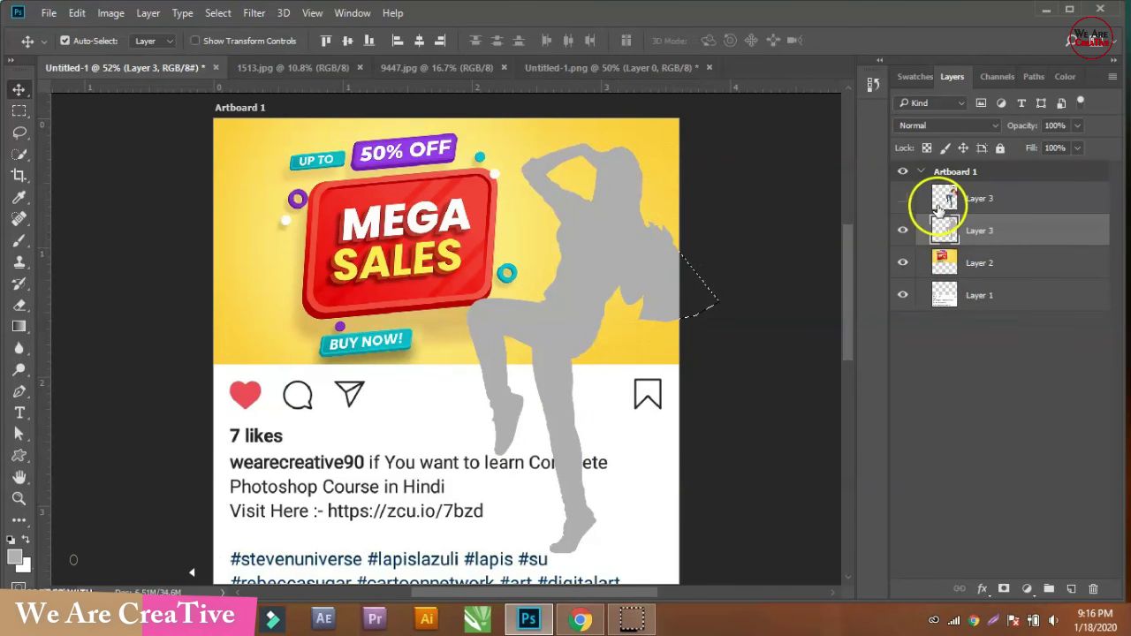
left_click(902, 198)
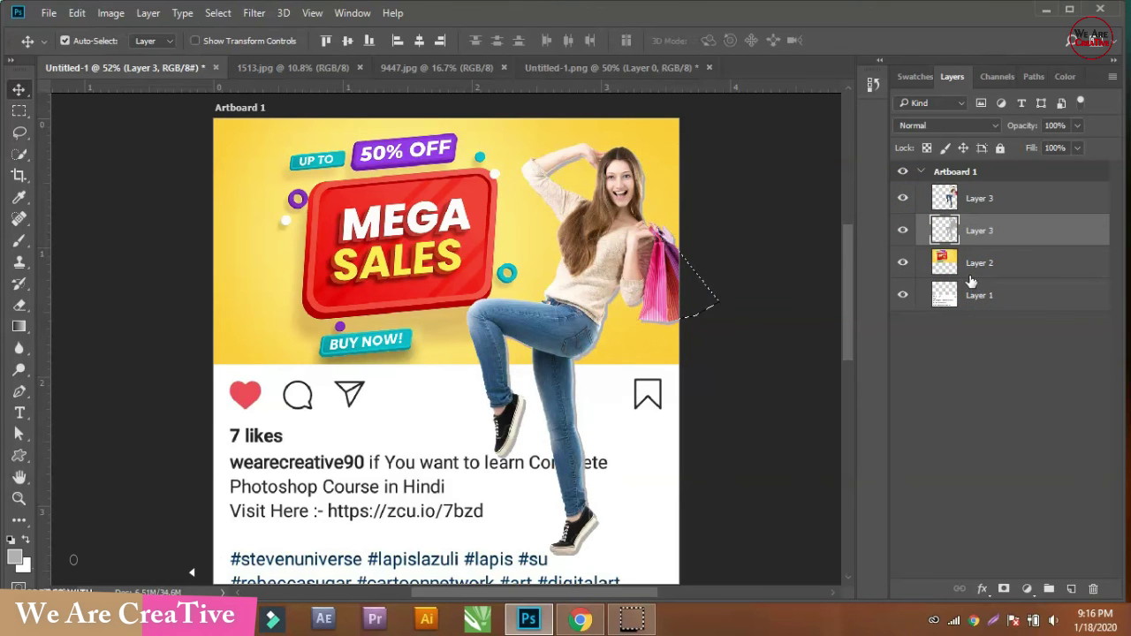
Step: Apply a 13.9 px Gaussian Blur to the grey silhouette
left_click(256, 12)
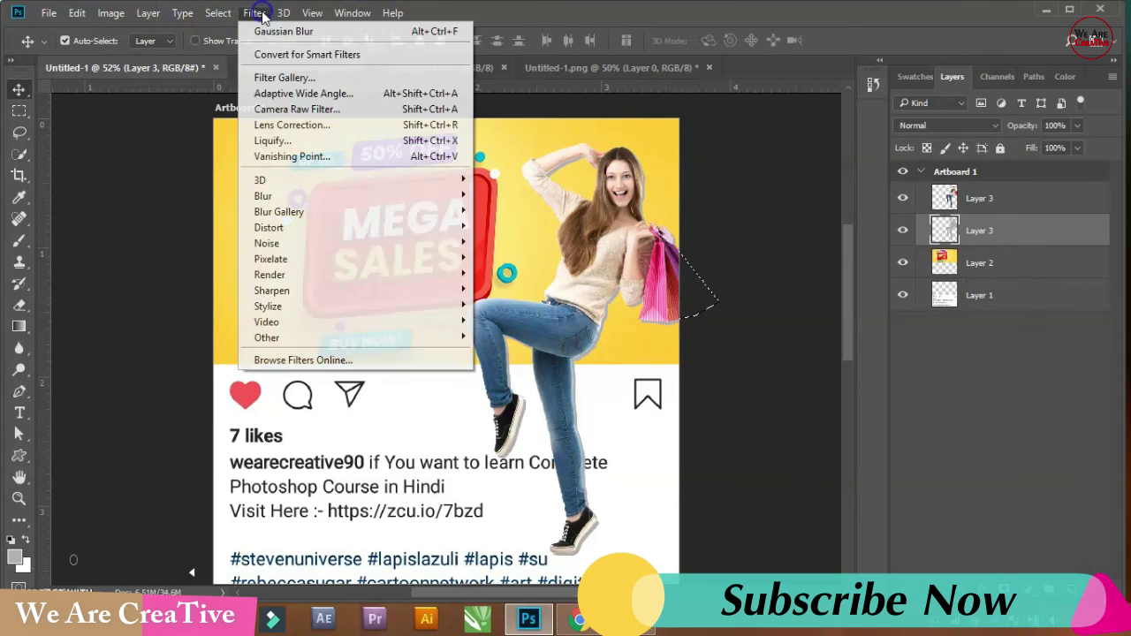
left_click(504, 255)
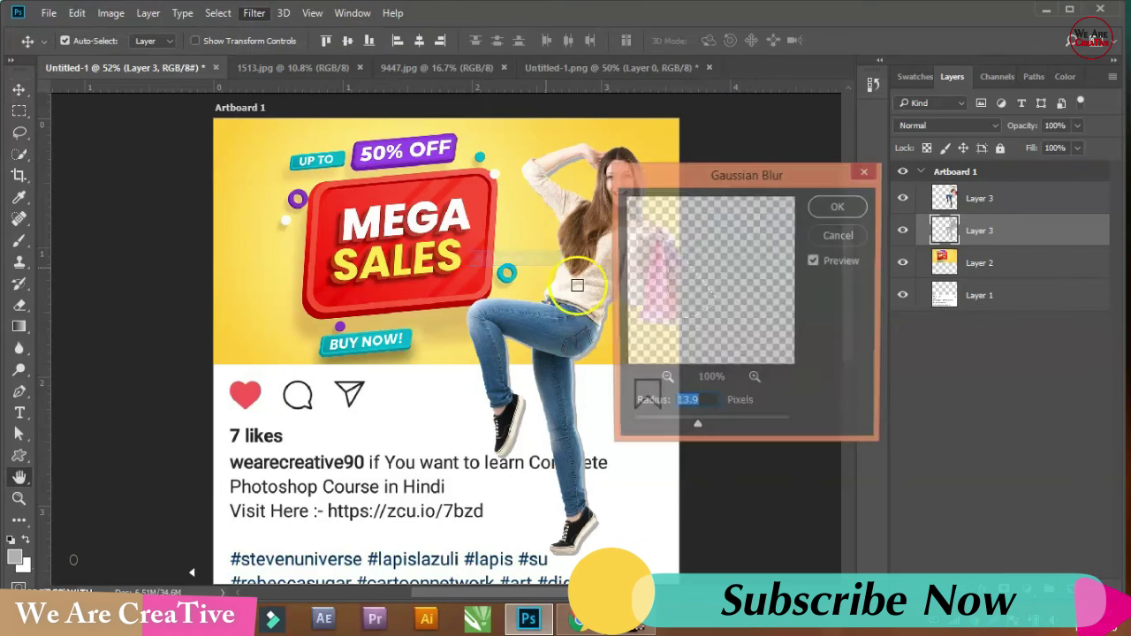
left_click_drag(664, 177, 844, 180)
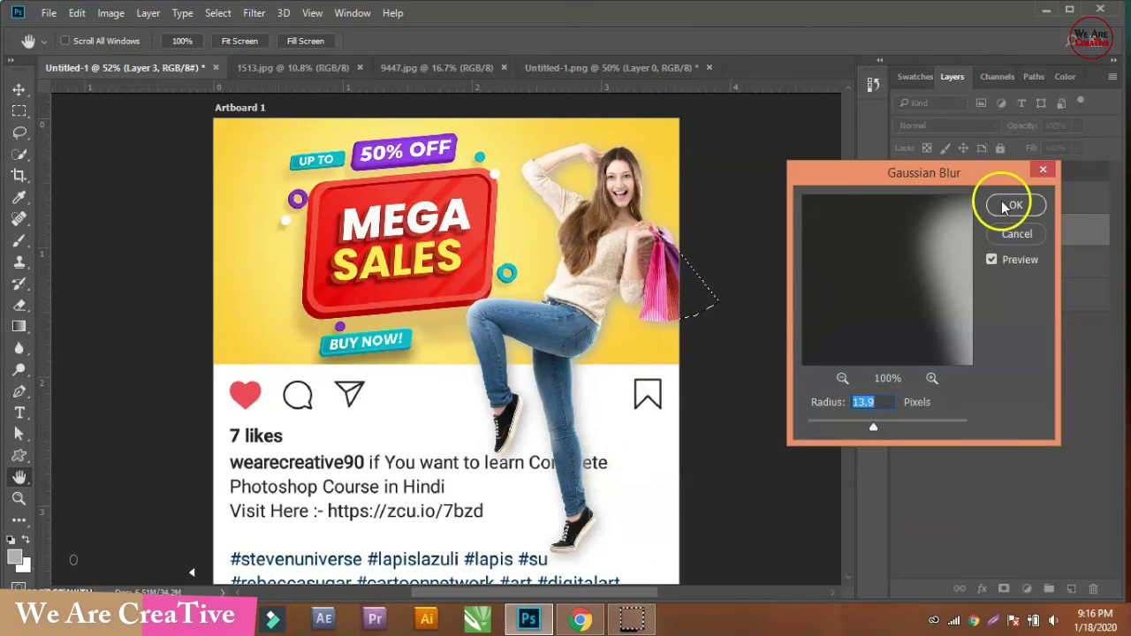
left_click(1005, 206)
Step: Erase the excess shadow around the hand, bag handle and head
left_click(18, 305)
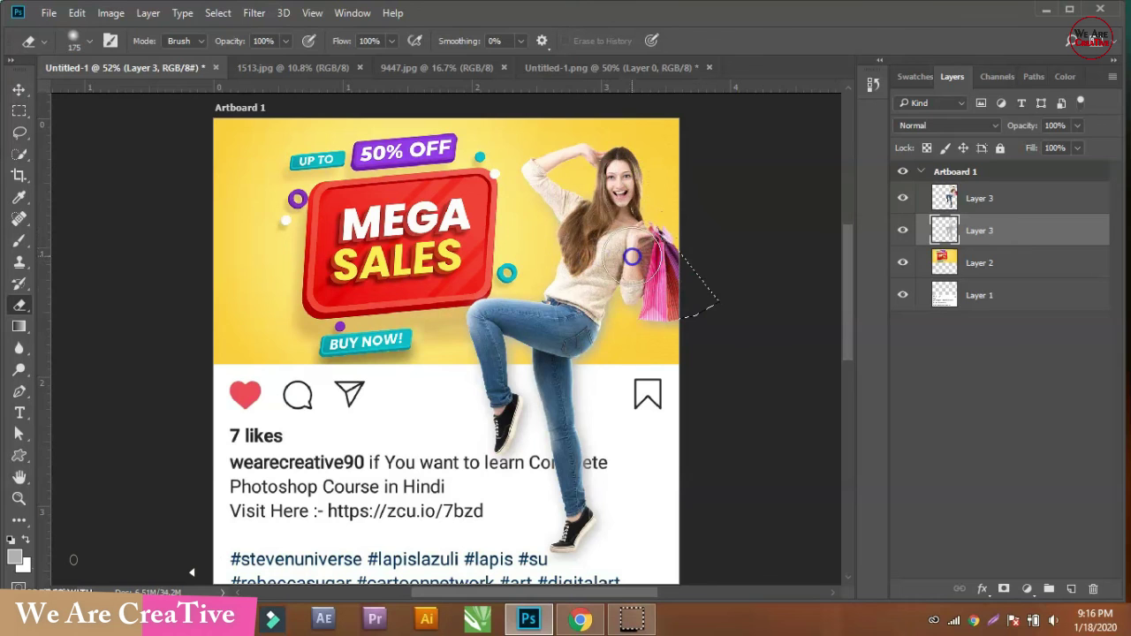
left_click(652, 225)
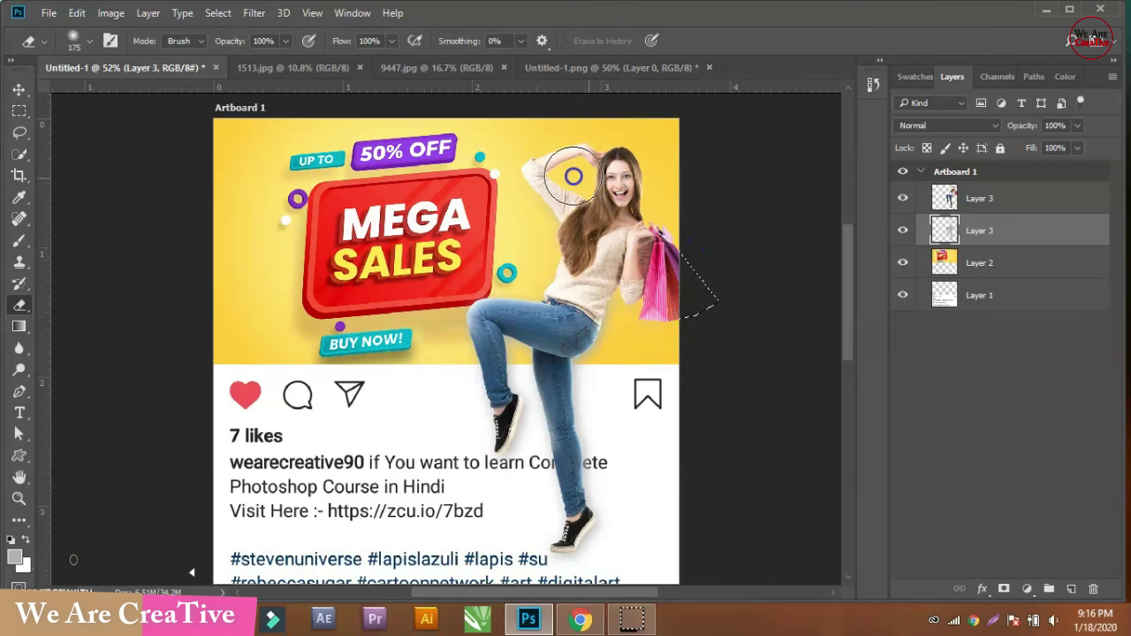
left_click(601, 163)
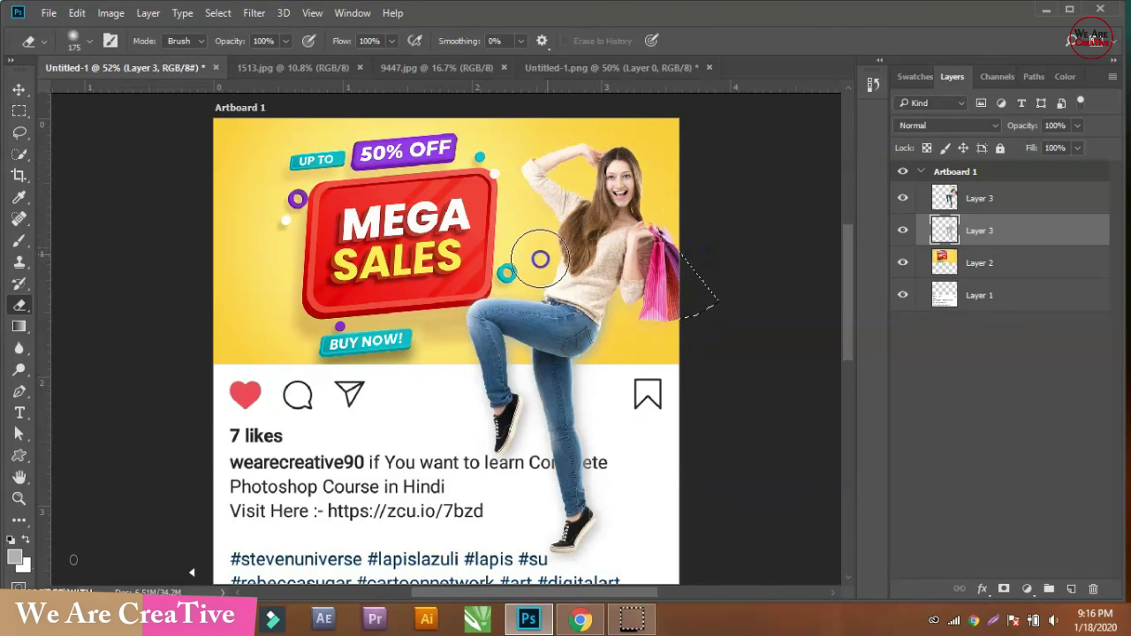
Step: Shift the shopper slightly down-left and nudge the banner graphics layer into alignment
left_click(13, 91)
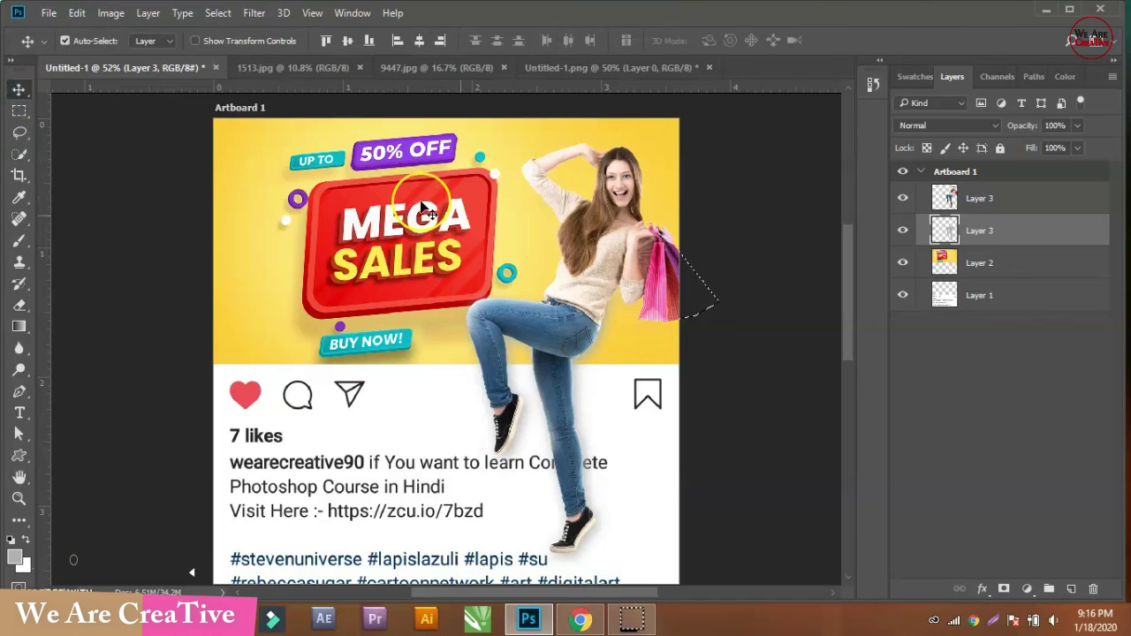
left_click_drag(559, 232, 553, 242)
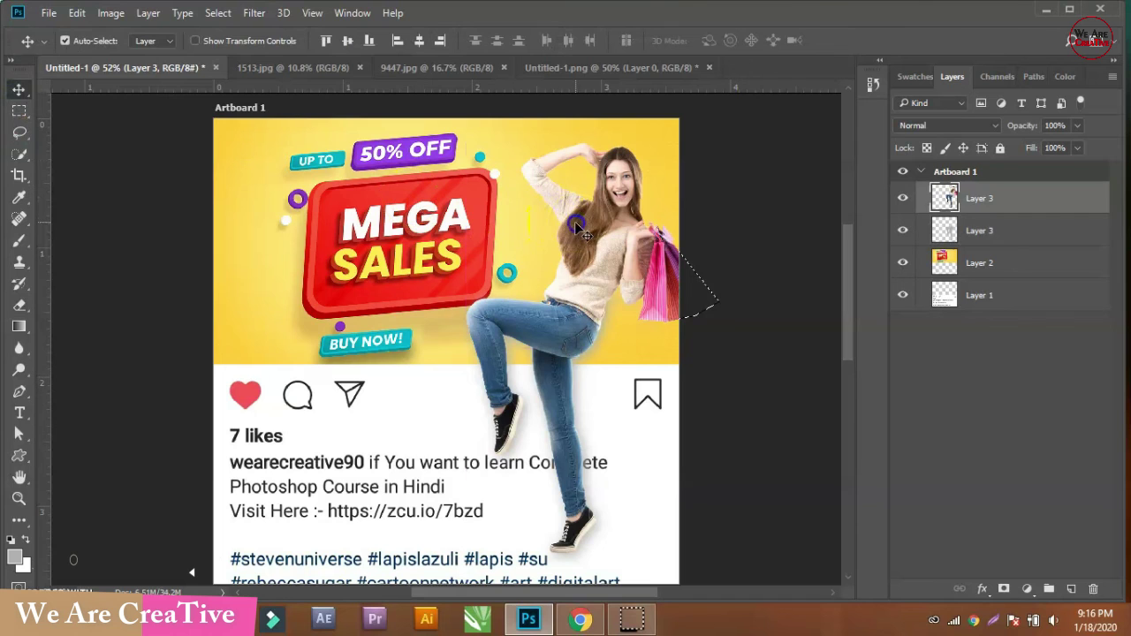
left_click(478, 157)
key("shift+Up")
key("shift+Up")
key("shift+Up")
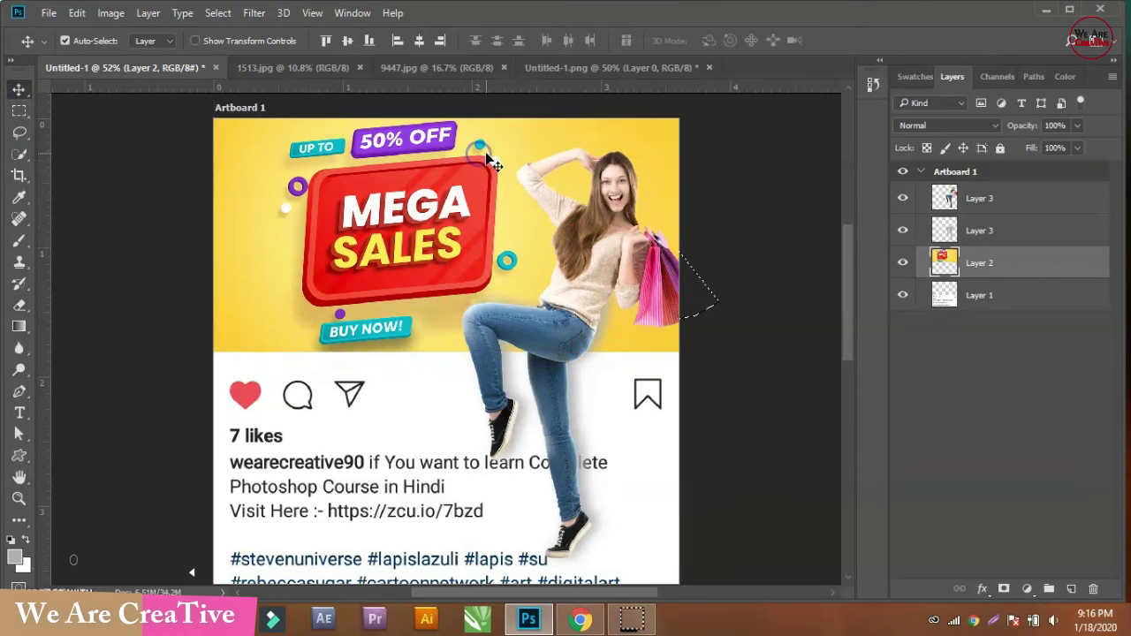
key("Down")
key("Down")
key("Down")
key("Down")
key("Down")
key("Down")
key("Down")
key("Down")
key("Down")
key("Down")
key("Down")
key("Down")
key("Down")
key("Right")
key("Right")
key("Right")
key("Right")
key("Right")
key("Right")
key("Left")
key("Left")
key("Left")
key("Left")
key("Left")
key("Left")
key("Left")
key("Left")
key("Left")
key("Right")
key("Right")
key("Right")
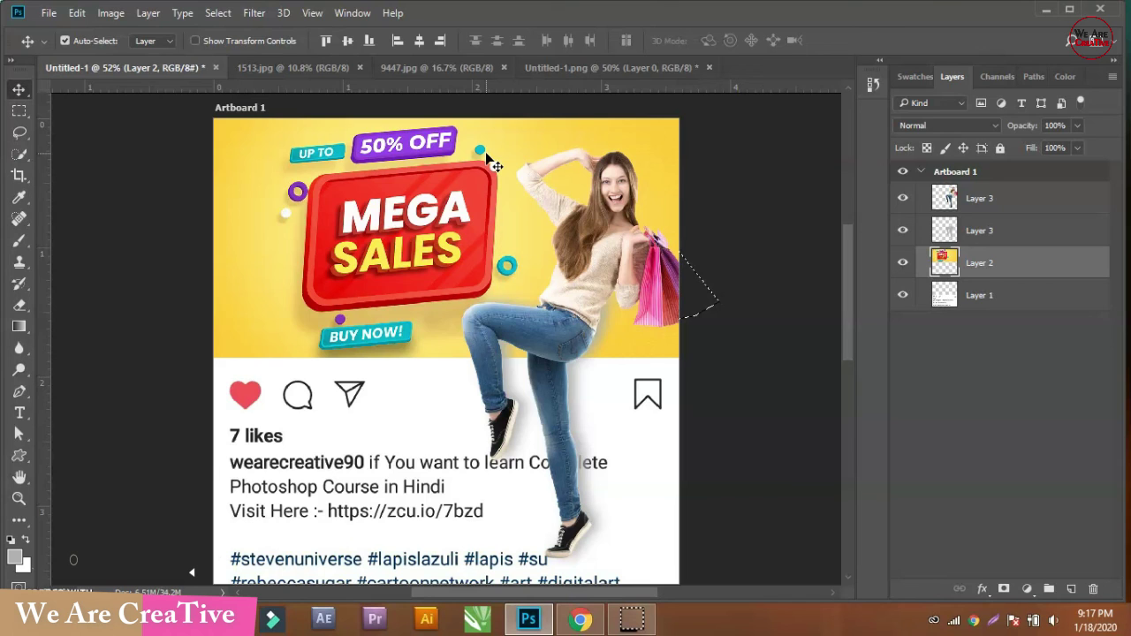
Step: Nudge the shopper a few pixels right, deselect the layers, and check the composition
left_click(604, 257)
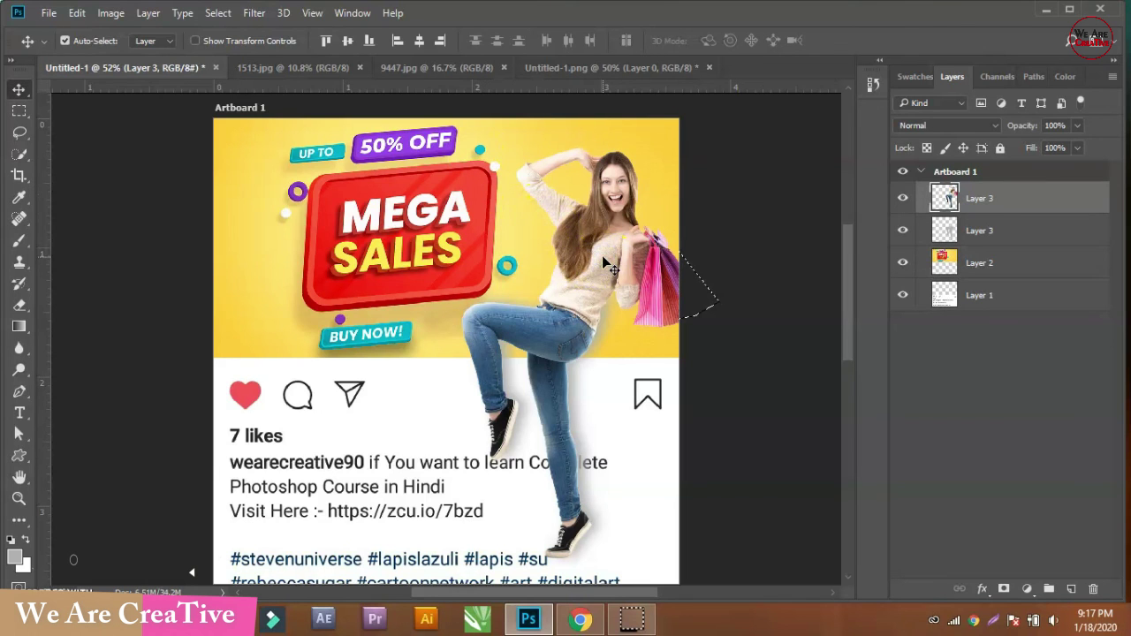
key("Right")
key("Right")
key("Right")
key("Right")
left_click(746, 212)
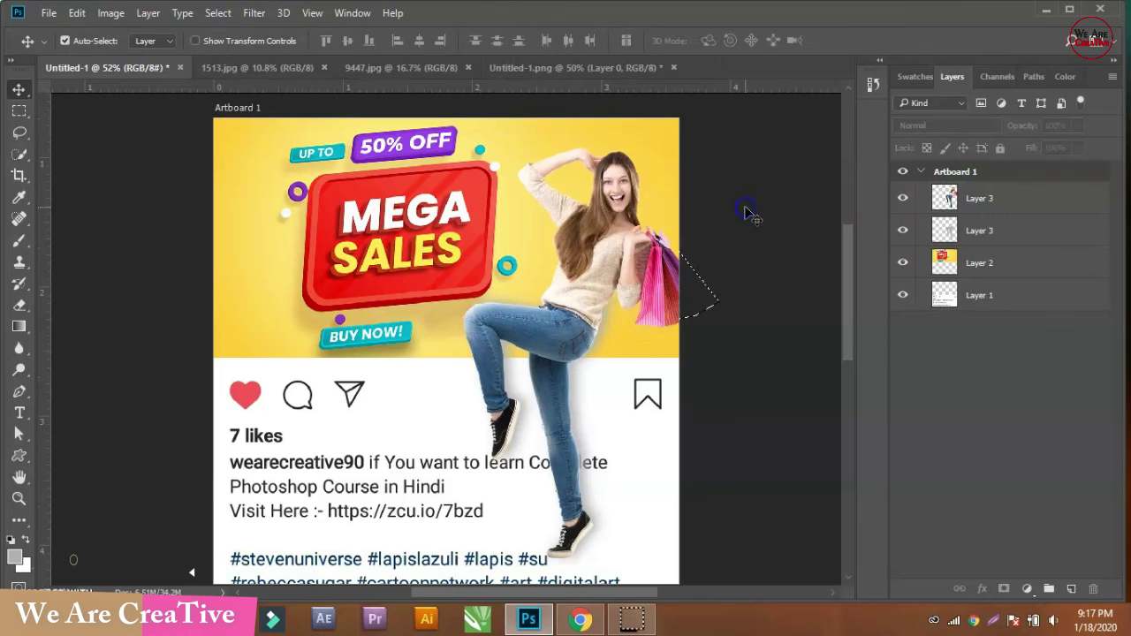
scroll(540, 279, "down", 2)
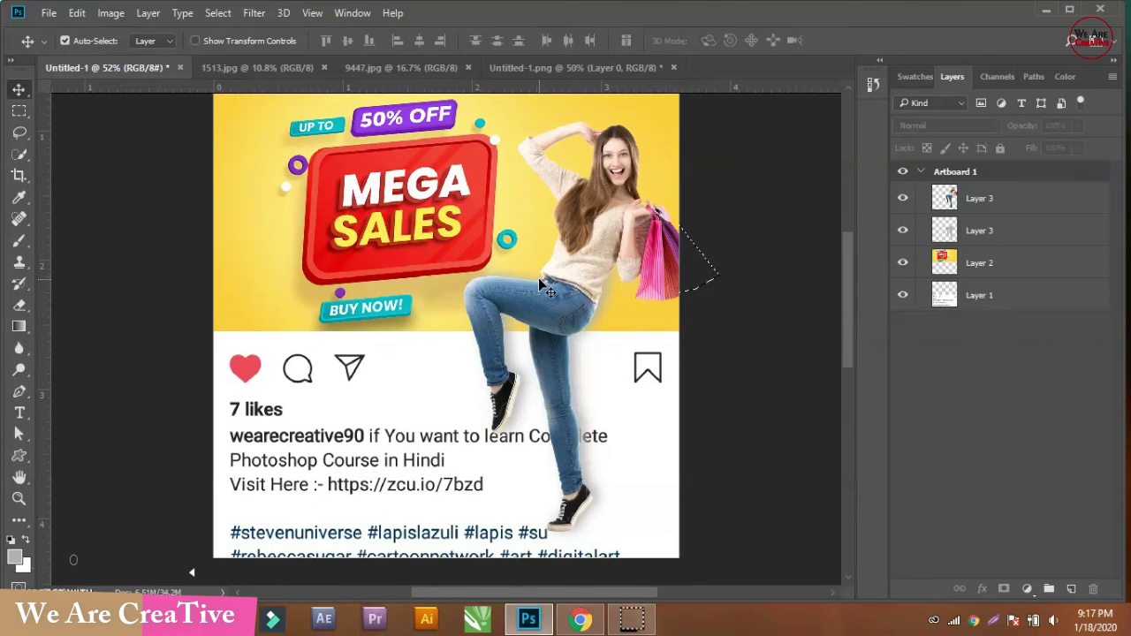
left_click(692, 258)
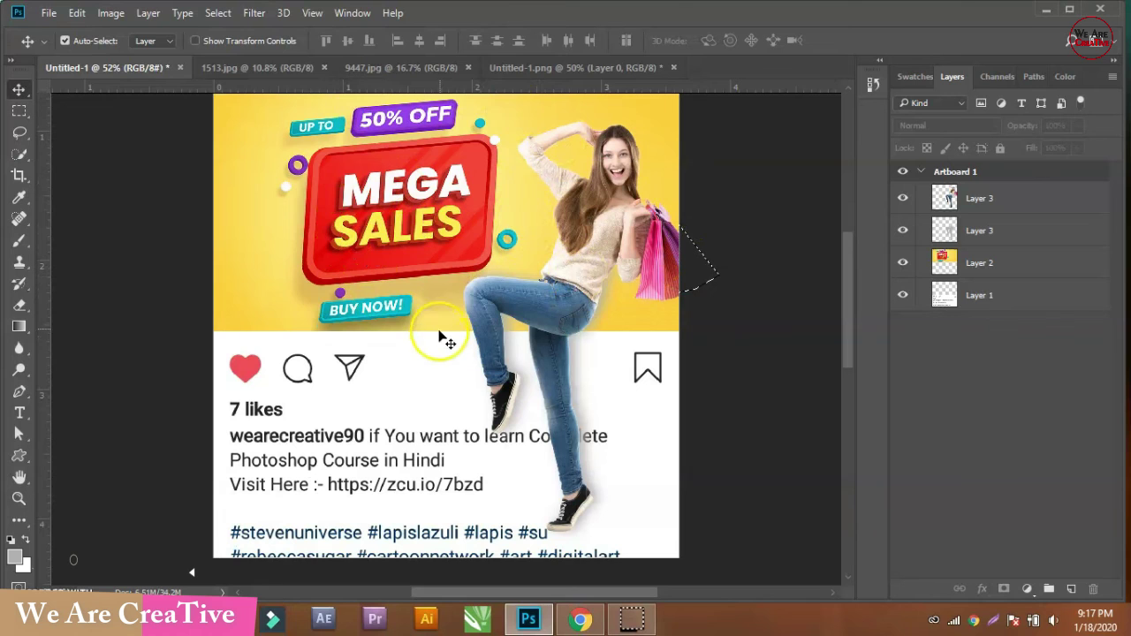
scroll(513, 375, "up", 1)
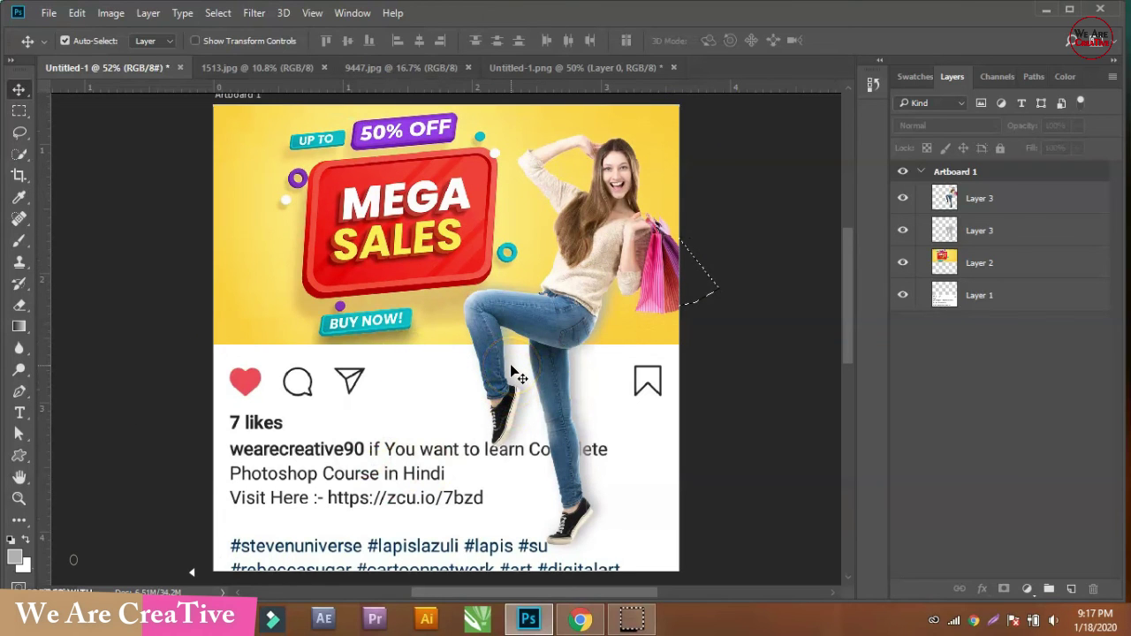
left_click(49, 12)
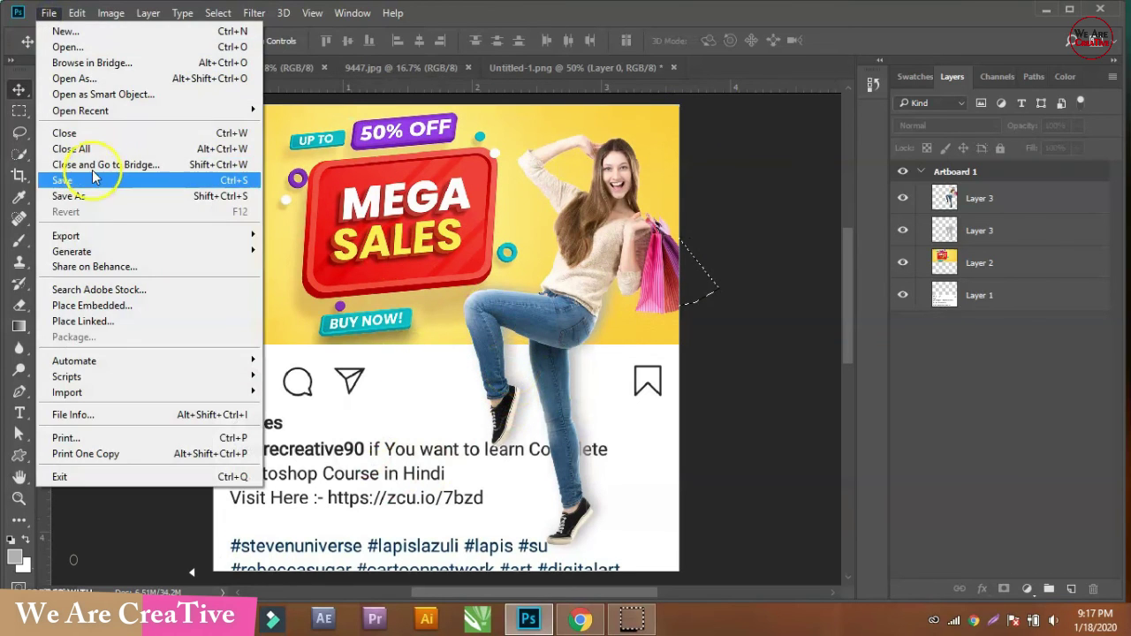
Step: Save the mockup as JPEG file '6' on the Desktop at Maximum quality 12
left_click(97, 198)
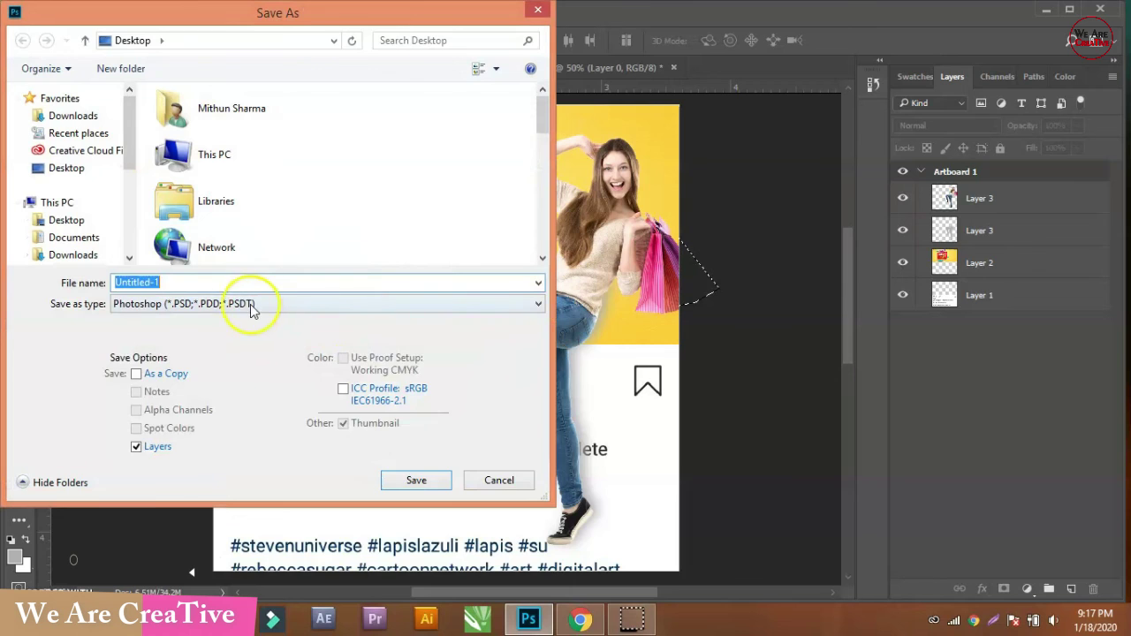
left_click(262, 303)
left_click(252, 432)
double_click(208, 284)
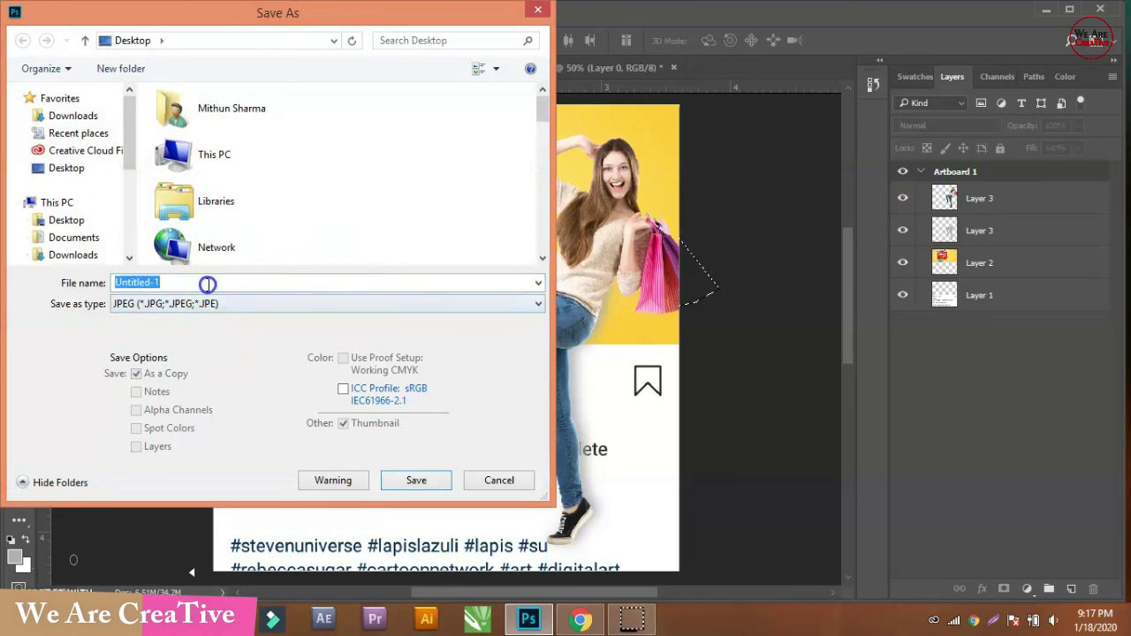
type("675")
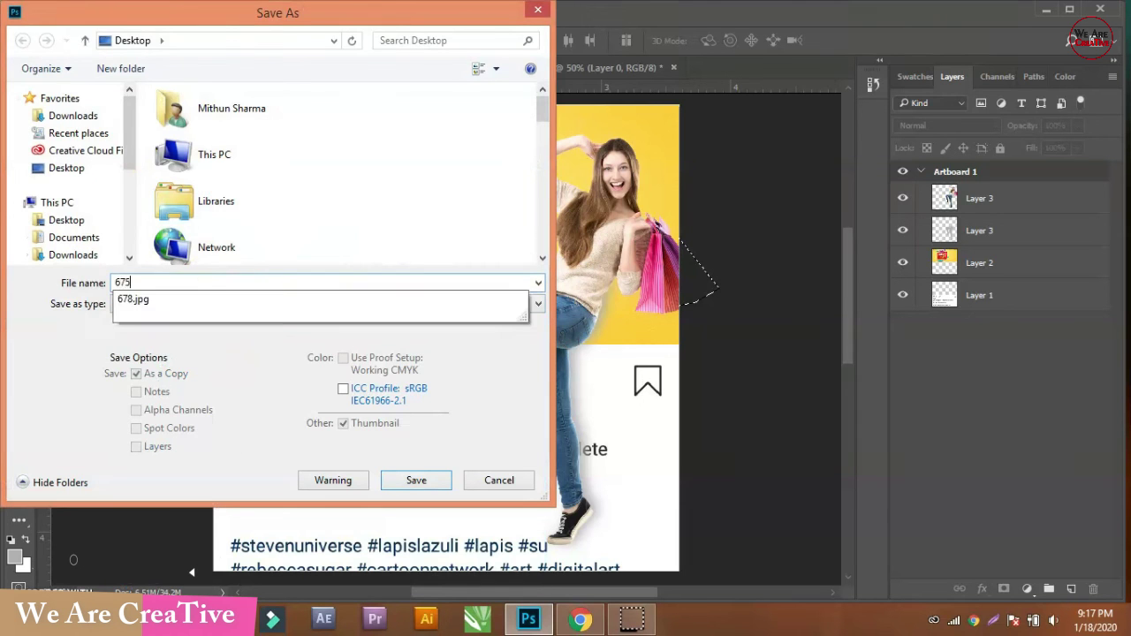
left_click(417, 480)
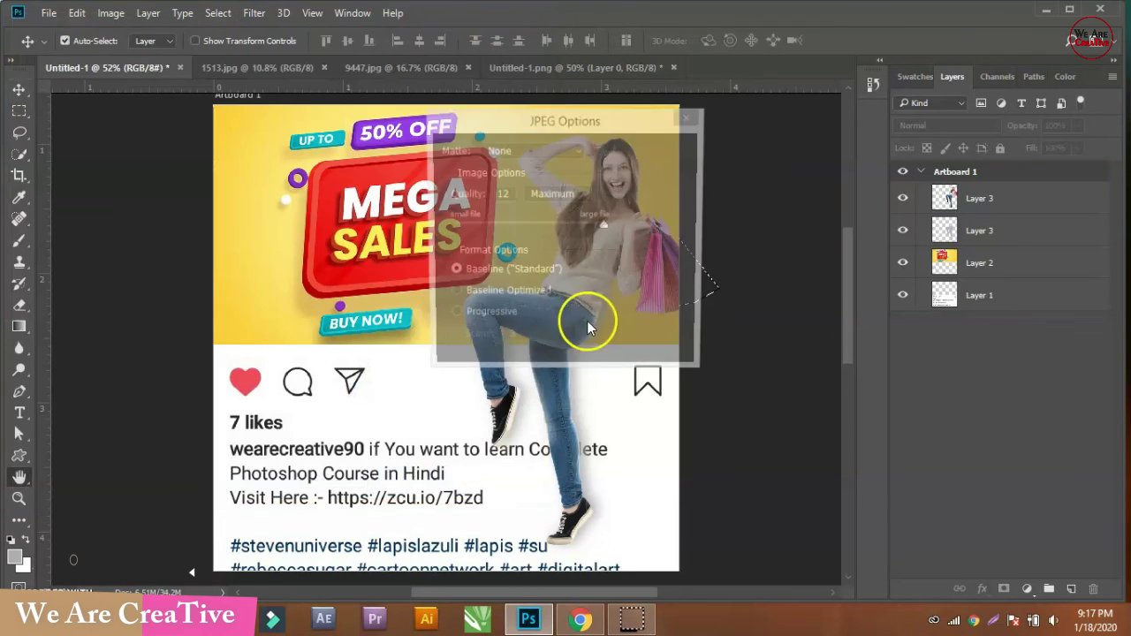
left_click(663, 157)
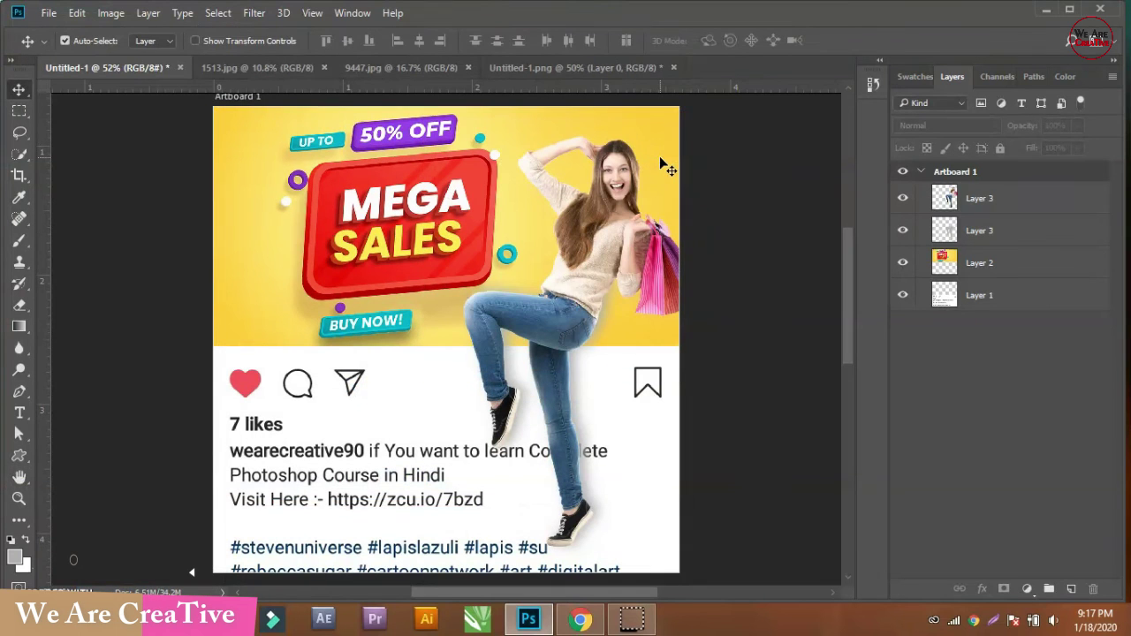